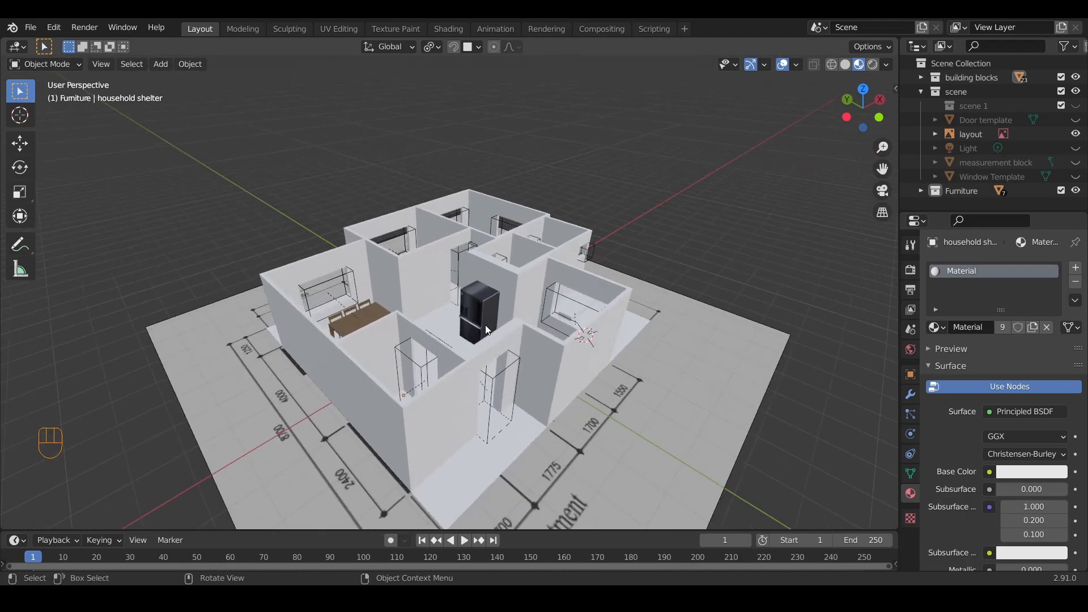
# Step: Look over the furnished apartment model, examining the fridge, washing machines and dining area up close
pyautogui.moveTo(420, 336); pyautogui.dragTo(512, 339, button='middle')
pyautogui.scroll(-3, 512, 341)
pyautogui.scroll(3, 512, 339)
pyautogui.scroll(1, 512, 339)
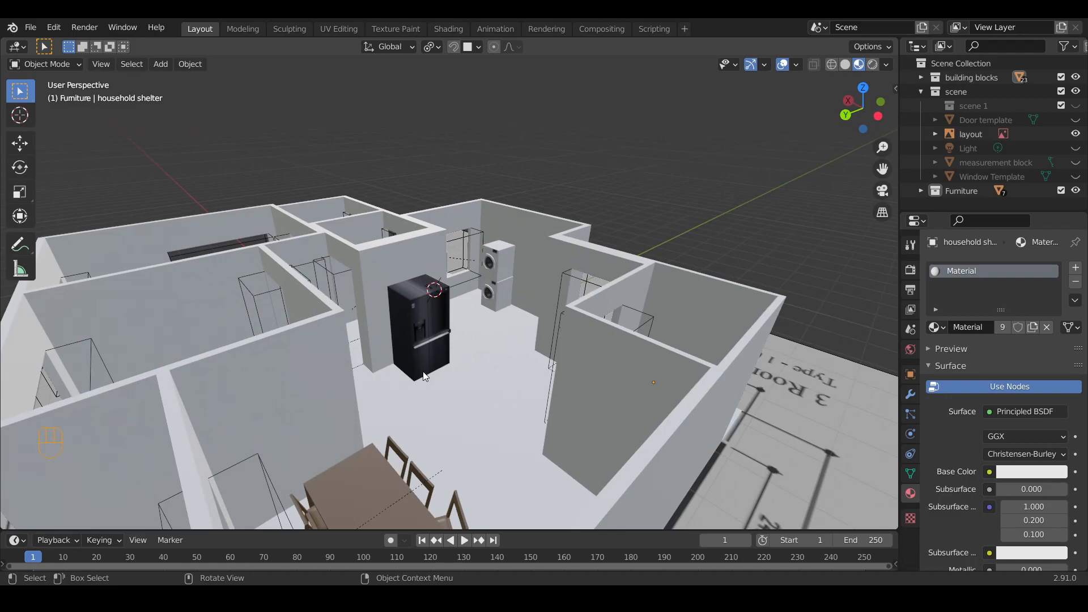
pyautogui.moveTo(577, 354); pyautogui.dragTo(330, 376, button='middle')
pyautogui.scroll(5, 330, 376)
pyautogui.keyDown('shift'); pyautogui.moveTo(373, 294); pyautogui.dragTo(471, 342, button='middle'); pyautogui.keyUp('shift')
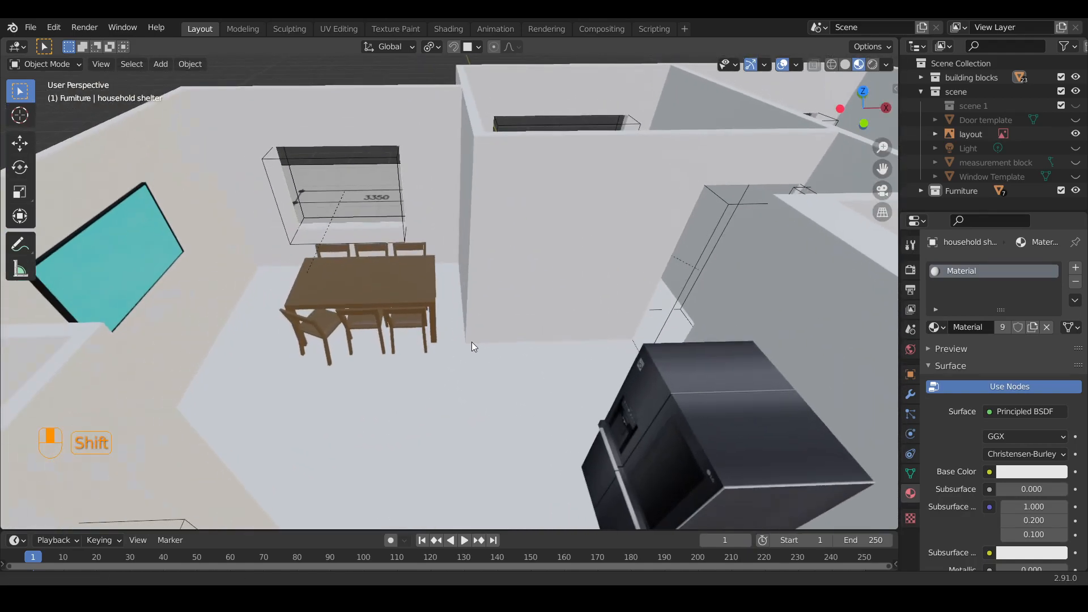
pyautogui.scroll(2, 427, 348)
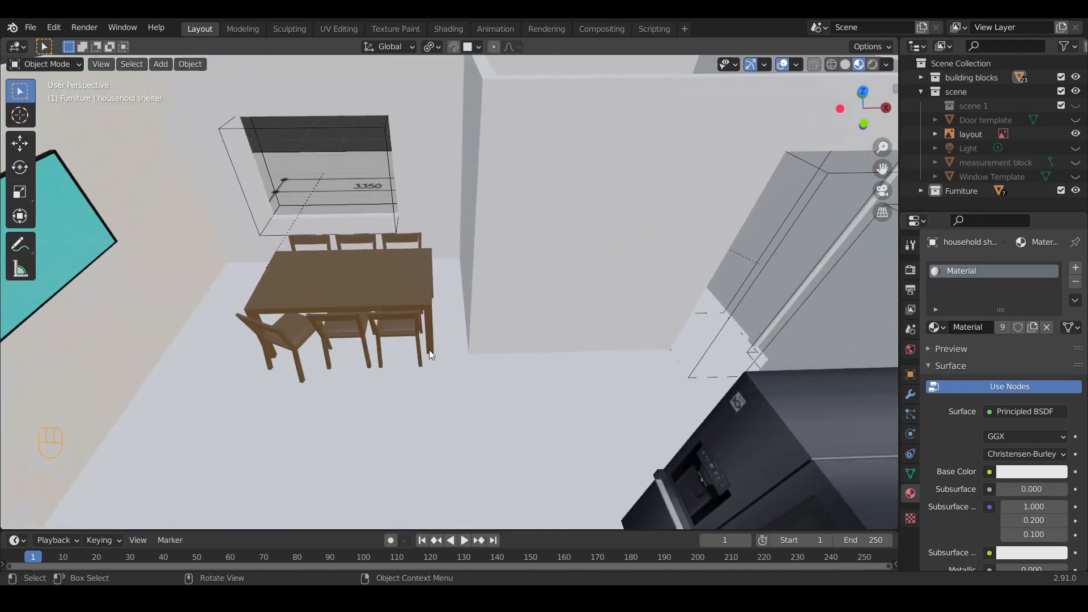
pyautogui.scroll(2, 375, 339)
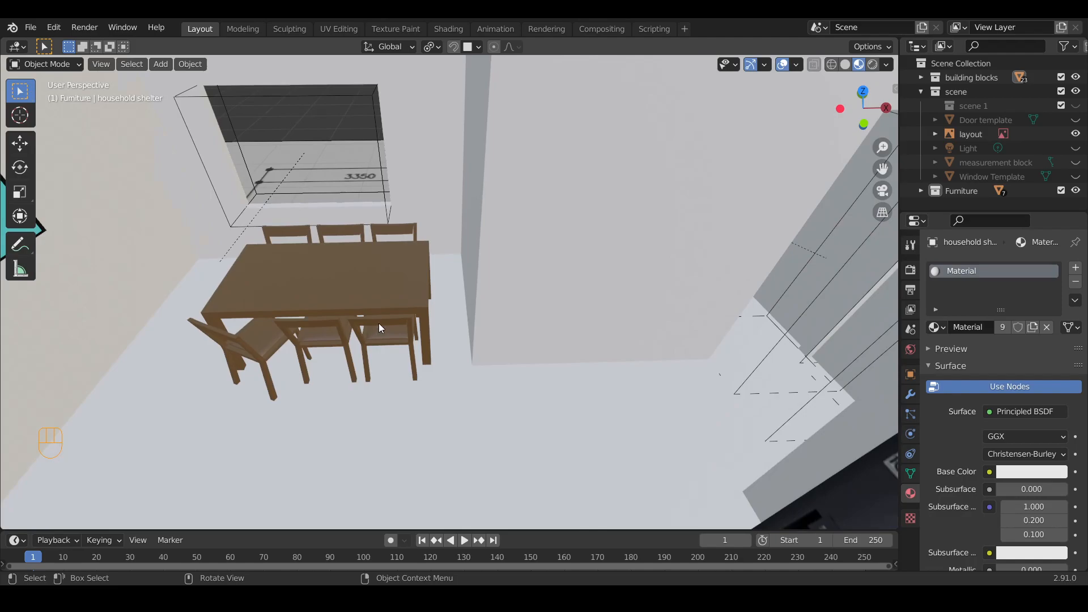
pyautogui.scroll(-1, 379, 327)
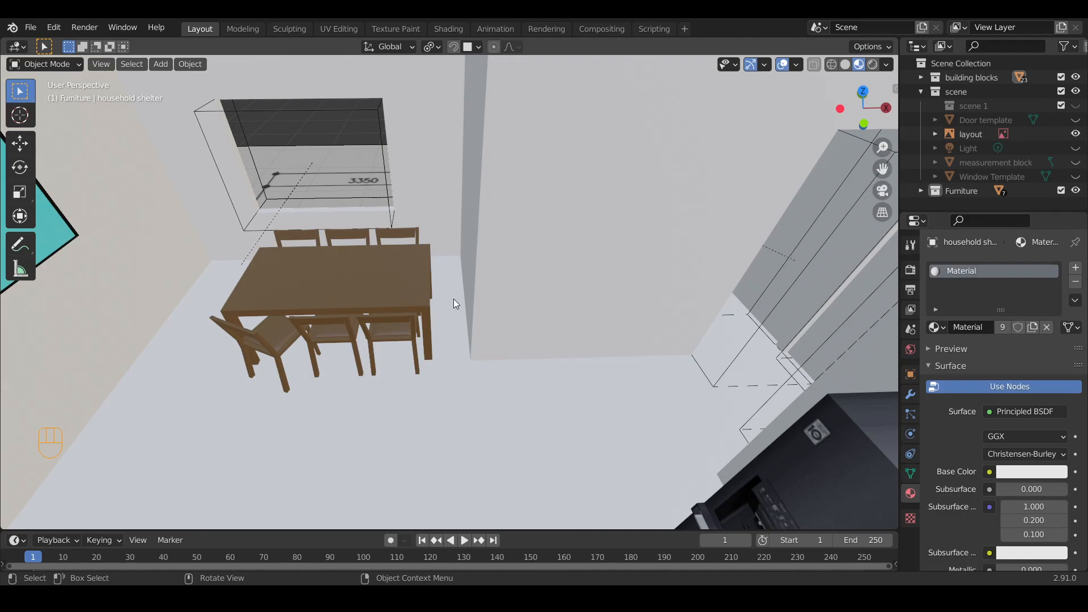
# Step: Add a Decimate modifier with a ratio of 0.2 to the dining table and apply it
pyautogui.click(442, 335)
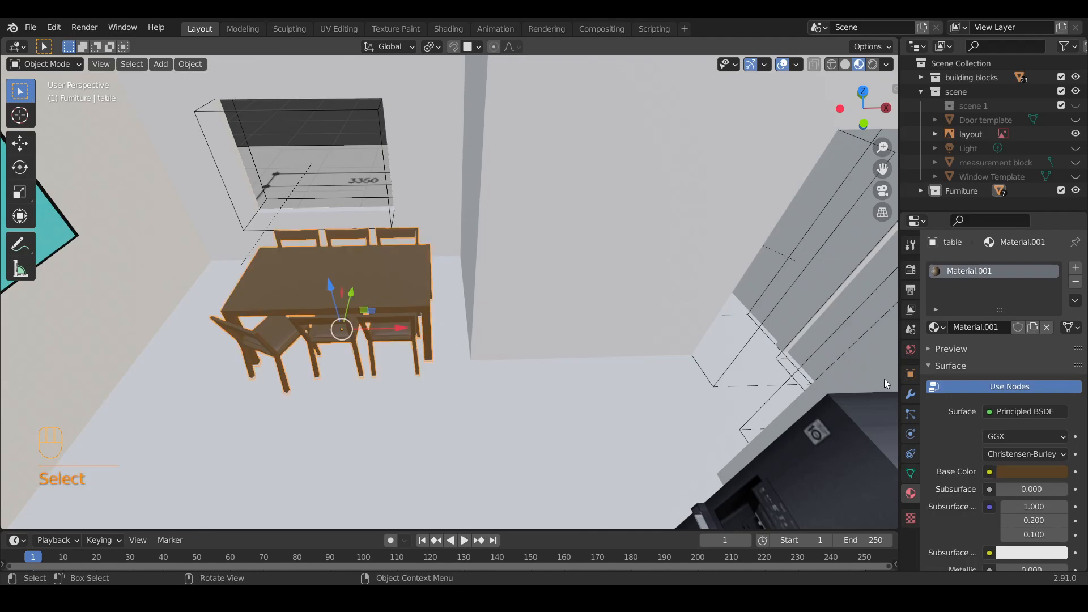
pyautogui.click(910, 395)
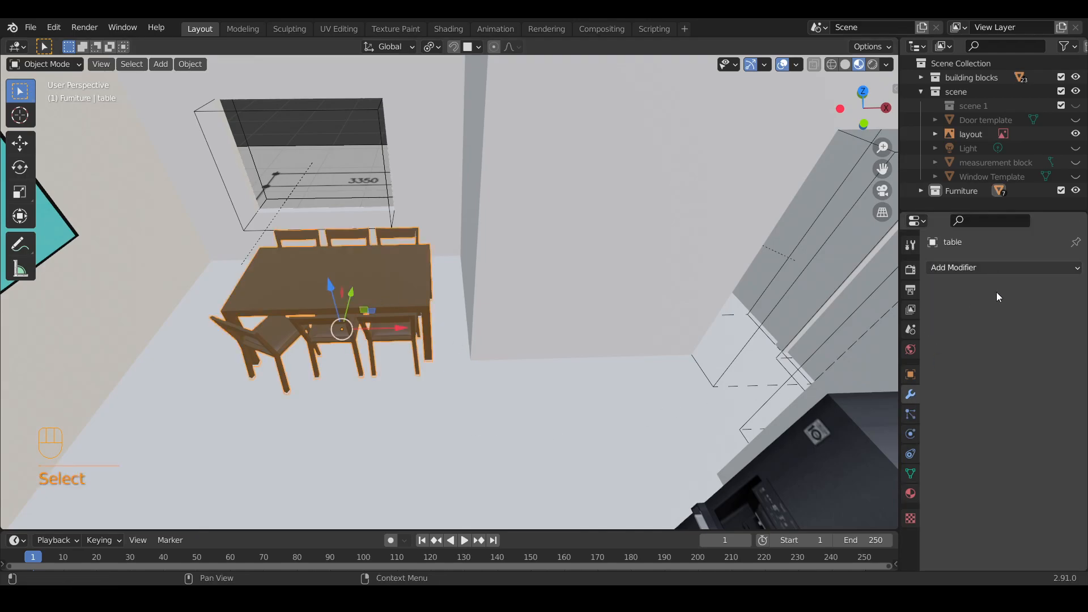
pyautogui.click(1015, 266)
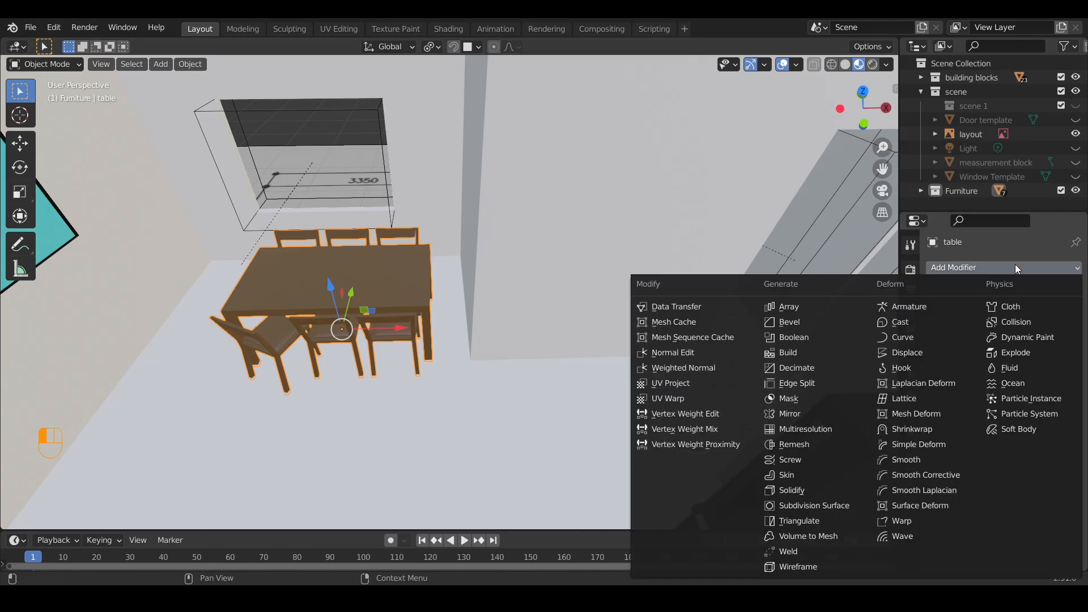
pyautogui.click(796, 368)
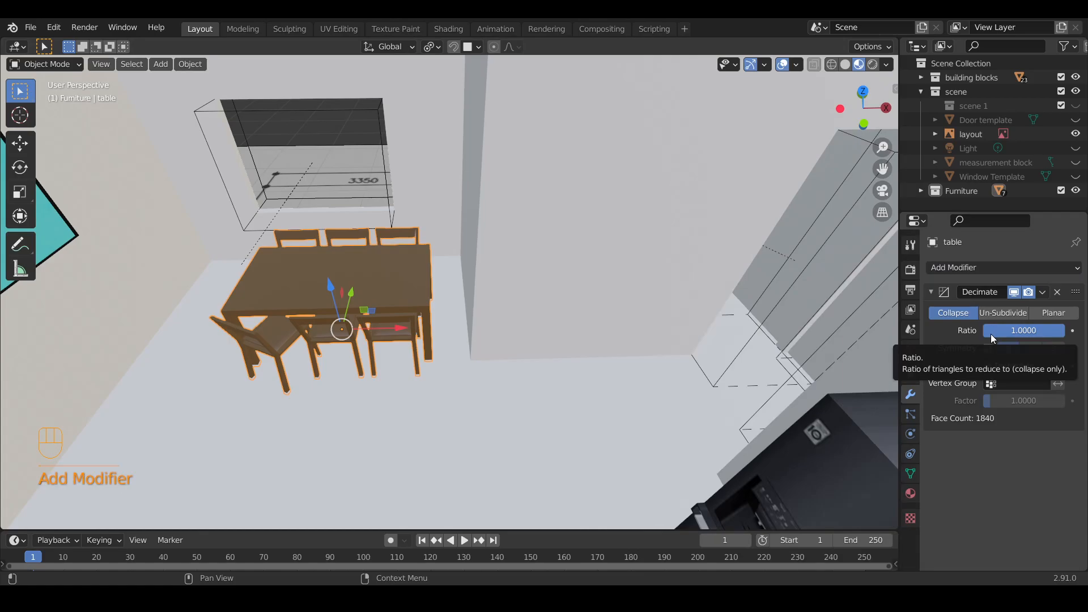
pyautogui.click(1029, 330)
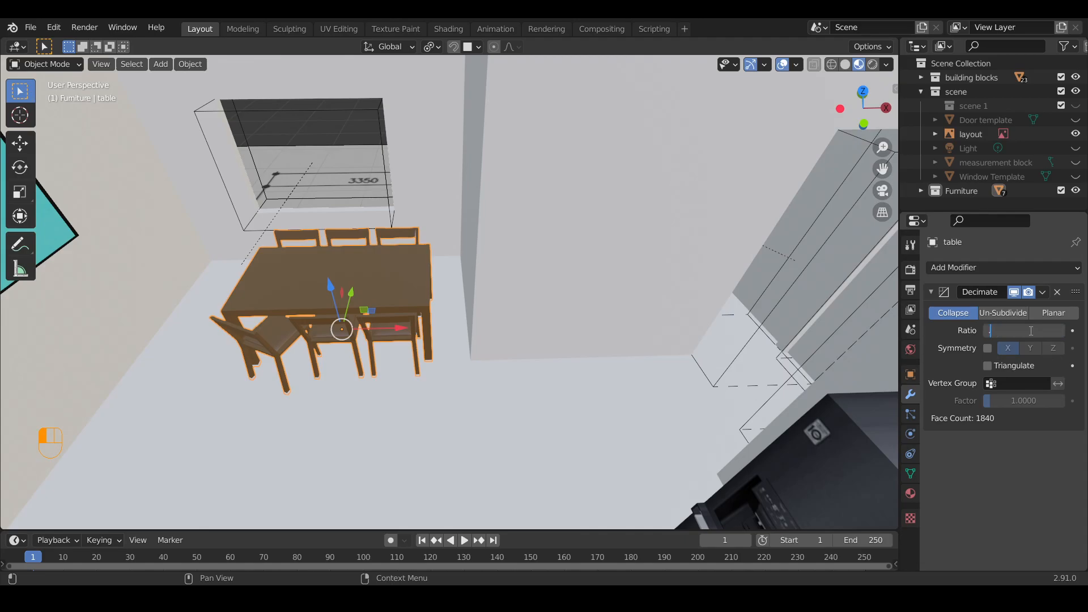
pyautogui.write('.2')
pyautogui.press('Return')
pyautogui.moveTo(764, 410); pyautogui.dragTo(410, 393, button='middle')
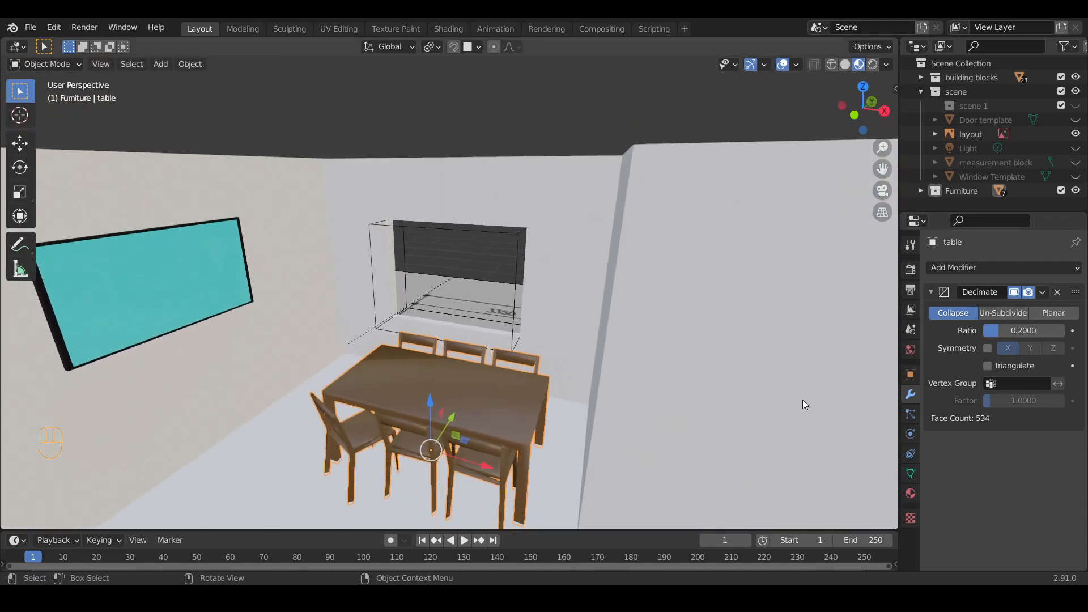
pyautogui.click(1041, 292)
pyautogui.click(1029, 307)
# Step: Place the 3D cursor on the wall between the dining table and the fridge and add a plane mesh there
pyautogui.moveTo(467, 462); pyautogui.dragTo(501, 375, button='middle')
pyautogui.scroll(5, 538, 420)
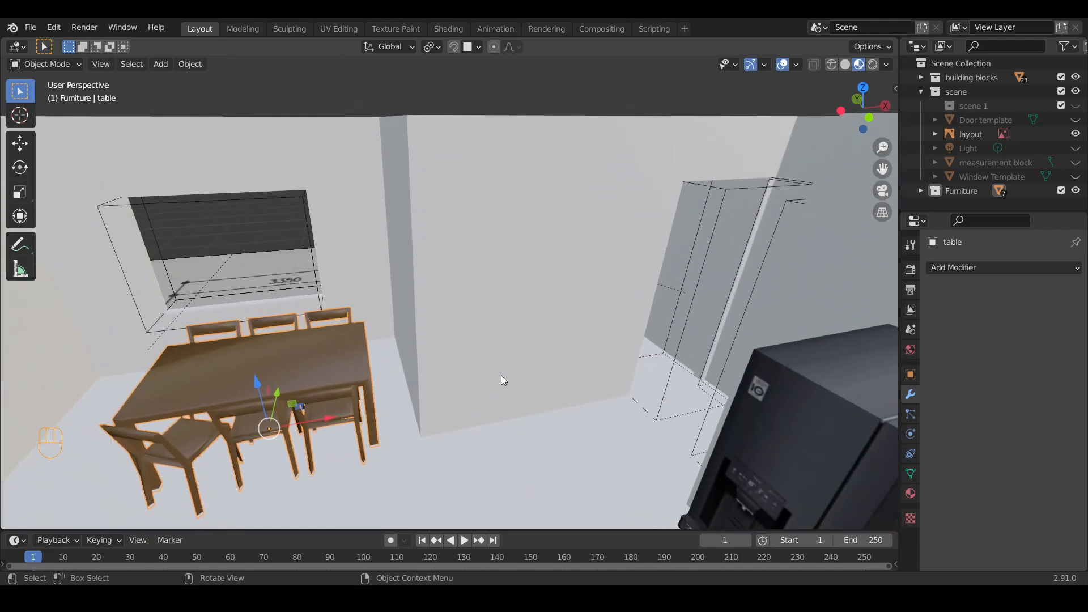
pyautogui.keyDown('shift'); pyautogui.rightClick(473, 367); pyautogui.keyUp('shift')
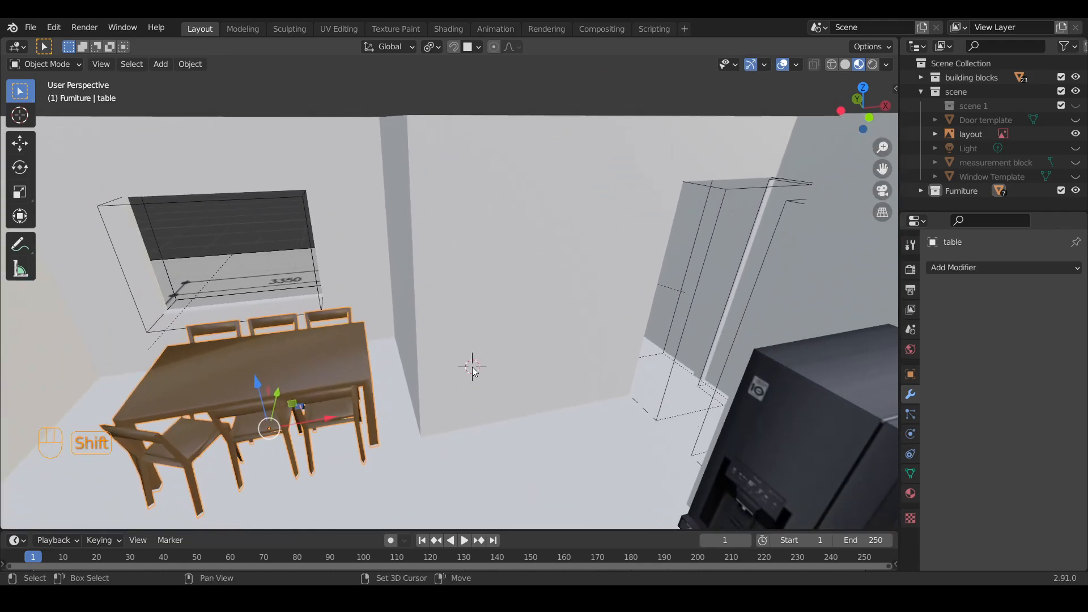
pyautogui.hotkey('shift', 'a')
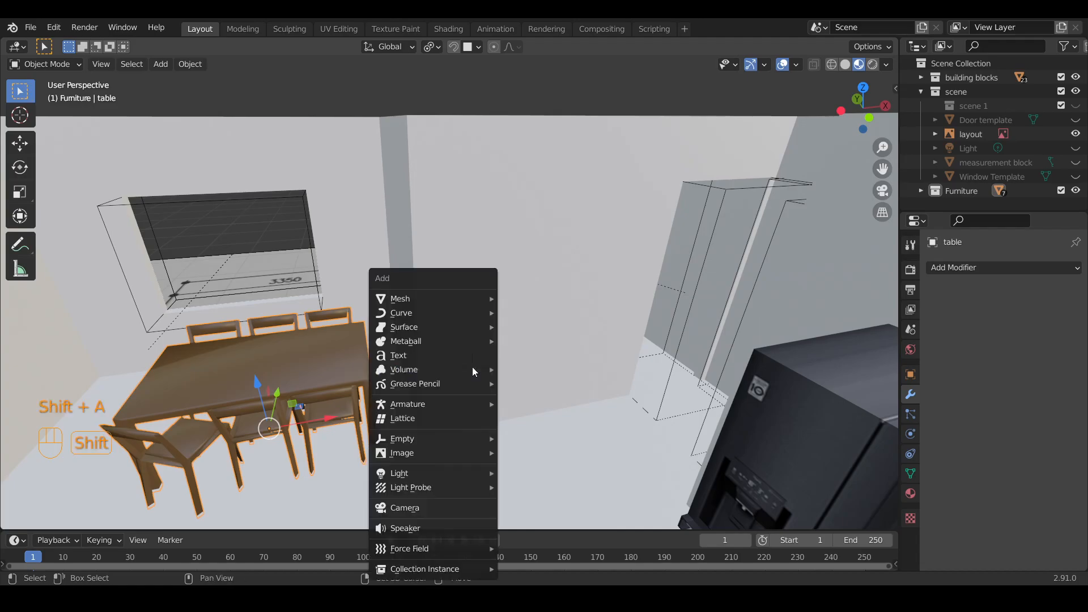
pyautogui.moveTo(472, 298)
pyautogui.click(542, 298)
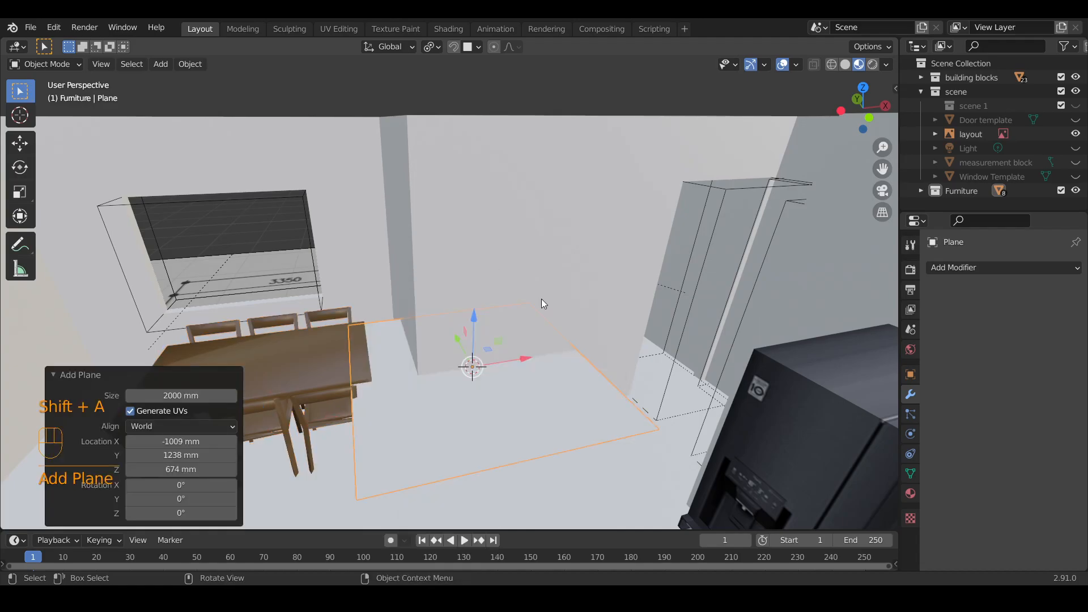
# Step: Isolate the new plane in local view and stand it upright by rotating it 990° about the global X axis
pyautogui.press('/')
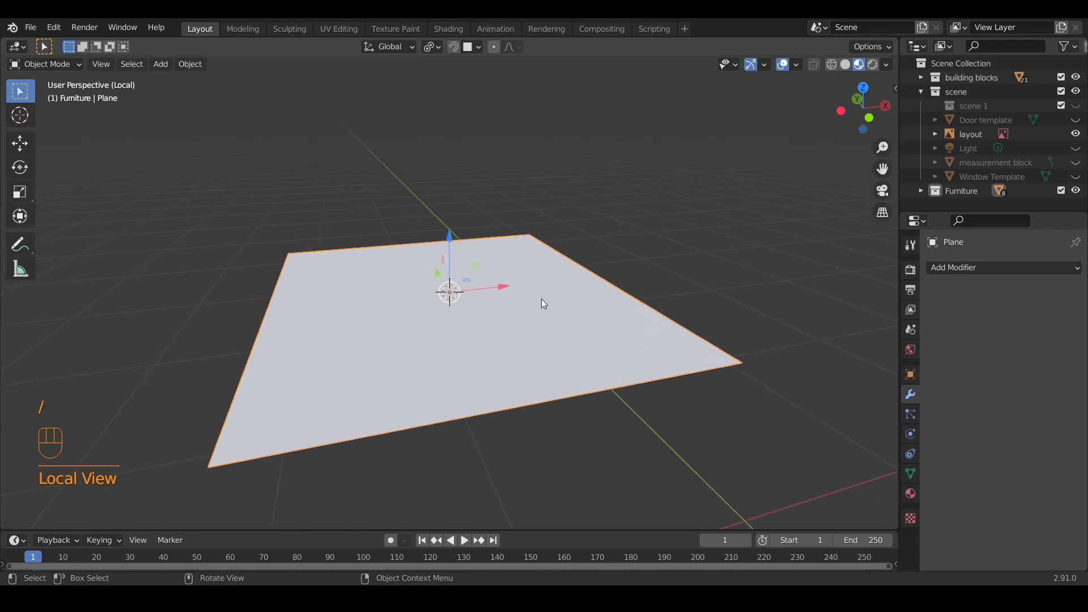
pyautogui.write('rx9')
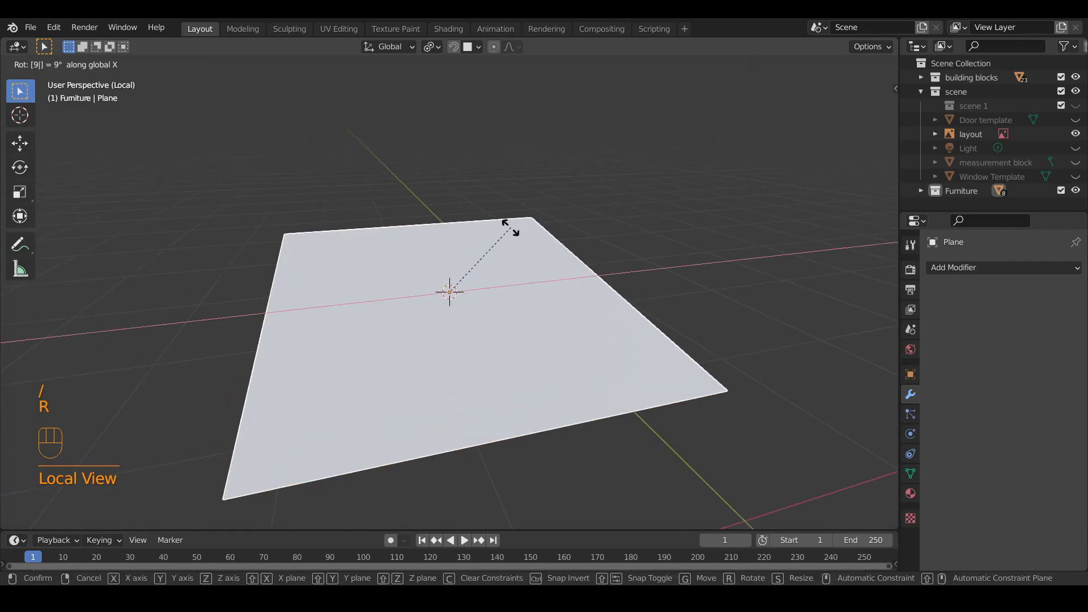
pyautogui.write('90')
pyautogui.press('Return')
pyautogui.scroll(-4, 553, 192)
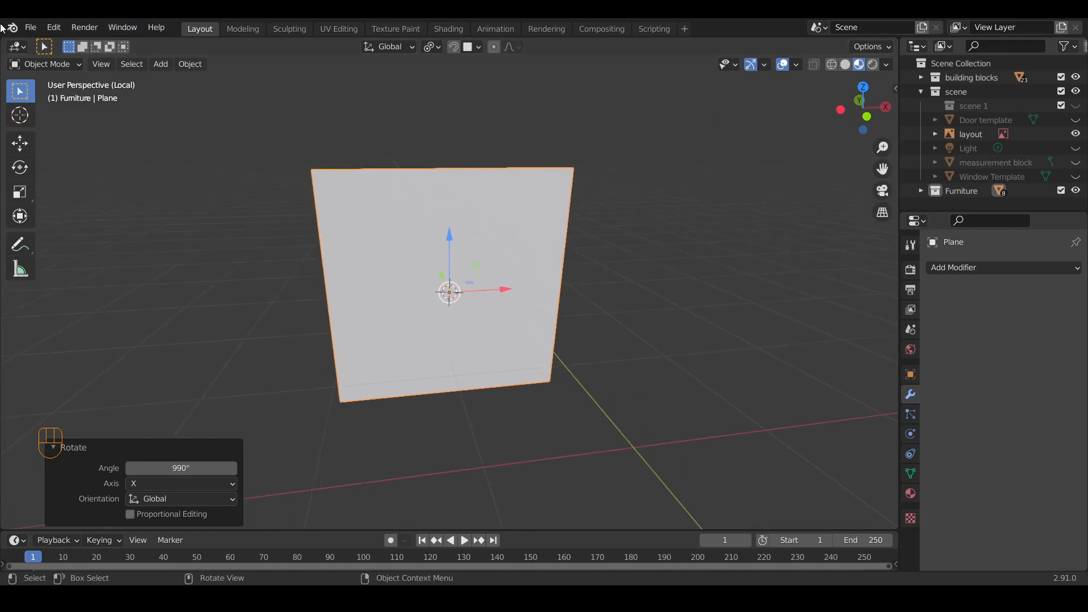
# Step: Split off a UV Editor area beside the 3D viewport and show the plane in front view
pyautogui.moveTo(2, 39); pyautogui.dragTo(388, 45)
pyautogui.click(15, 47)
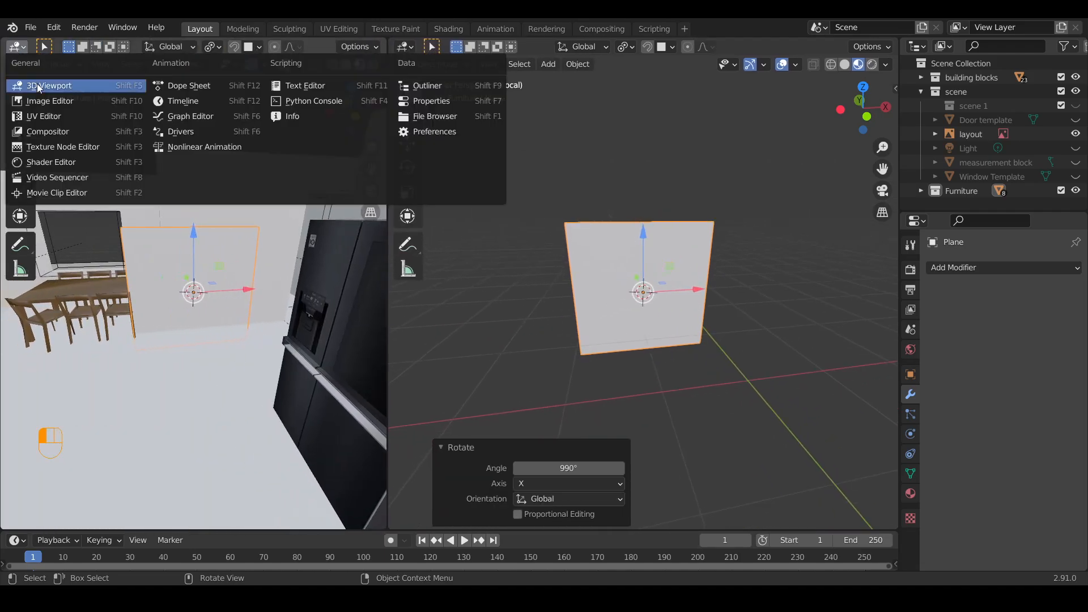
pyautogui.click(50, 115)
pyautogui.scroll(3, 607, 288)
pyautogui.moveTo(608, 288); pyautogui.dragTo(794, 293, button='middle')
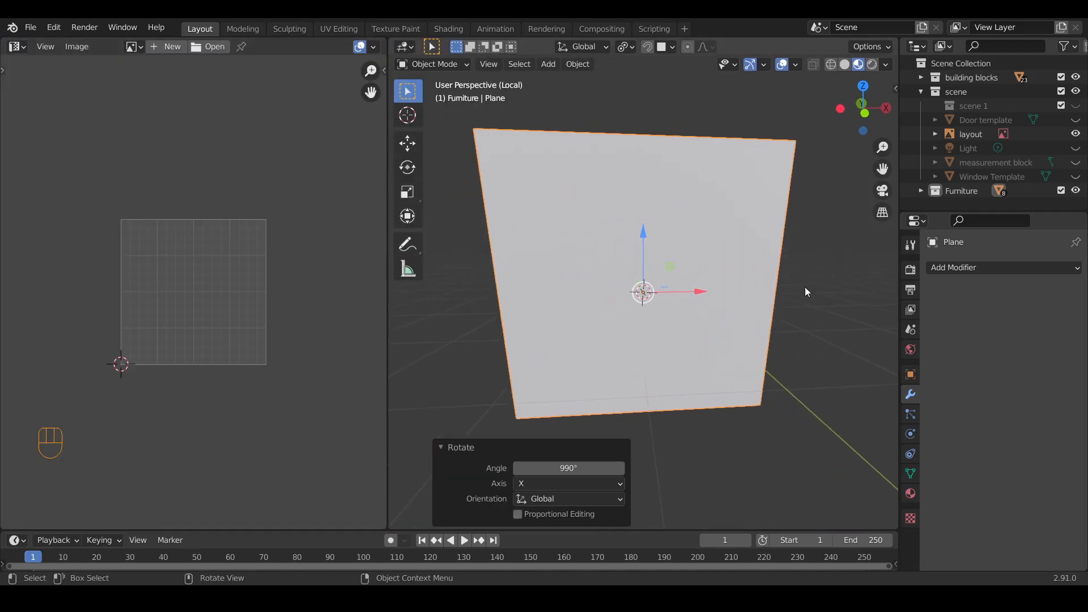
pyautogui.click(865, 110)
# Step: Give the plane a new material with socket.jpg as its Base Color image texture and display that image in the UV Editor
pyautogui.click(910, 493)
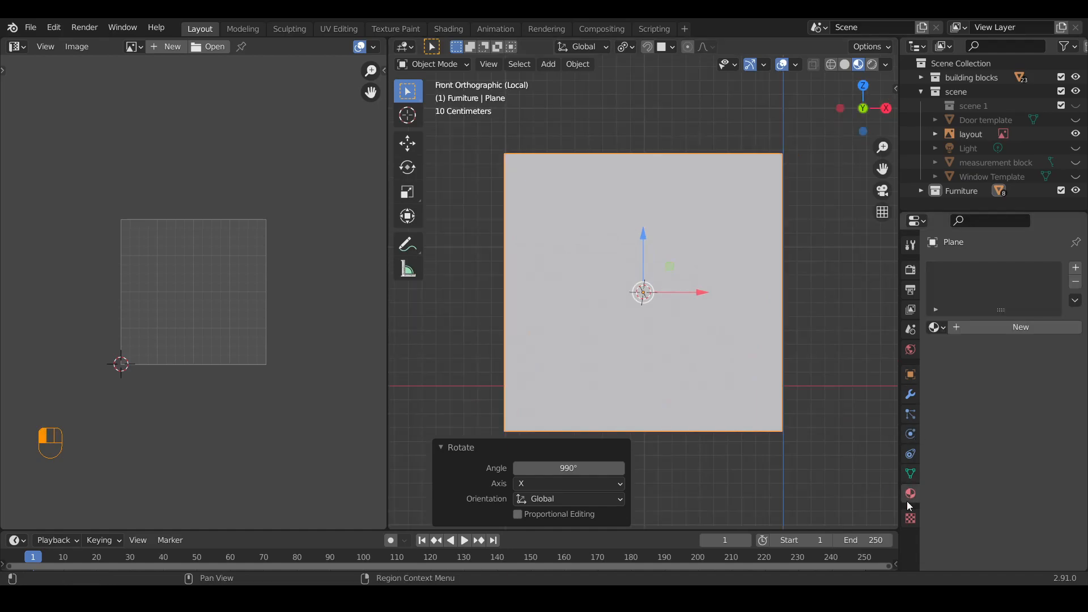
pyautogui.click(995, 326)
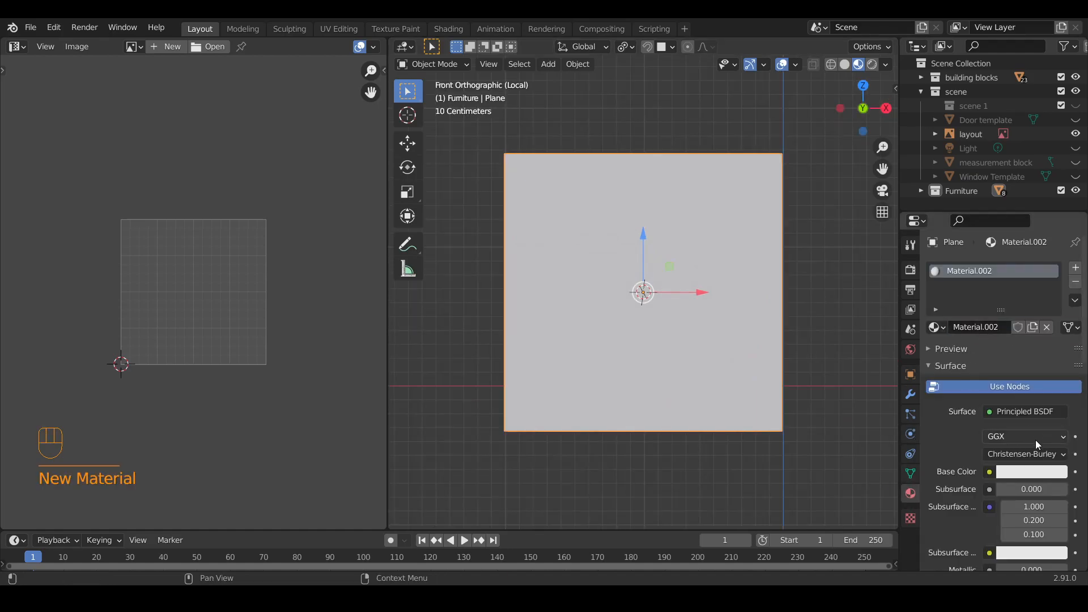
pyautogui.scroll(-2, 1035, 438)
pyautogui.scroll(1, 1018, 385)
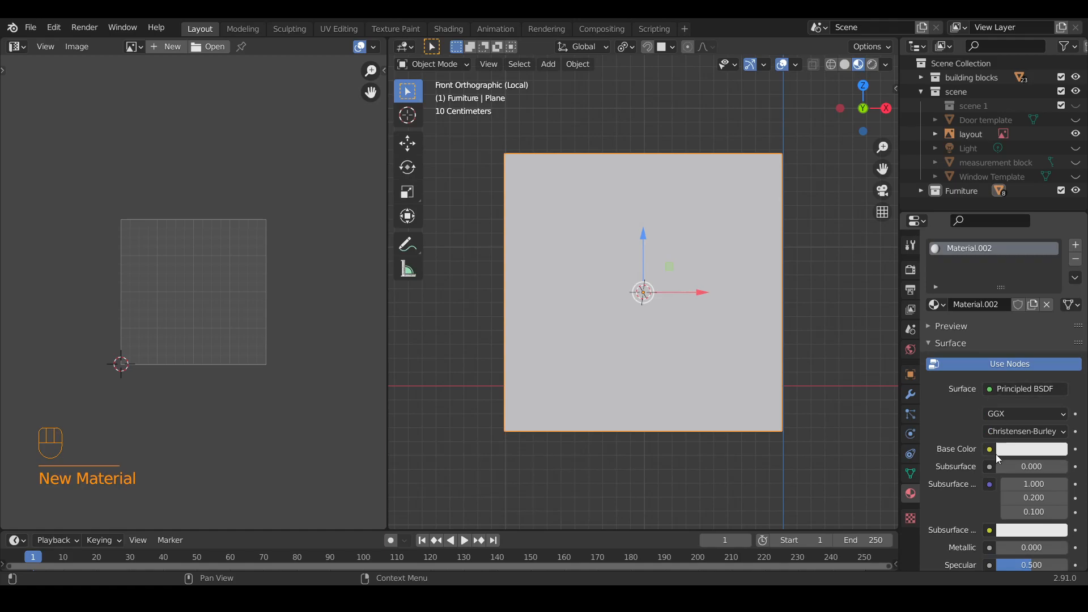
pyautogui.click(990, 448)
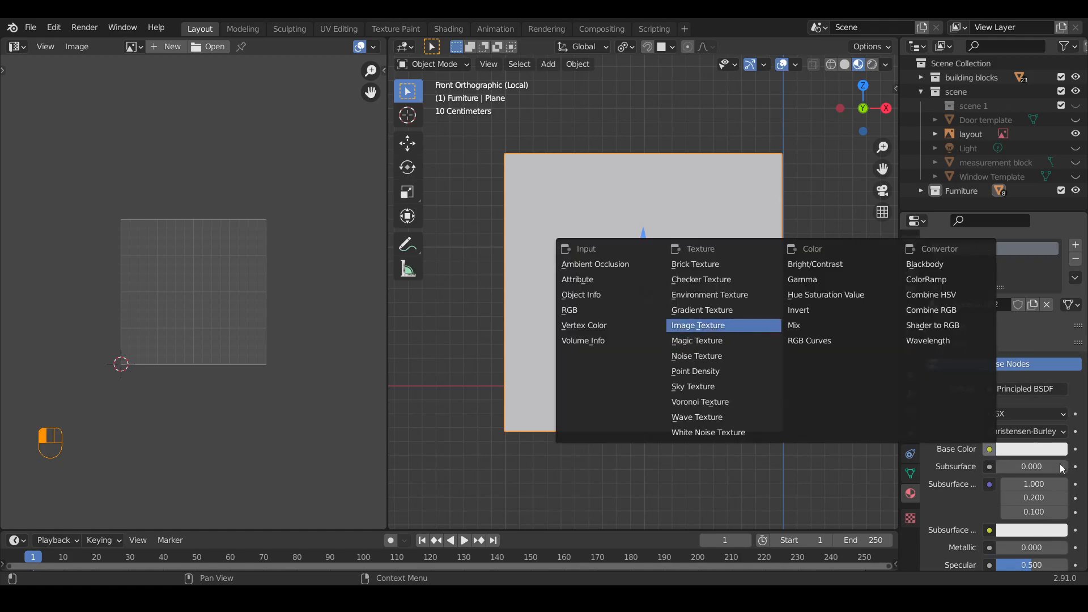
pyautogui.click(698, 325)
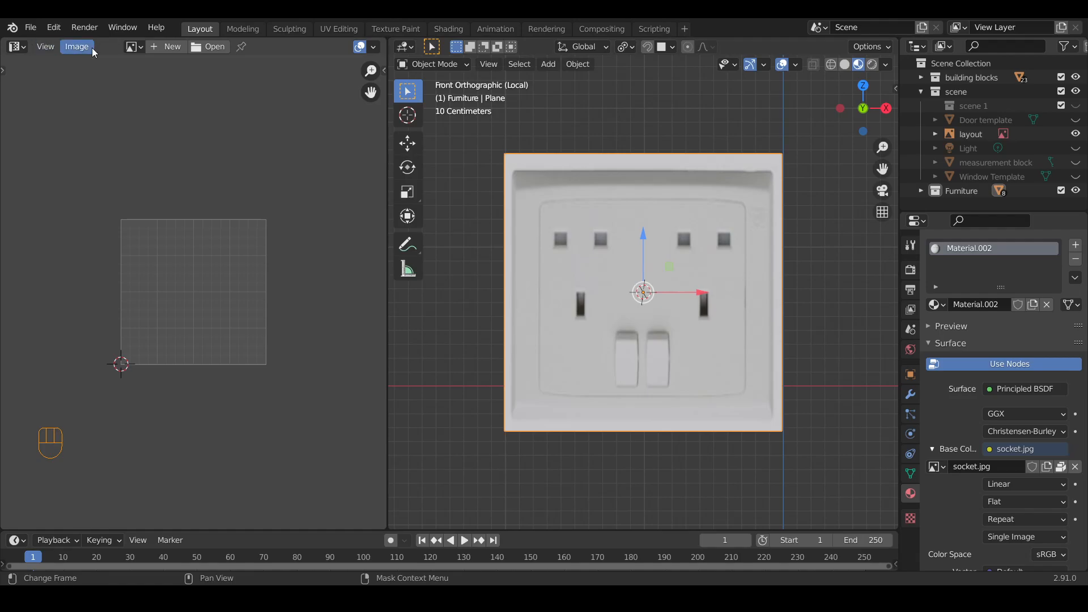
pyautogui.click(132, 49)
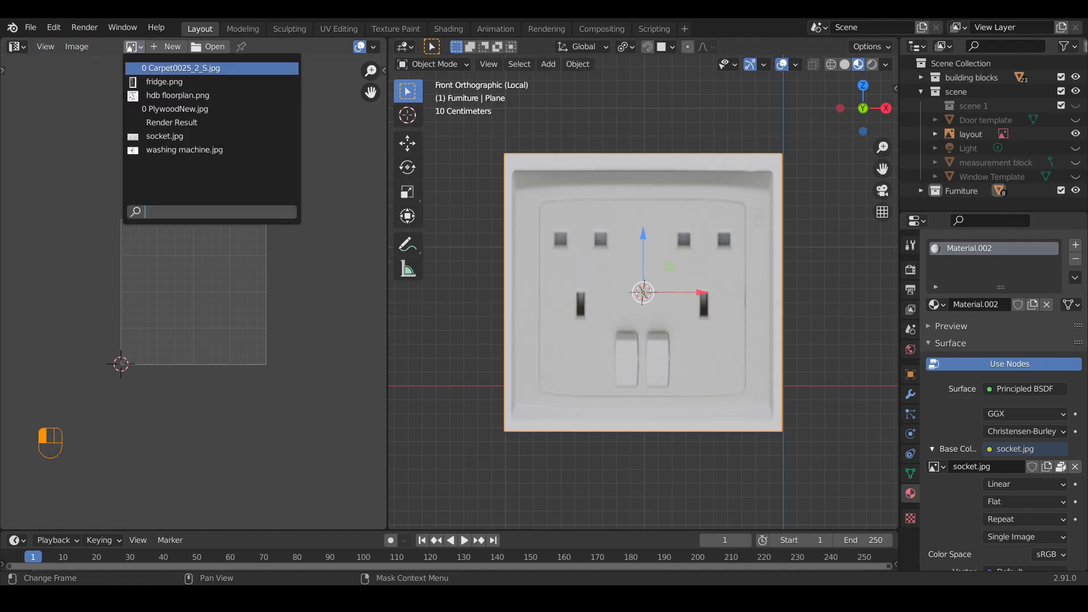
pyautogui.click(201, 138)
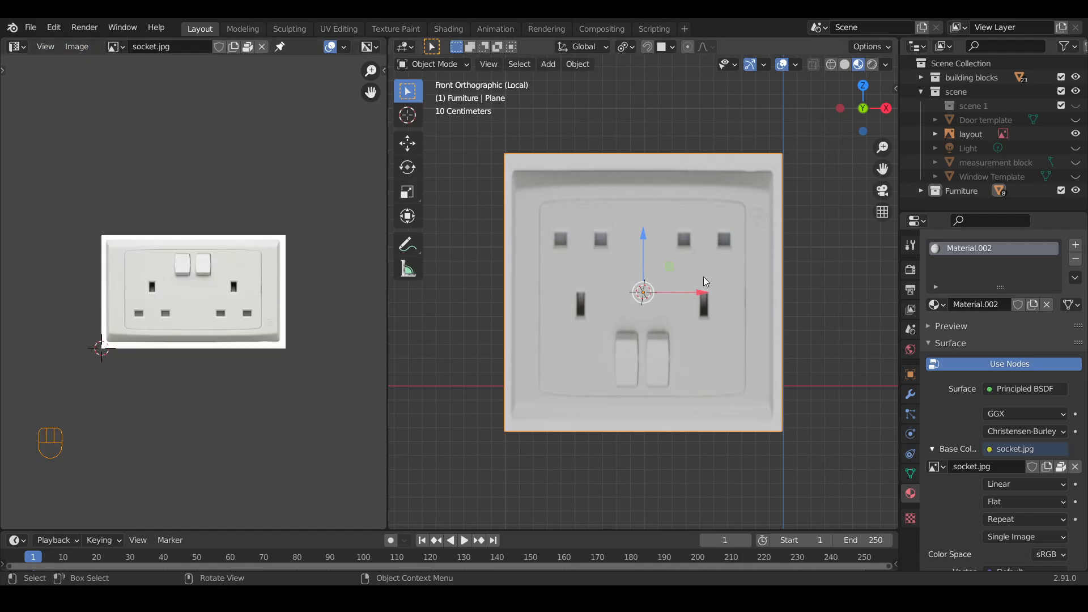
# Step: Extrude the plane's face in Edit Mode by about 52 mm to form a thin socket plate
pyautogui.press('Tab')
pyautogui.scroll(1, 702, 277)
pyautogui.moveTo(692, 285); pyautogui.dragTo(653, 314, button='middle')
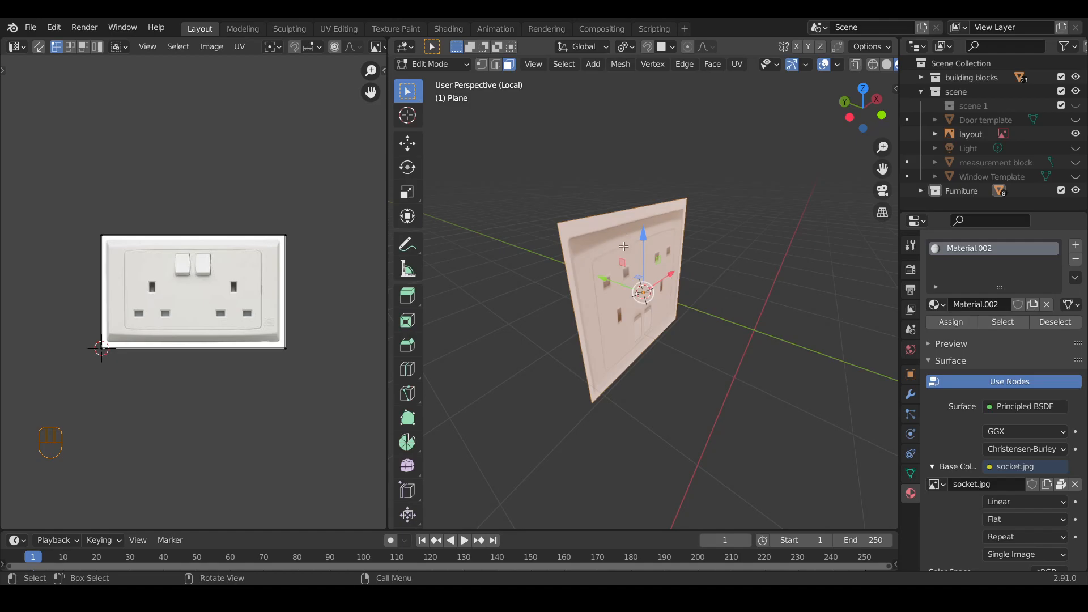
pyautogui.press('e')
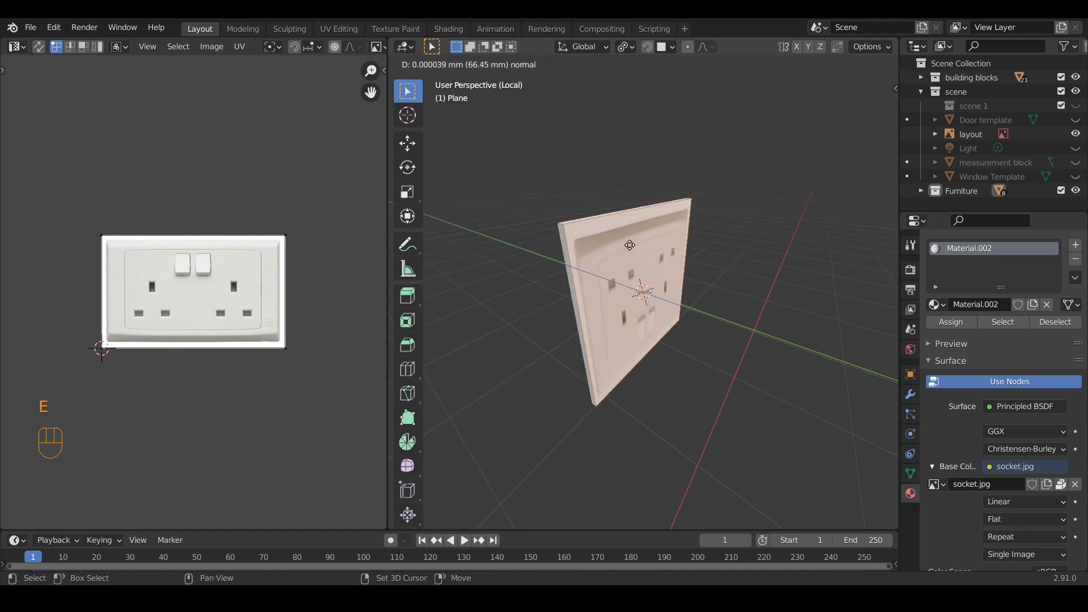
pyautogui.click(620, 241)
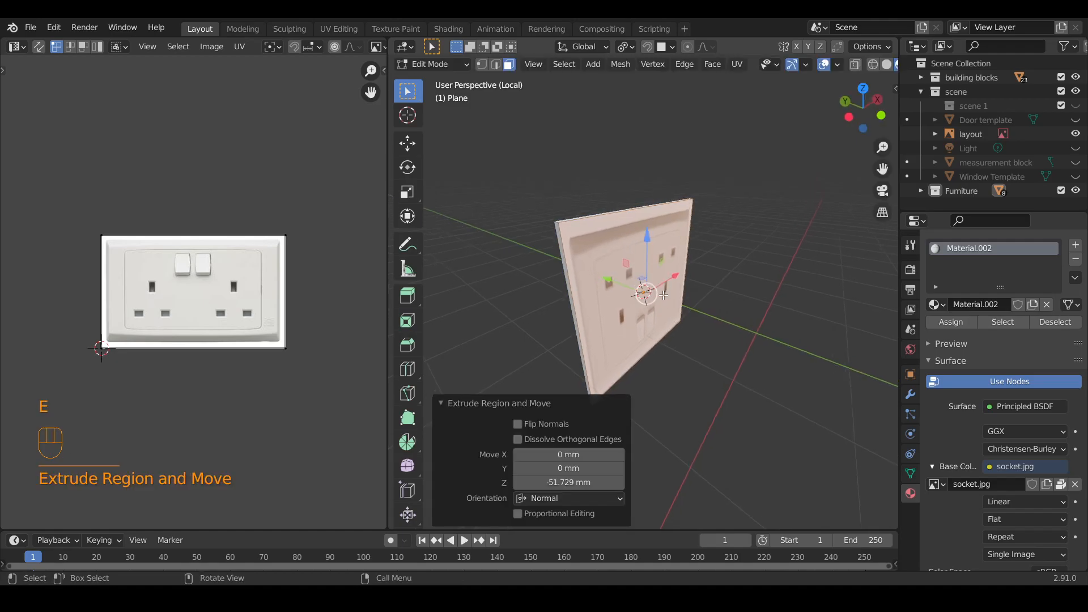
# Step: Unwrap the entire socket mesh from the front view using Project from View
pyautogui.press('a')
pyautogui.click(883, 117)
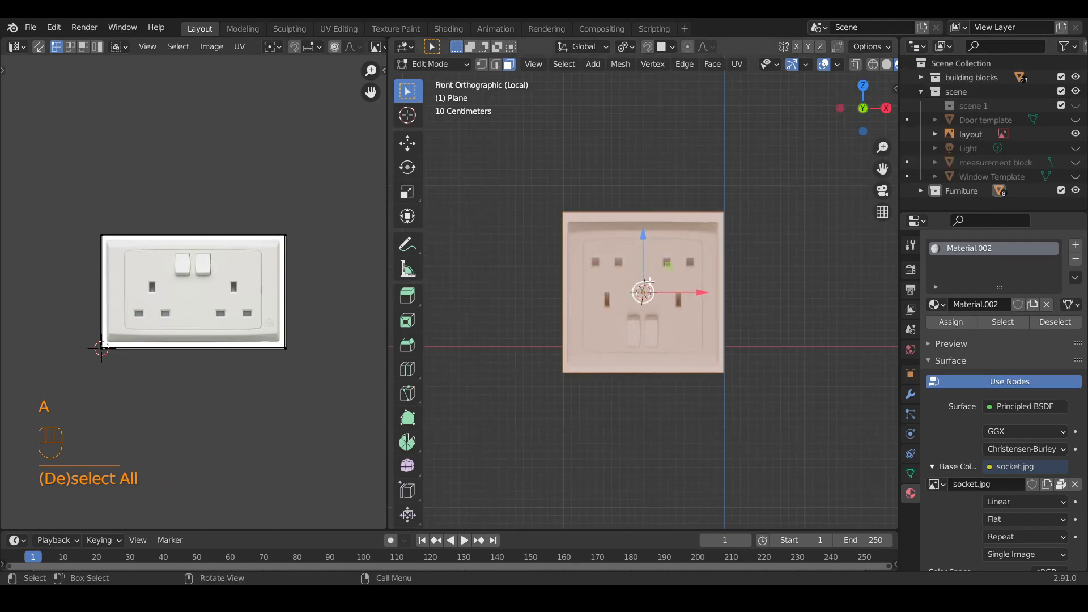
pyautogui.press('u')
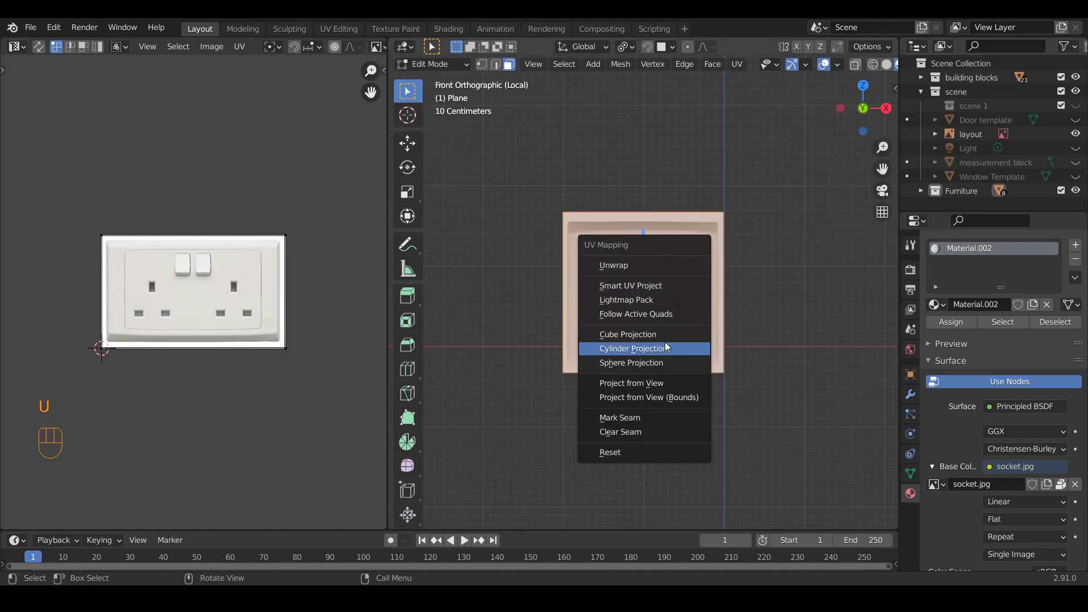
pyautogui.click(658, 382)
# Step: Select all the UVs and scale them up evenly until they span nearly the full height of the socket image
pyautogui.scroll(2, 221, 311)
pyautogui.moveTo(151, 241); pyautogui.dragTo(252, 355)
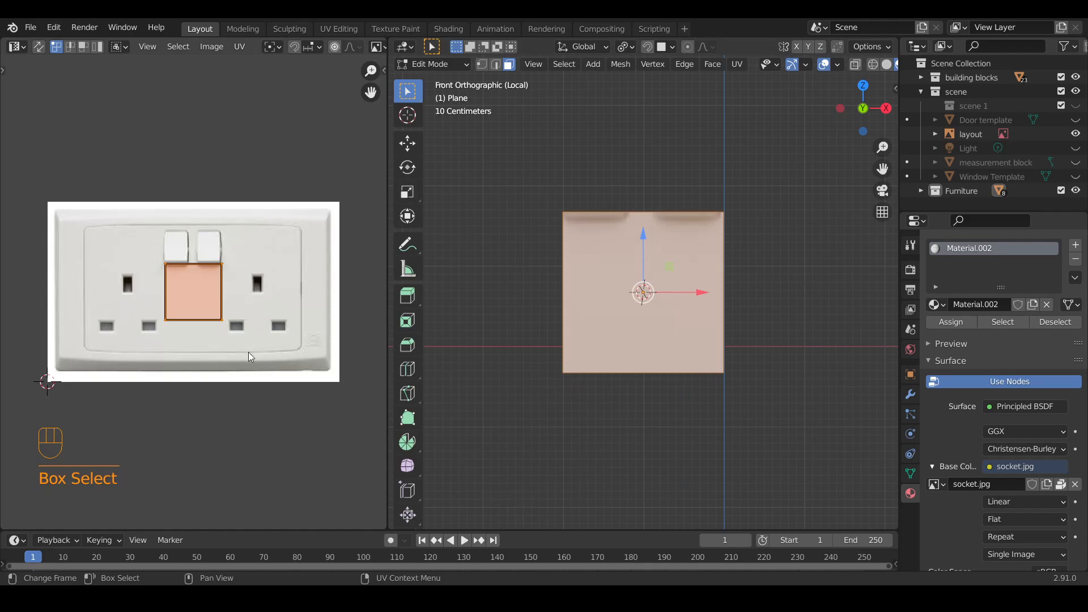
pyautogui.press('s')
pyautogui.click(16, 407)
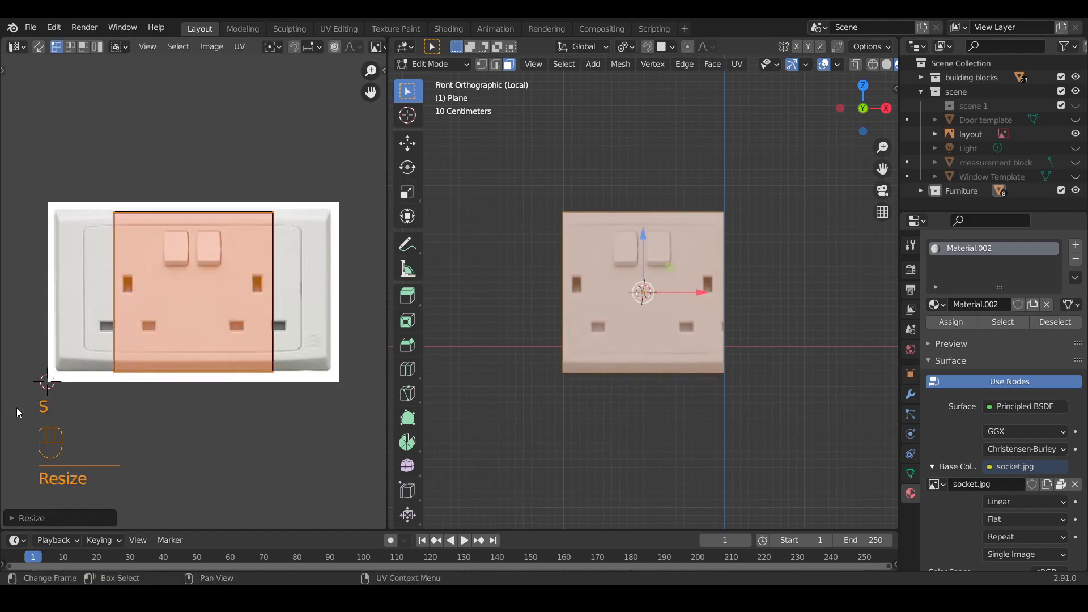
pyautogui.scroll(-1, 215, 377)
pyautogui.scroll(-1, 412, 352)
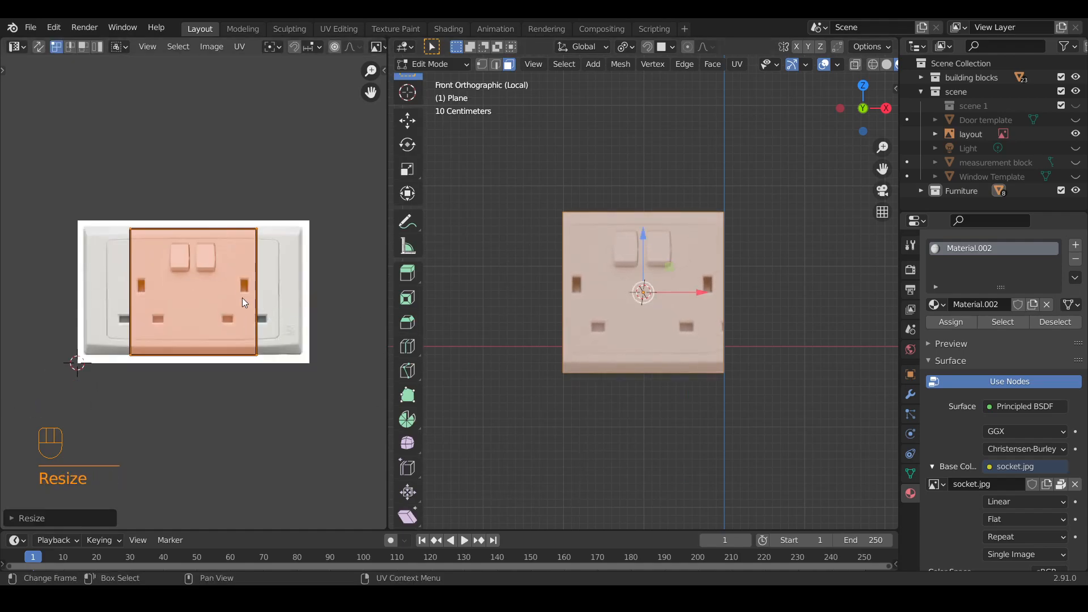
# Step: Stretch the selected UVs along X until they span nearly the full width of the socket image
pyautogui.press('s')
pyautogui.press('x')
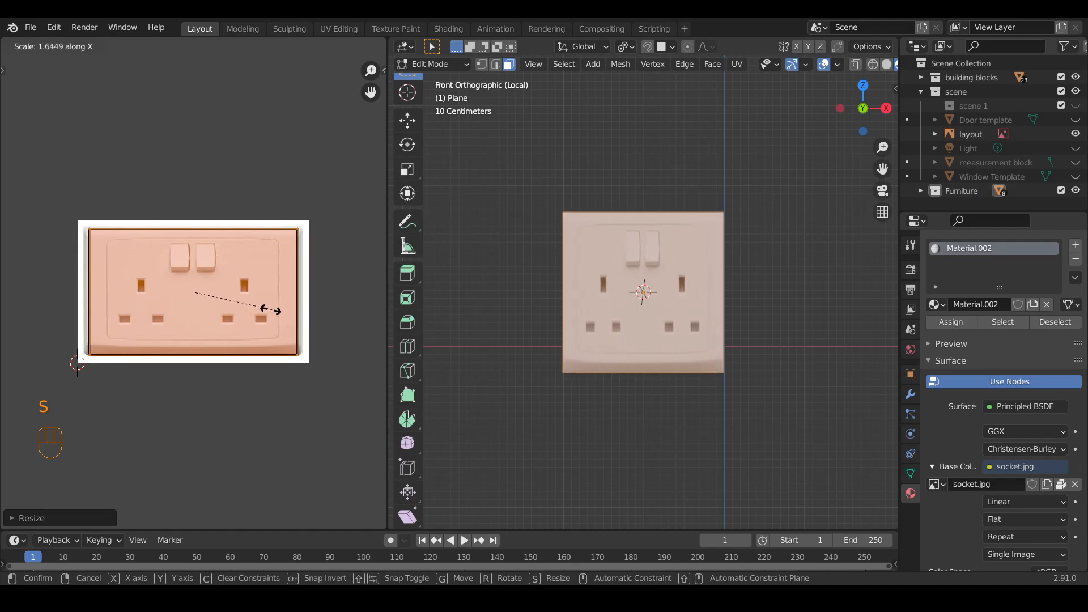
pyautogui.click(275, 312)
pyautogui.moveTo(759, 355); pyautogui.dragTo(686, 306, button='middle')
pyautogui.press('s')
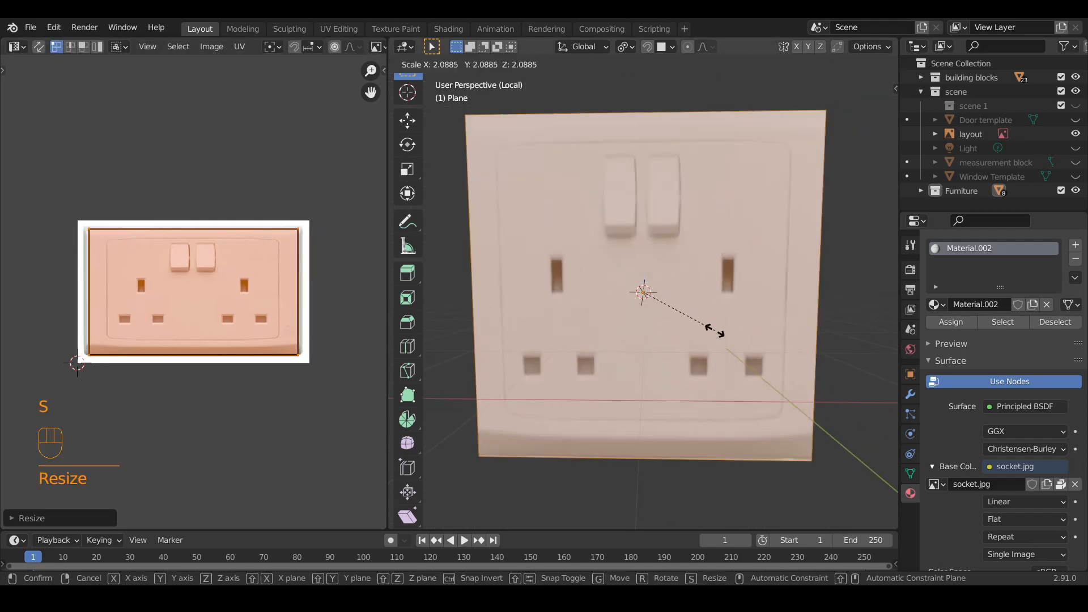
pyautogui.rightClick(680, 334)
pyautogui.press('Tab')
pyautogui.moveTo(670, 338); pyautogui.dragTo(642, 253, button='middle')
pyautogui.scroll(3, 660, 309)
pyautogui.scroll(-2, 642, 253)
pyautogui.click(856, 115)
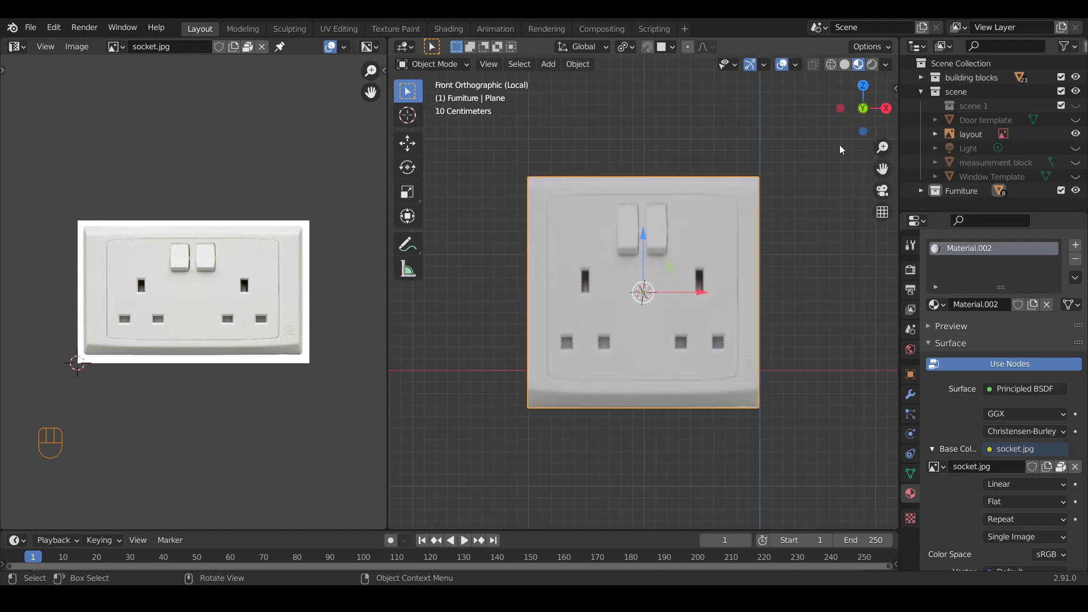
# Step: Try to inset the socket plate with all of its faces selected in Edit Mode
pyautogui.press('Tab')
pyautogui.press('i')
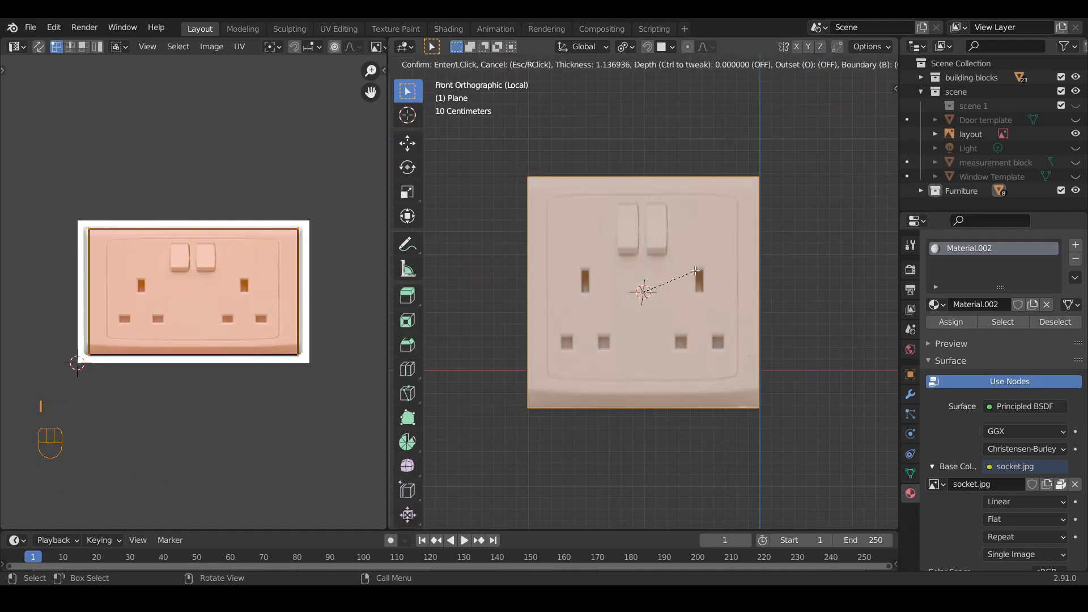
pyautogui.click(725, 272)
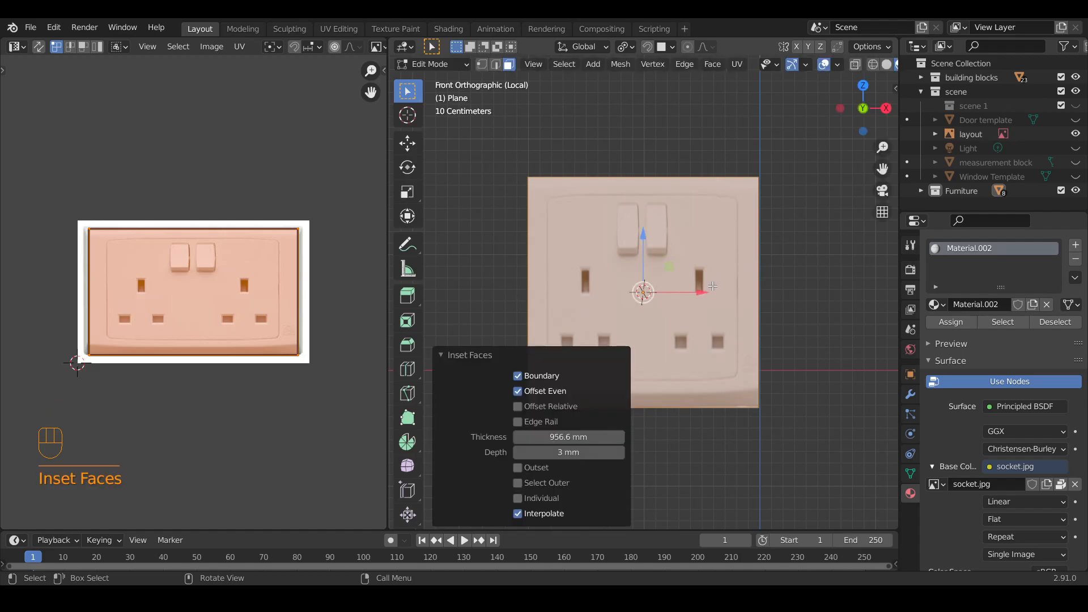
pyautogui.press('a')
pyautogui.press('a')
pyautogui.click(678, 265)
pyautogui.moveTo(679, 265); pyautogui.dragTo(758, 238, button='middle')
pyautogui.moveTo(761, 238)
pyautogui.mouseDown()
pyautogui.moveTo(775, 238)
pyautogui.moveTo(761, 239)
pyautogui.mouseUp()
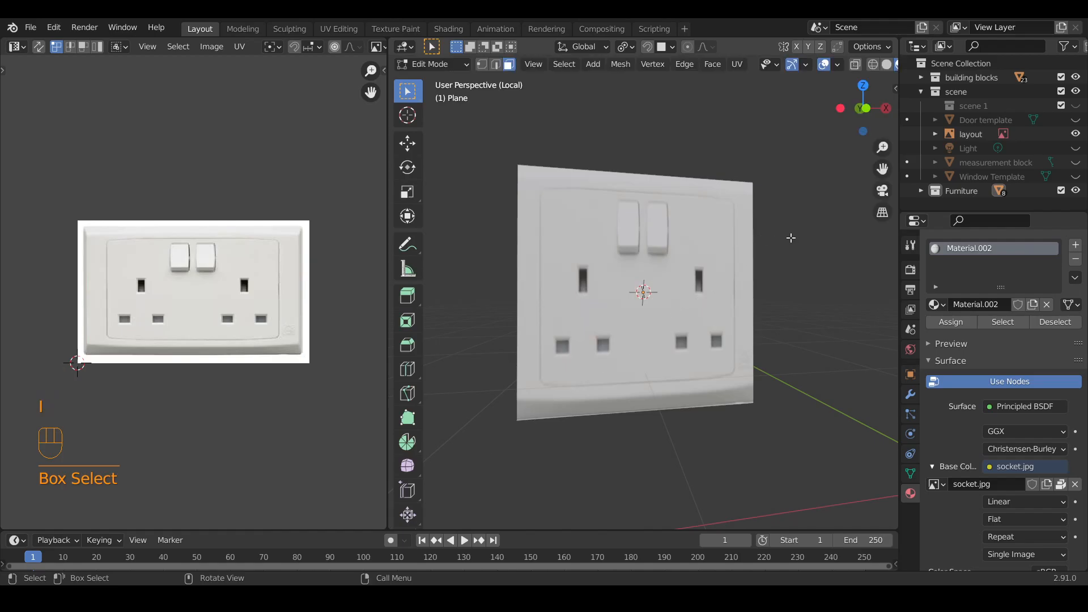
# Step: Inset the plate's front face to form a narrow border and extrude the inner face by about 40 mm
pyautogui.click(635, 234)
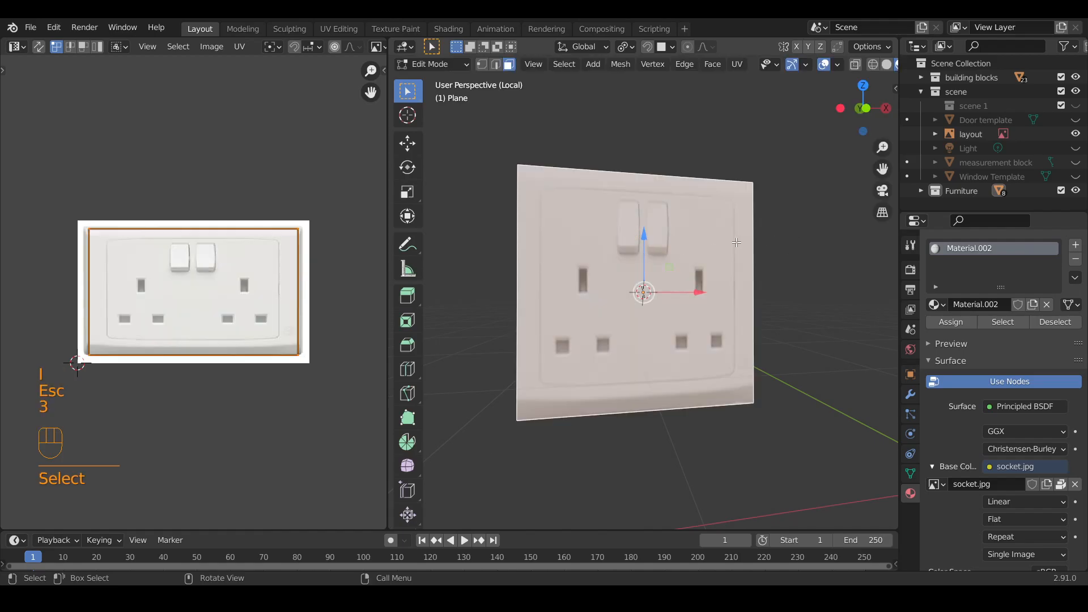
pyautogui.press('i')
pyautogui.click(724, 245)
pyautogui.moveTo(682, 304); pyautogui.dragTo(676, 374, button='middle')
pyautogui.press('e')
pyautogui.click(735, 323)
pyautogui.scroll(2, 650, 294)
pyautogui.moveTo(677, 374); pyautogui.dragTo(673, 315, button='middle')
pyautogui.scroll(-2, 674, 349)
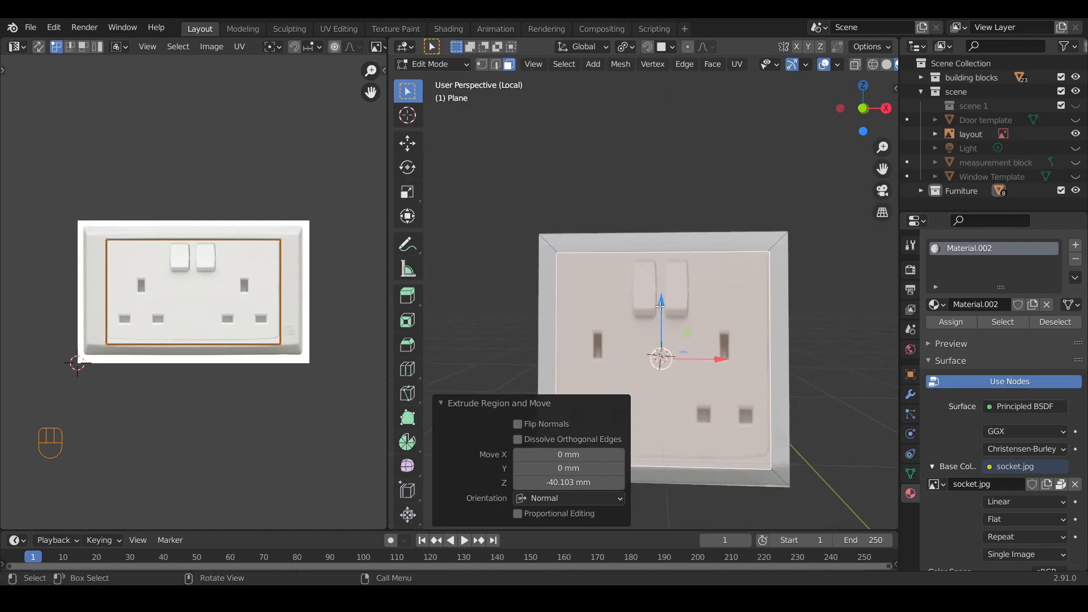
# Step: Duplicate the inner face, shrink it evenly, and move it about 569 mm up and 146 mm along -X onto the left switch
pyautogui.hotkey('shift', 'd')
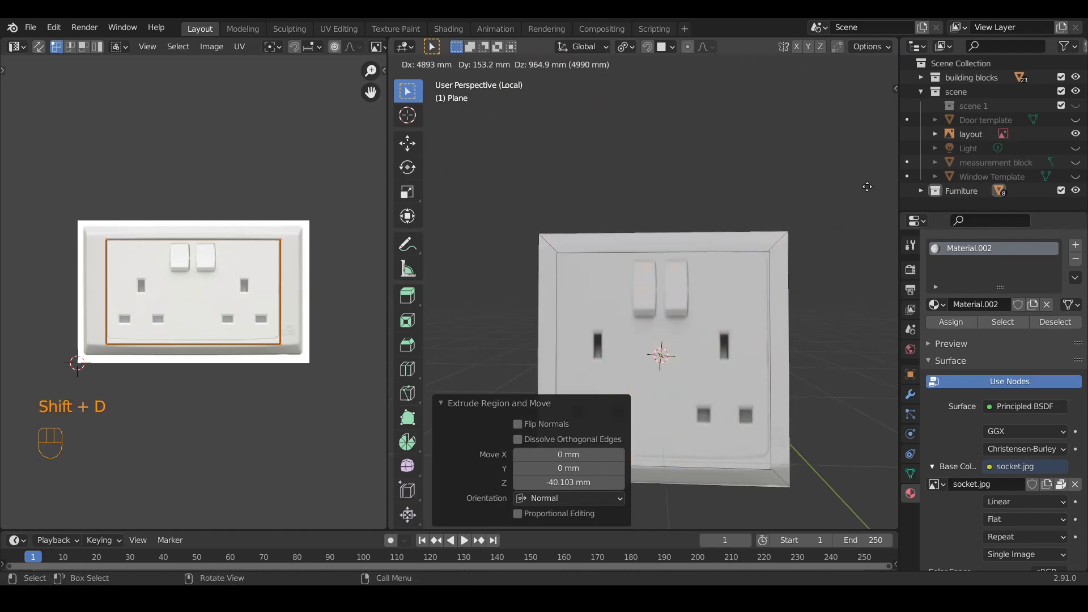
pyautogui.rightClick(804, 259)
pyautogui.press('s')
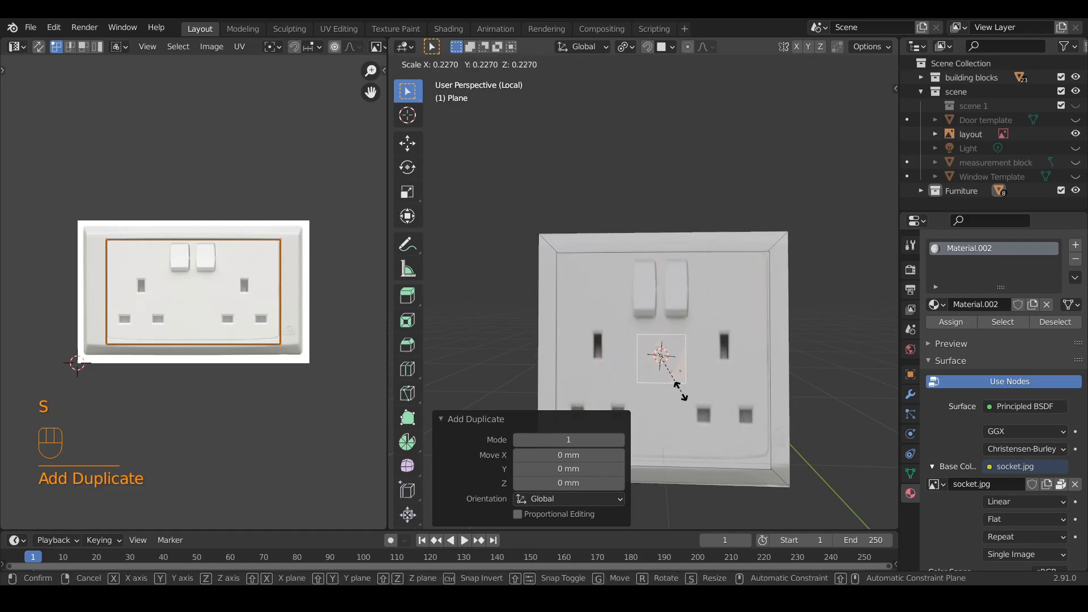
pyautogui.click(681, 331)
pyautogui.moveTo(662, 303); pyautogui.dragTo(662, 224)
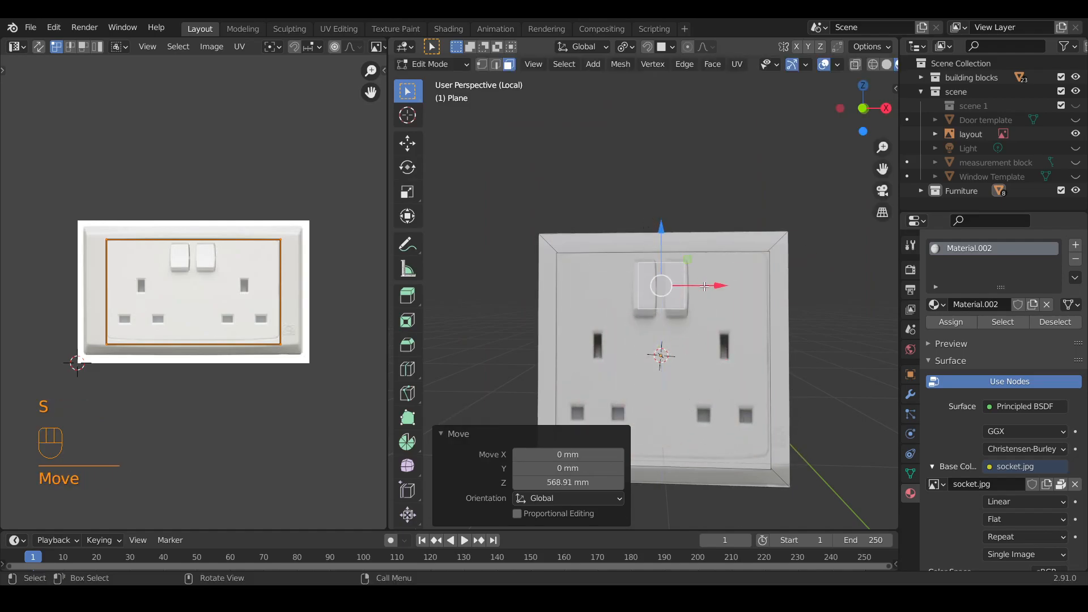
pyautogui.moveTo(719, 284); pyautogui.dragTo(698, 287)
# Step: Scale the duplicated face along X and Z to match the shape of the pictured left switch
pyautogui.press('s')
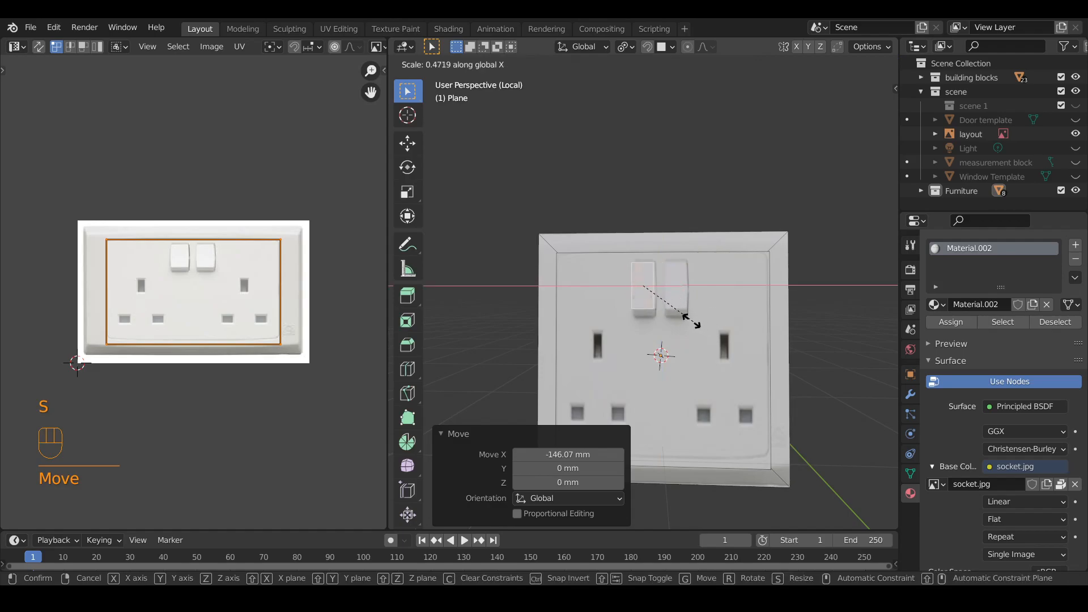
pyautogui.click(692, 317)
pyautogui.press('s')
pyautogui.press('z')
pyautogui.click(702, 325)
# Step: Extrude the switch face by about 45 mm into a block and move the whole block about 60 mm along -Y
pyautogui.moveTo(701, 324); pyautogui.dragTo(673, 268, button='middle')
pyautogui.press('e')
pyautogui.click(704, 294)
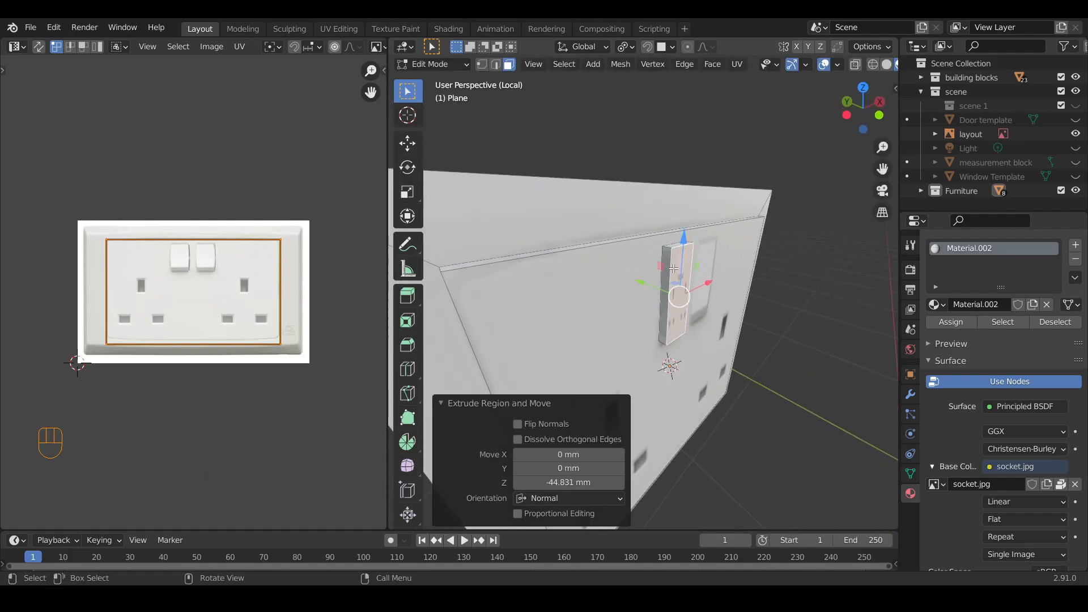
pyautogui.press('l')
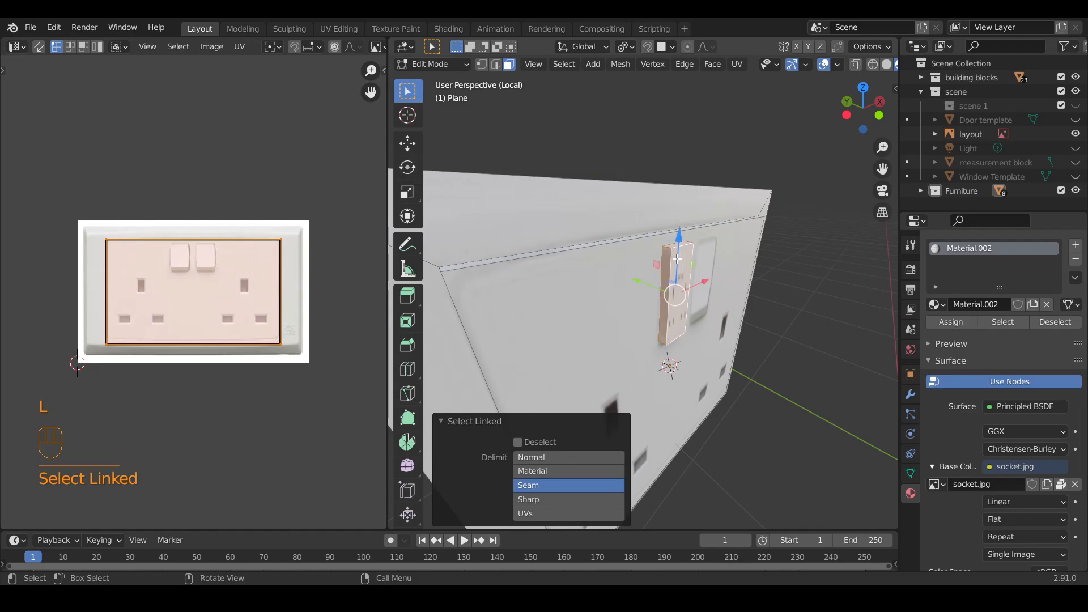
pyautogui.press('g')
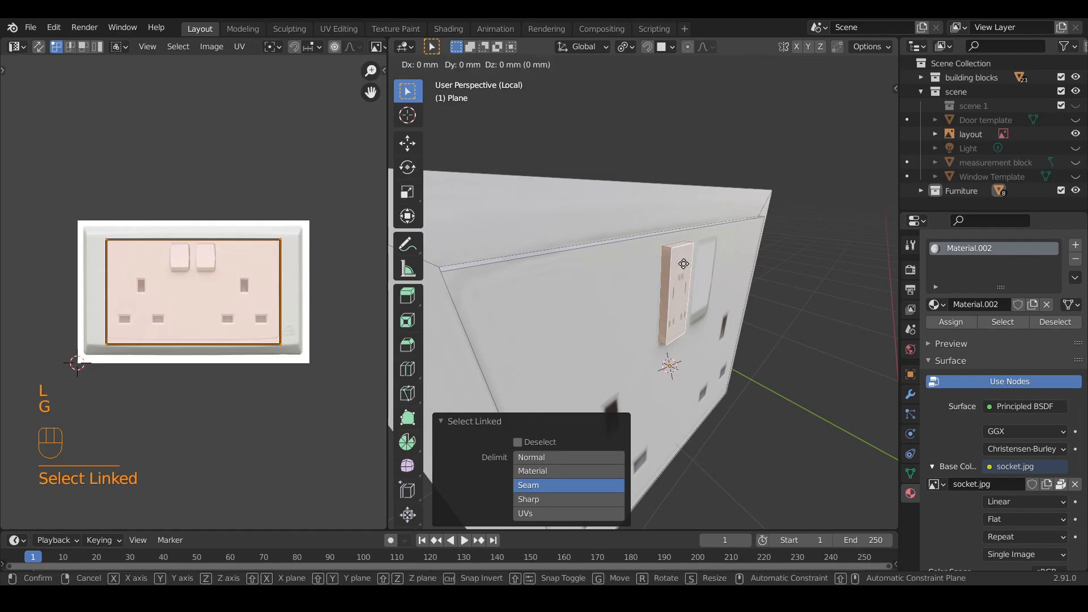
pyautogui.click(693, 271)
# Step: Unwrap the switch block from the front view using Project from View
pyautogui.moveTo(694, 270); pyautogui.dragTo(635, 269, button='middle')
pyautogui.click(869, 111)
pyautogui.press('u')
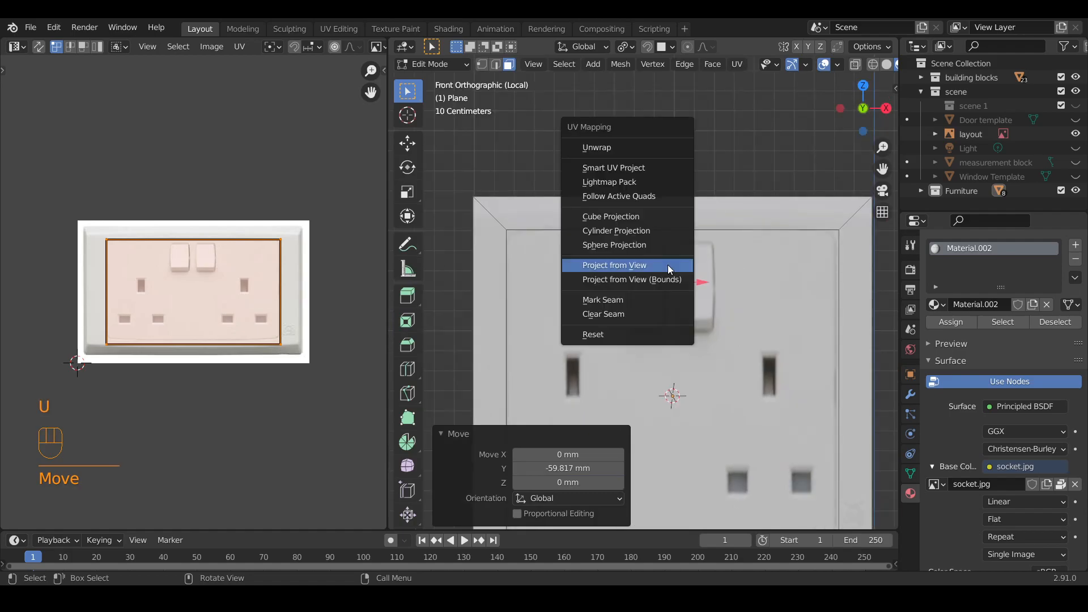
pyautogui.click(670, 269)
# Step: Move and scale the block's UVs, widening them along X, so they cover the left switch in the socket image
pyautogui.moveTo(143, 273); pyautogui.dragTo(229, 335)
pyautogui.press('g')
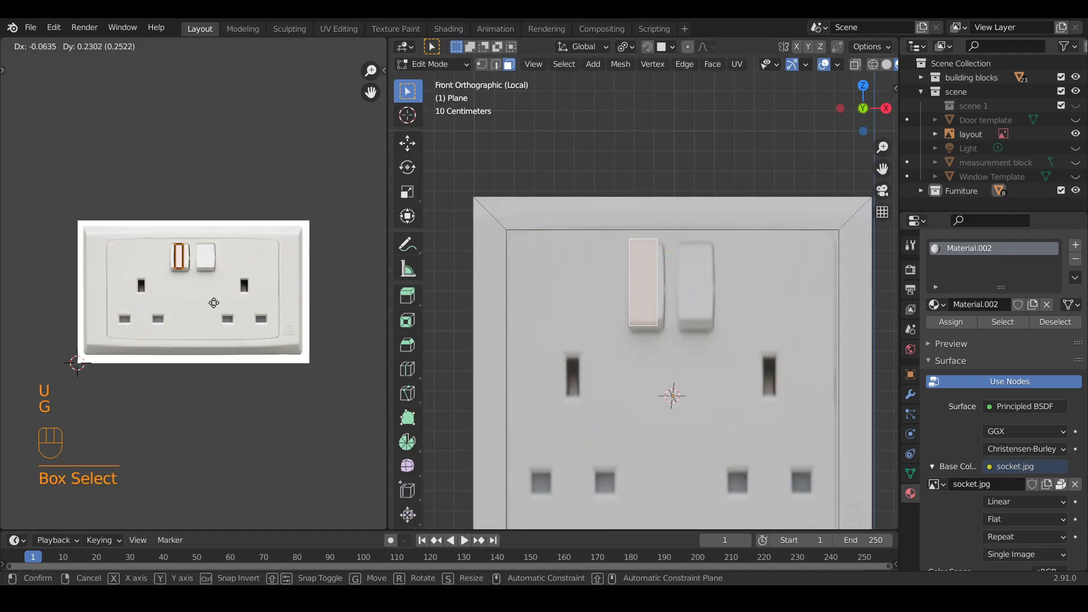
pyautogui.press('s')
pyautogui.click(230, 310)
pyautogui.press('s')
pyautogui.press('x')
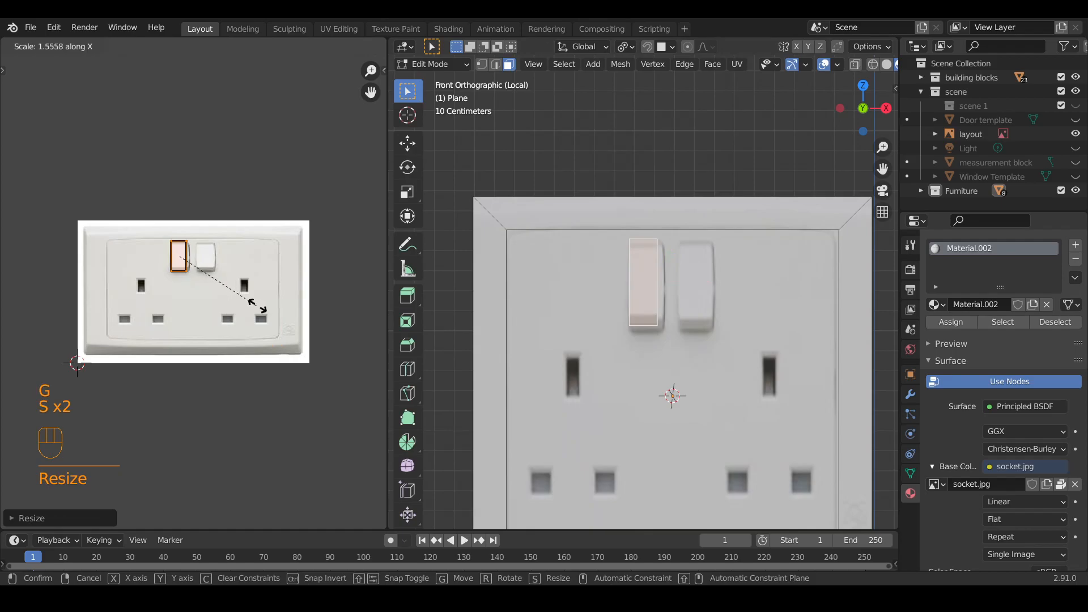
pyautogui.click(282, 315)
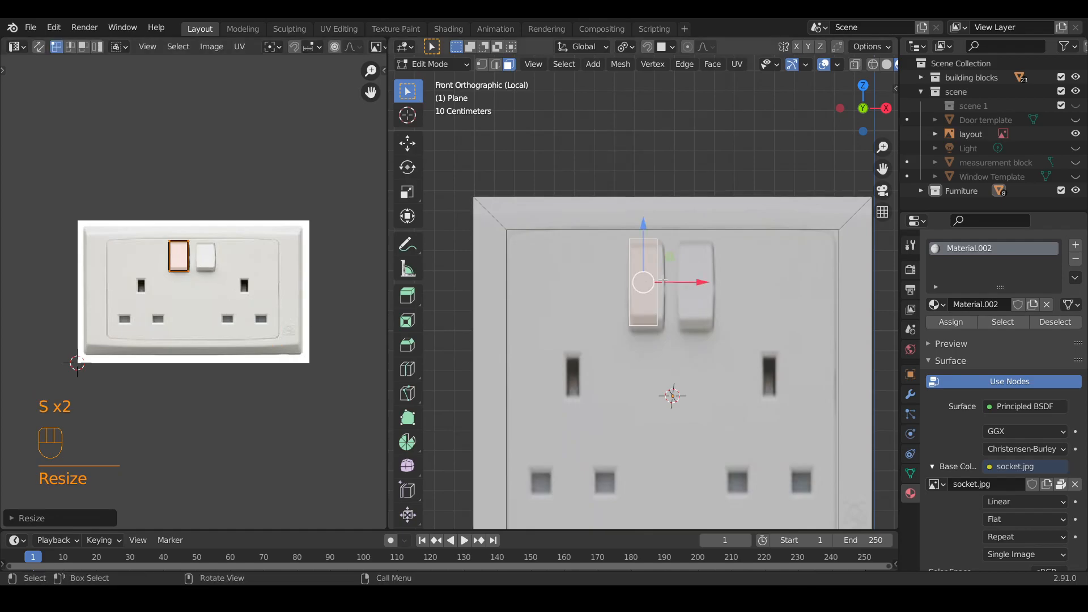
# Step: Widen the switch block along X and shift it about 8.5 mm along X and 5.7 mm down over the pictured switch
pyautogui.press('Tab')
pyautogui.press('Tab')
pyautogui.press('s')
pyautogui.press('x')
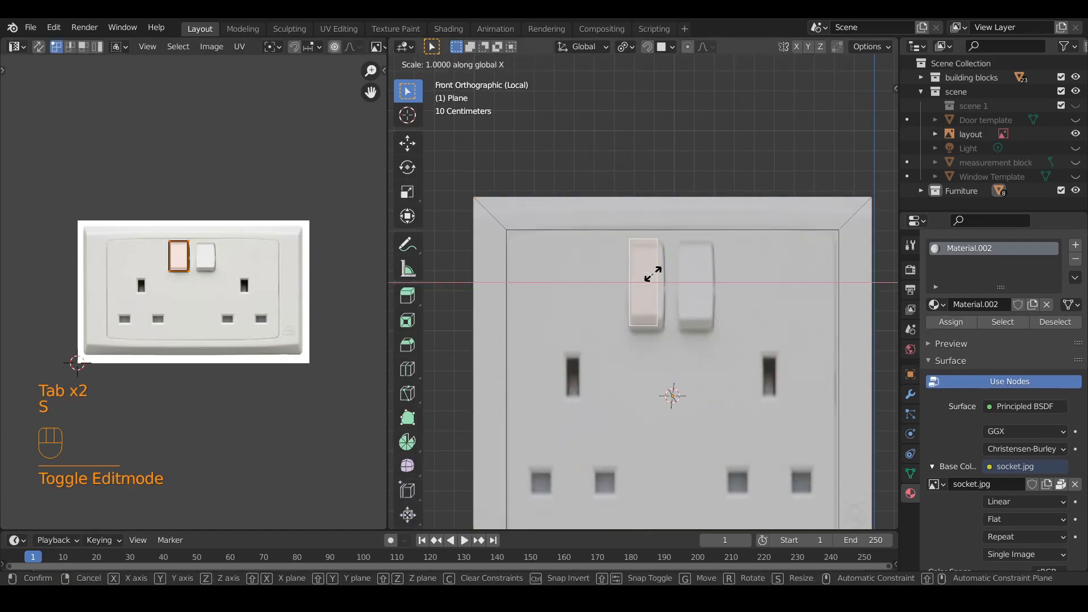
pyautogui.click(664, 279)
pyautogui.press('g')
pyautogui.click(664, 310)
# Step: Select the switch block's front face and move it outward to make the block thicker
pyautogui.moveTo(664, 309); pyautogui.dragTo(736, 314, button='middle')
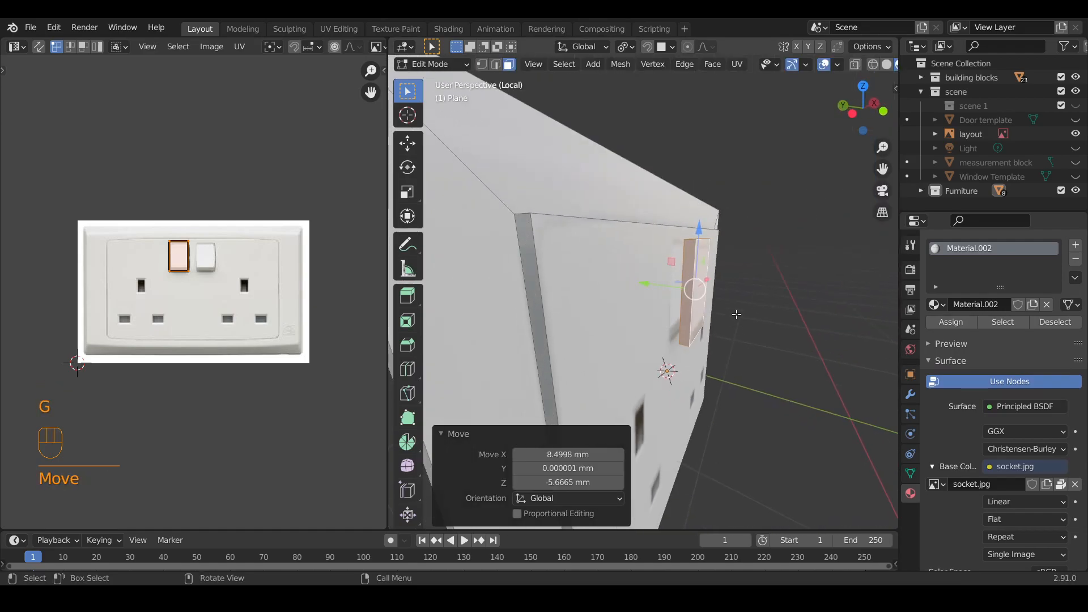
pyautogui.press('Tab')
pyautogui.press('Tab')
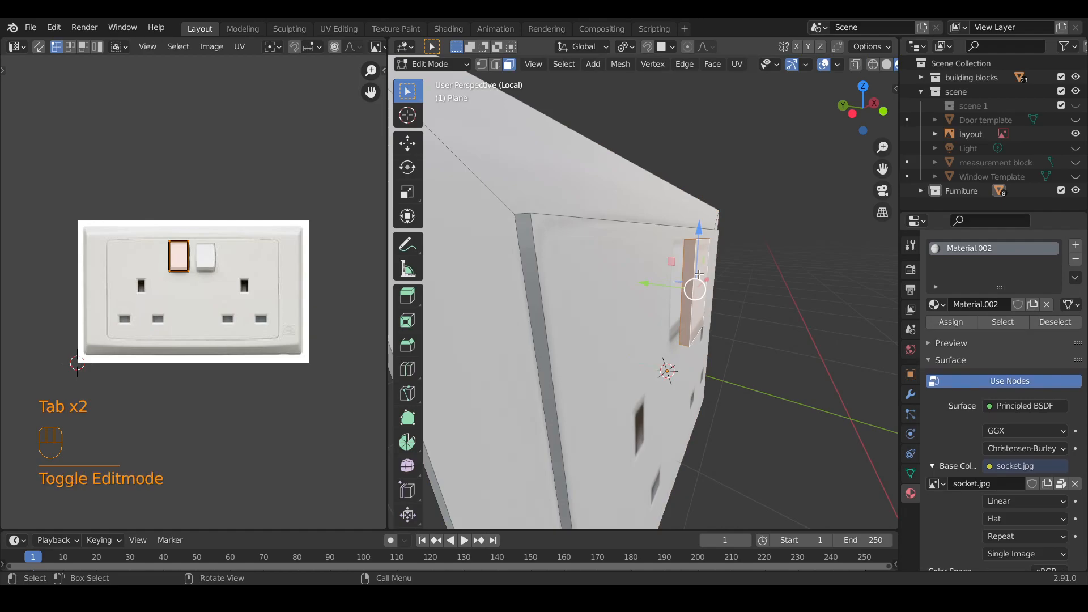
pyautogui.click(724, 304)
pyautogui.press('g')
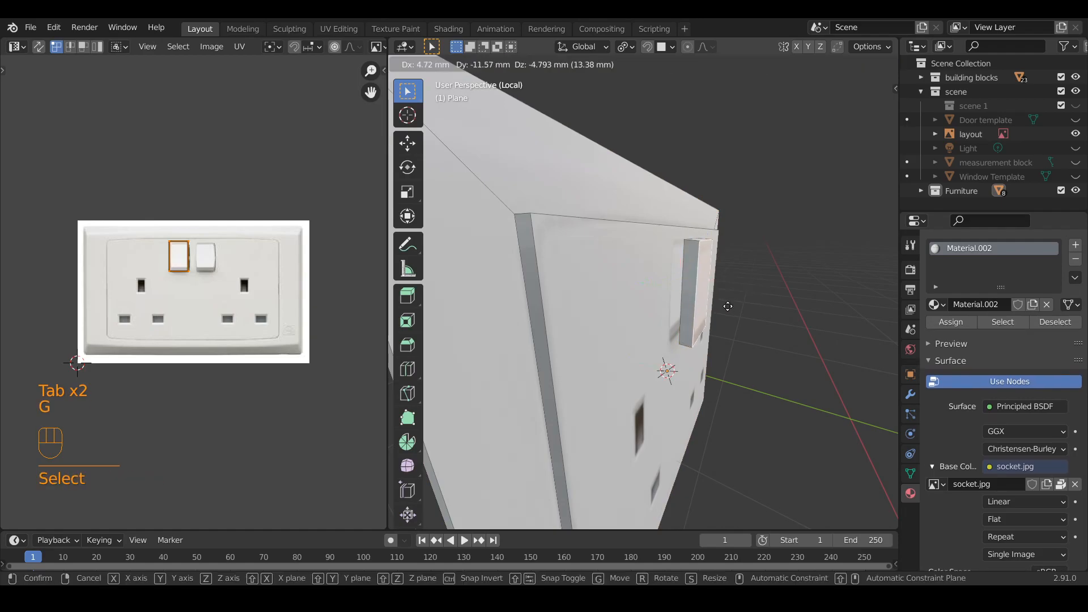
pyautogui.click(713, 292)
# Step: Tilt the entire switch block -9.22° about X and push it about 81 mm along Y into the plate
pyautogui.press('l')
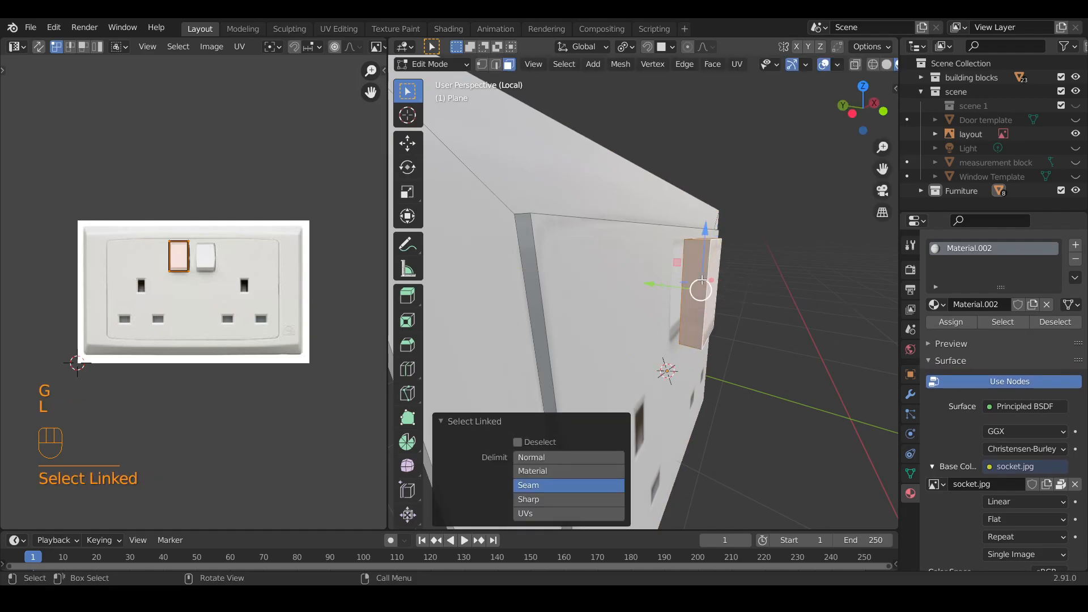
pyautogui.press('r')
pyautogui.press('x')
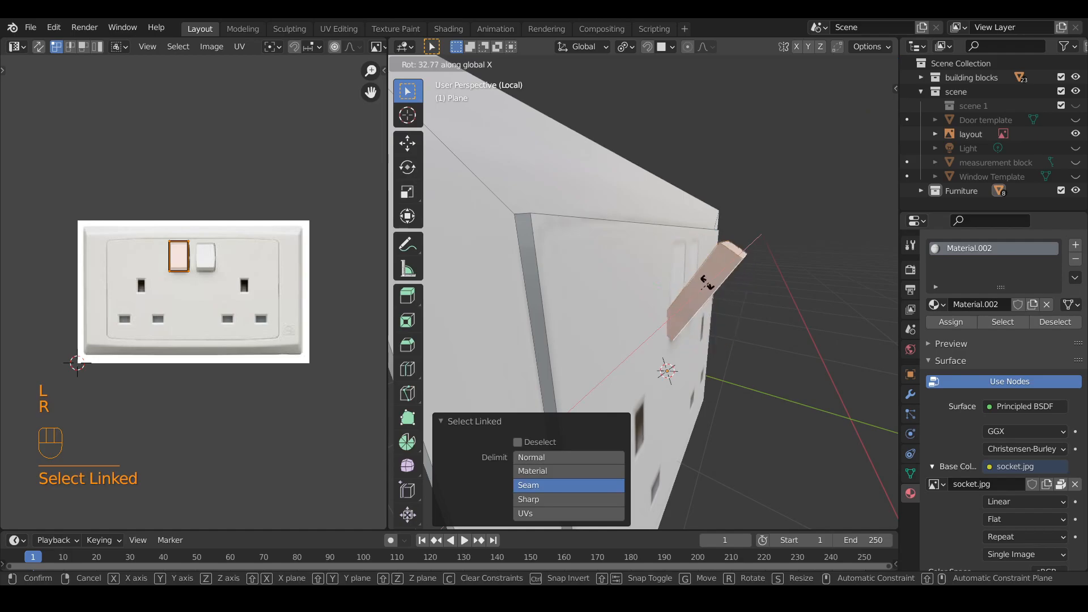
pyautogui.press('shift')
pyautogui.click(680, 265)
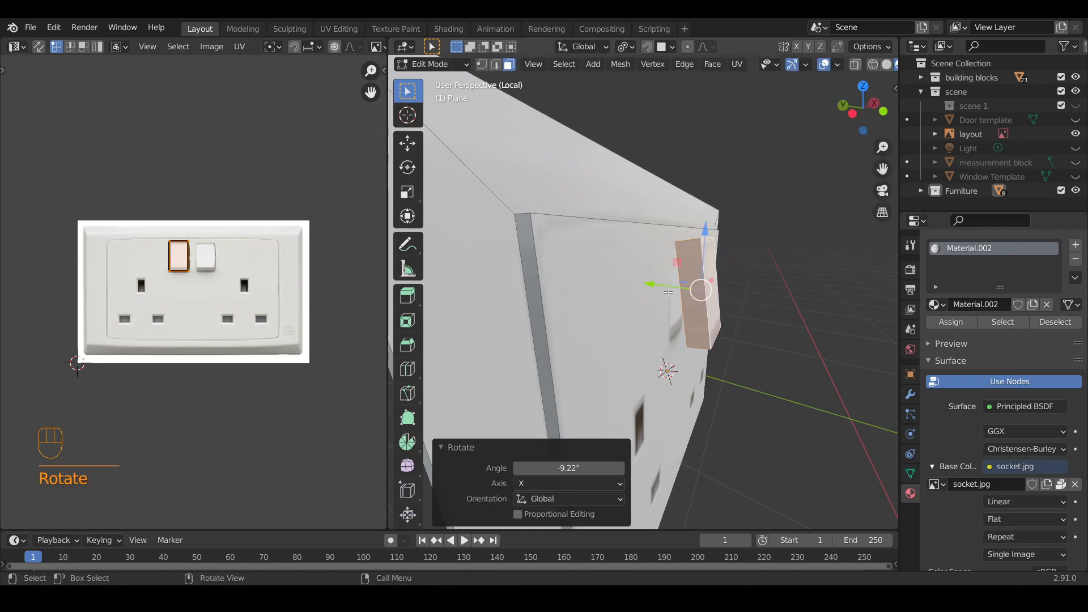
pyautogui.moveTo(649, 284); pyautogui.dragTo(633, 278)
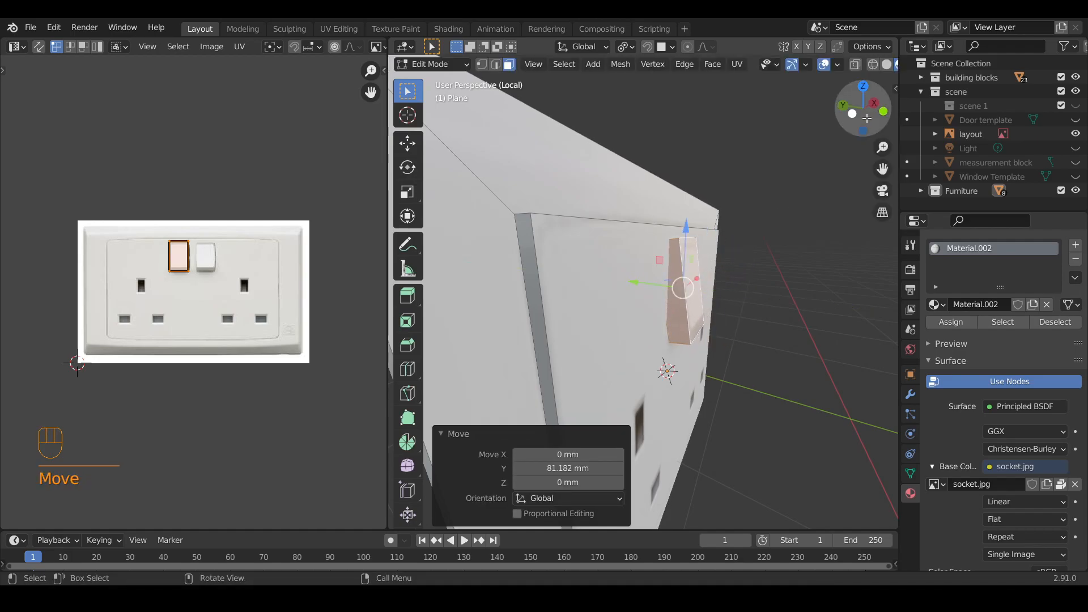
# Step: Duplicate the switch block along X onto the pictured right switch and return to Object Mode
pyautogui.press('KP_1')
pyautogui.hotkey('shift', 'd')
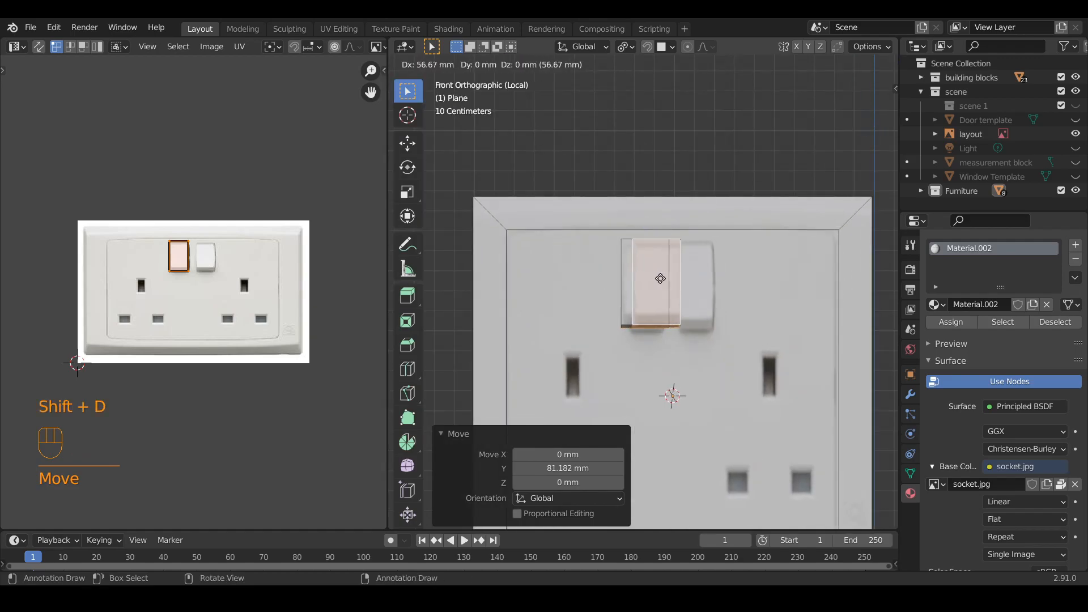
pyautogui.click(694, 278)
pyautogui.press('Tab')
# Step: Leave local view and scale the socket evenly by 0.139 to suit the apartment
pyautogui.moveTo(695, 286); pyautogui.dragTo(674, 345, button='middle')
pyautogui.press('KP_Divide')
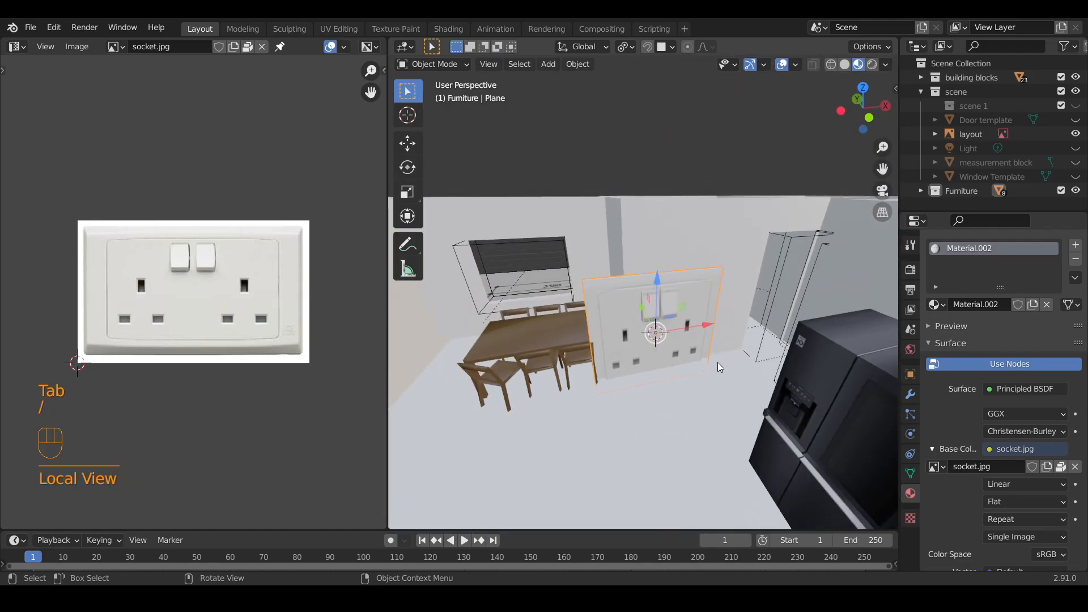
pyautogui.click(655, 334)
pyautogui.scroll(2, 675, 382)
pyautogui.scroll(-3, 651, 408)
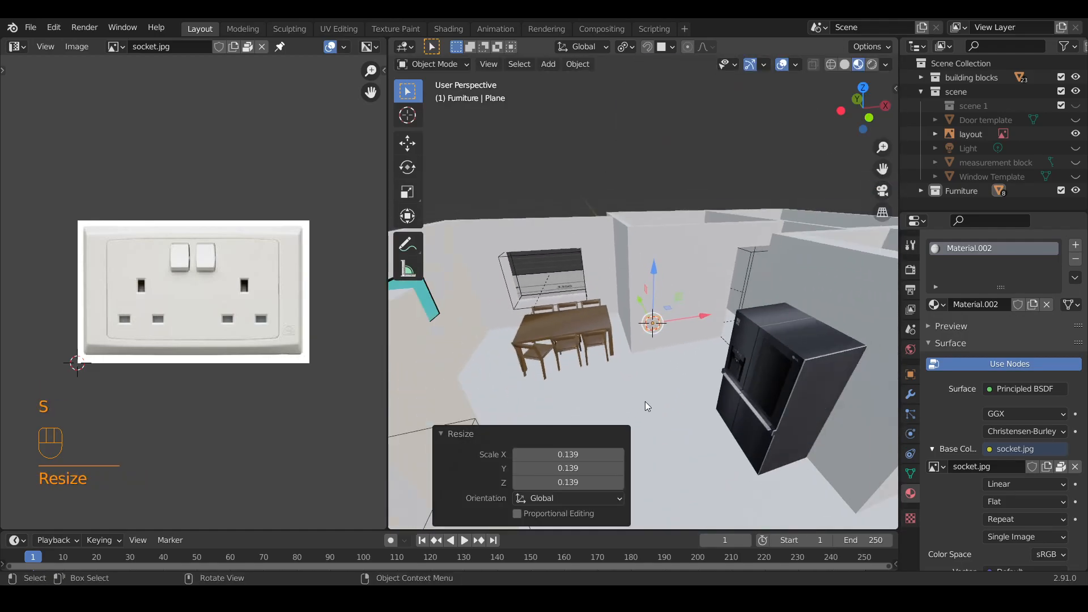
# Step: Frame the selected socket in the viewport and inspect its size and placement against the apartment wall
pyautogui.scroll(4, 648, 374)
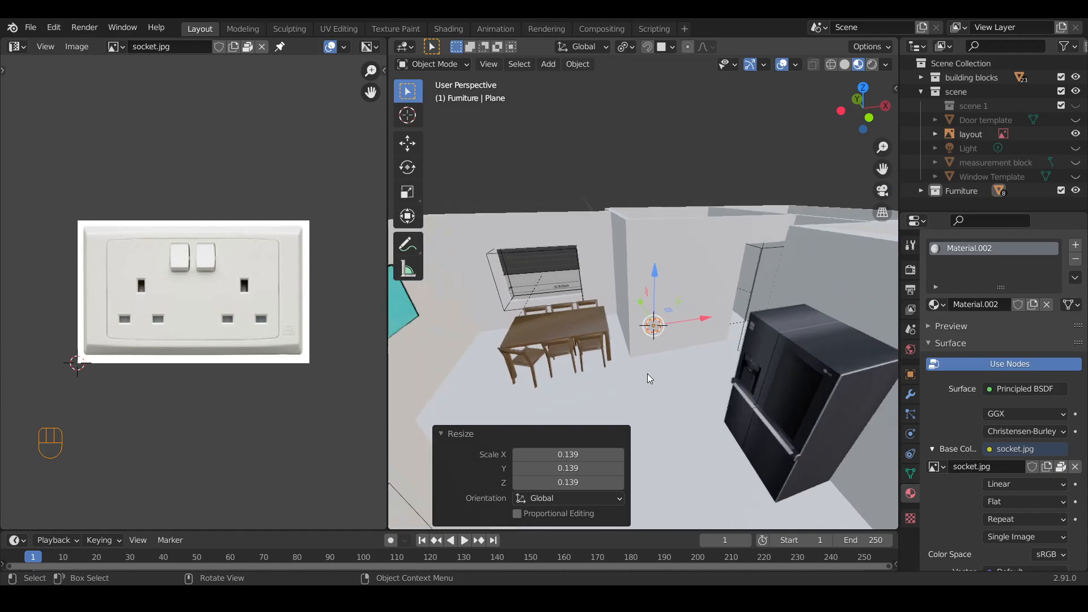
pyautogui.scroll(-4, 655, 385)
pyautogui.scroll(2, 640, 361)
pyautogui.scroll(3, 639, 359)
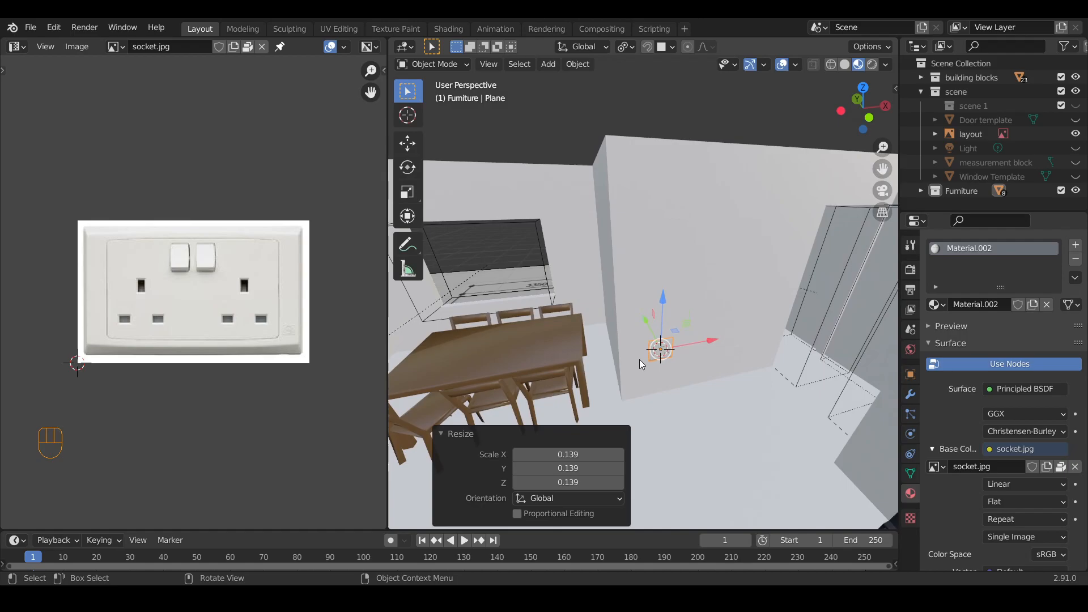
pyautogui.click(661, 352)
pyautogui.moveTo(667, 354); pyautogui.dragTo(609, 421, button='middle')
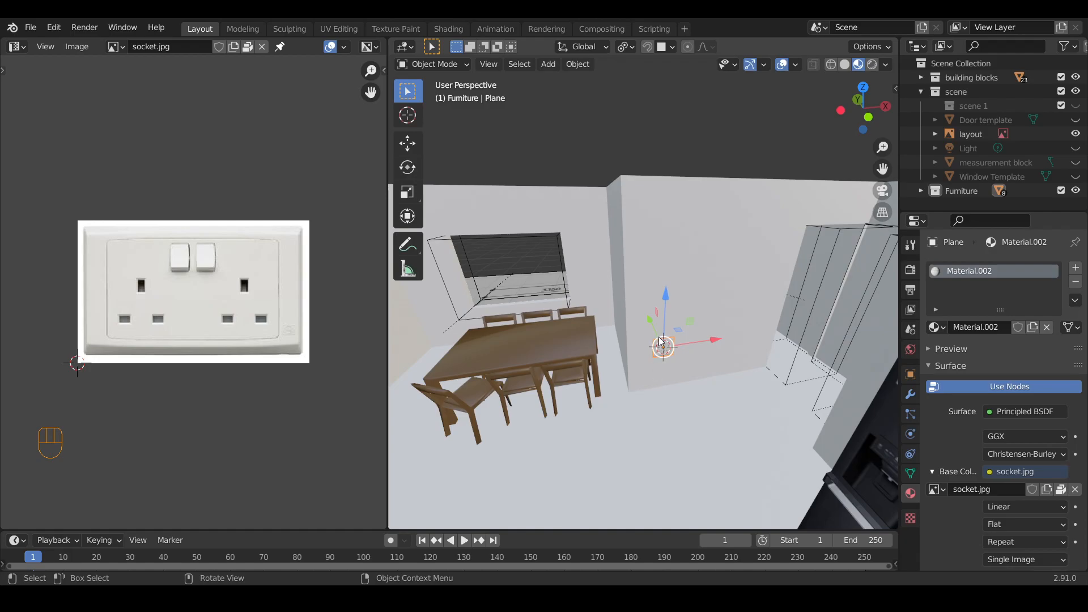
pyautogui.click(488, 64)
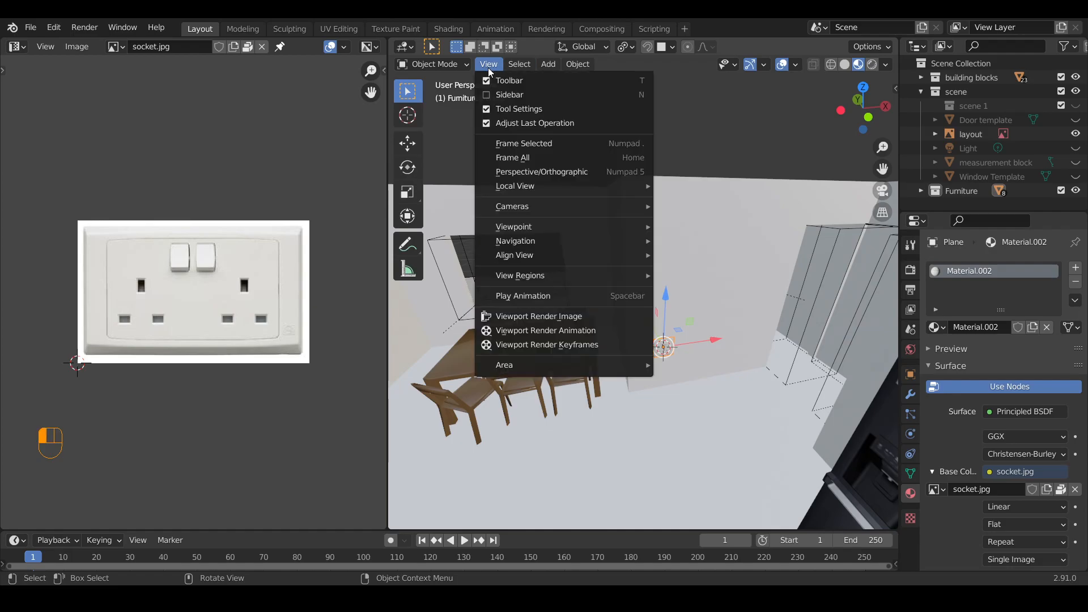
pyautogui.click(545, 144)
pyautogui.scroll(-5, 621, 290)
pyautogui.scroll(5, 623, 285)
pyautogui.moveTo(616, 270); pyautogui.dragTo(603, 319, button='middle')
pyautogui.scroll(-5, 598, 251)
pyautogui.scroll(-2, 754, 305)
pyautogui.scroll(-3, 747, 300)
# Step: Duplicate the wall socket along X to place a second one on the same wall
pyautogui.hotkey('shift', 'd')
pyautogui.press('x')
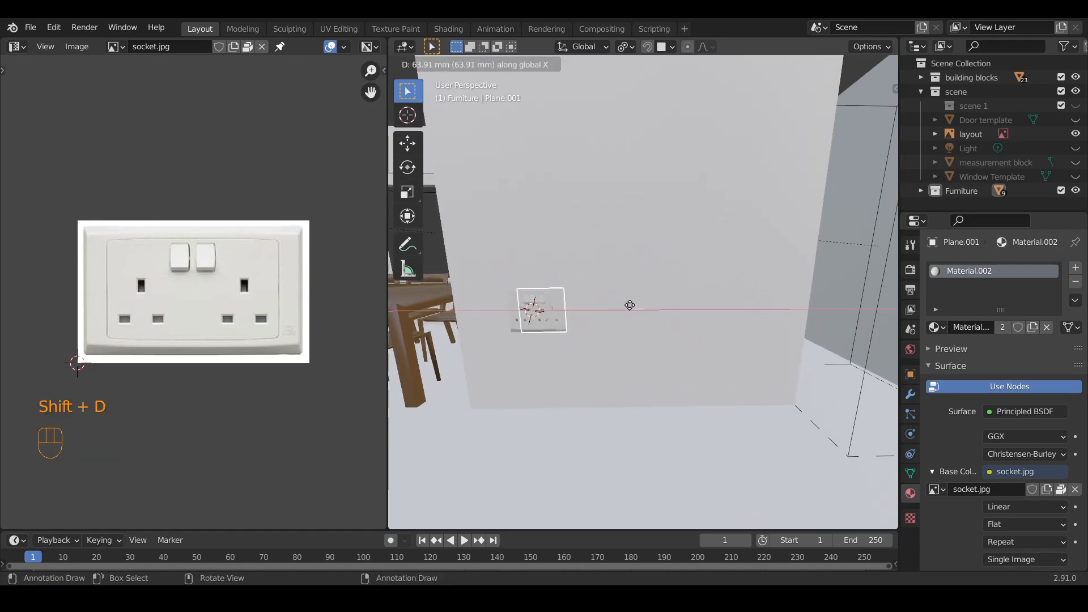
pyautogui.click(644, 301)
pyautogui.scroll(-4, 644, 303)
pyautogui.scroll(4, 645, 304)
pyautogui.moveTo(644, 303); pyautogui.dragTo(689, 309, button='middle')
pyautogui.scroll(-3, 691, 306)
# Step: Duplicate the socket again and raise the copy along Z to the upper part of the wall
pyautogui.hotkey('shift', 'd')
pyautogui.press('z')
pyautogui.click(648, 152)
pyautogui.scroll(-4, 675, 304)
# Step: Enter Edit Mode on the raised socket copy and widen the 3D viewport across the image editor
pyautogui.press('Tab')
pyautogui.moveTo(676, 306); pyautogui.dragTo(397, 296, button='middle')
pyautogui.scroll(-1, 397, 296)
pyautogui.keyDown('shift'); pyautogui.moveTo(612, 266); pyautogui.dragTo(641, 350, button='middle'); pyautogui.keyUp('shift')
pyautogui.keyDown('shift'); pyautogui.moveTo(640, 350); pyautogui.dragTo(623, 391, button='middle'); pyautogui.keyUp('shift')
pyautogui.scroll(5, 606, 422)
pyautogui.keyDown('shift'); pyautogui.moveTo(623, 390); pyautogui.dragTo(612, 73, button='middle'); pyautogui.keyUp('shift')
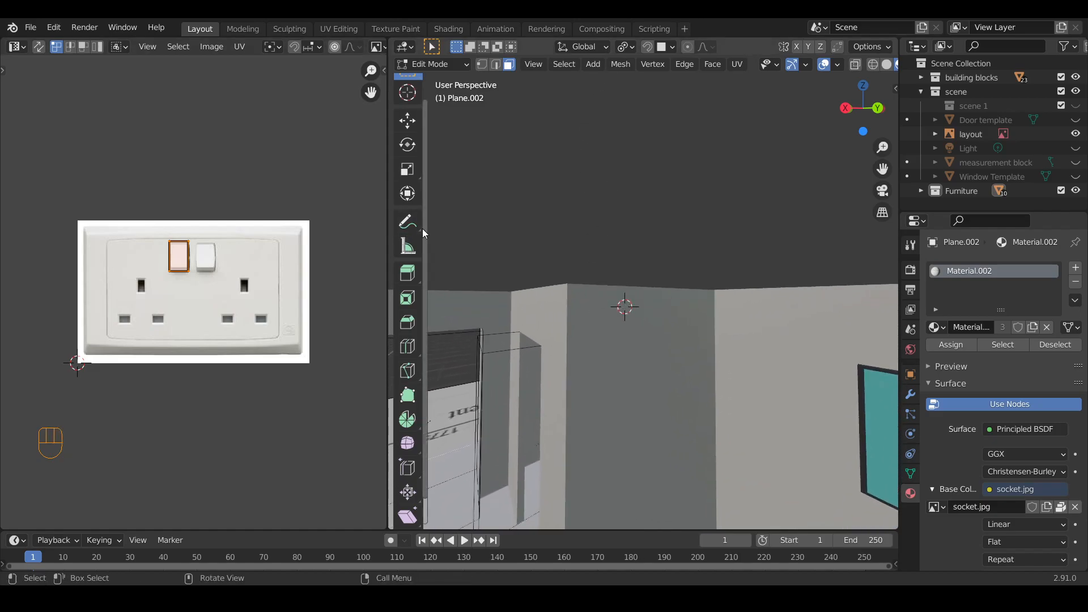
pyautogui.moveTo(390, 230); pyautogui.dragTo(38, 230)
pyautogui.moveTo(463, 366); pyautogui.dragTo(750, 484, button='middle')
pyautogui.hotkey('shift', 'a')
pyautogui.click(472, 327)
pyautogui.press('s')
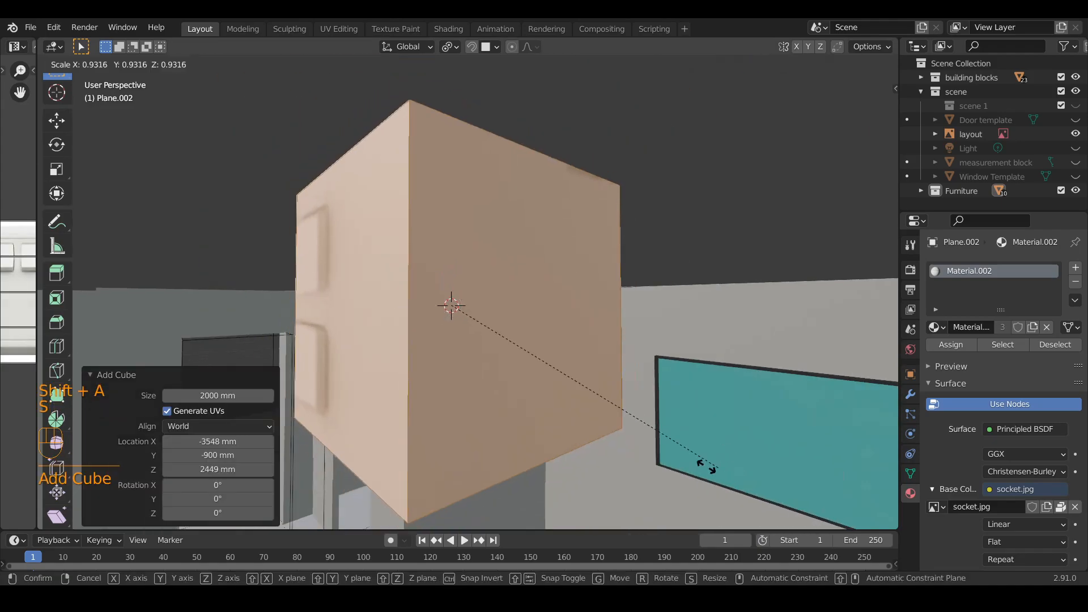
pyautogui.rightClick(595, 401)
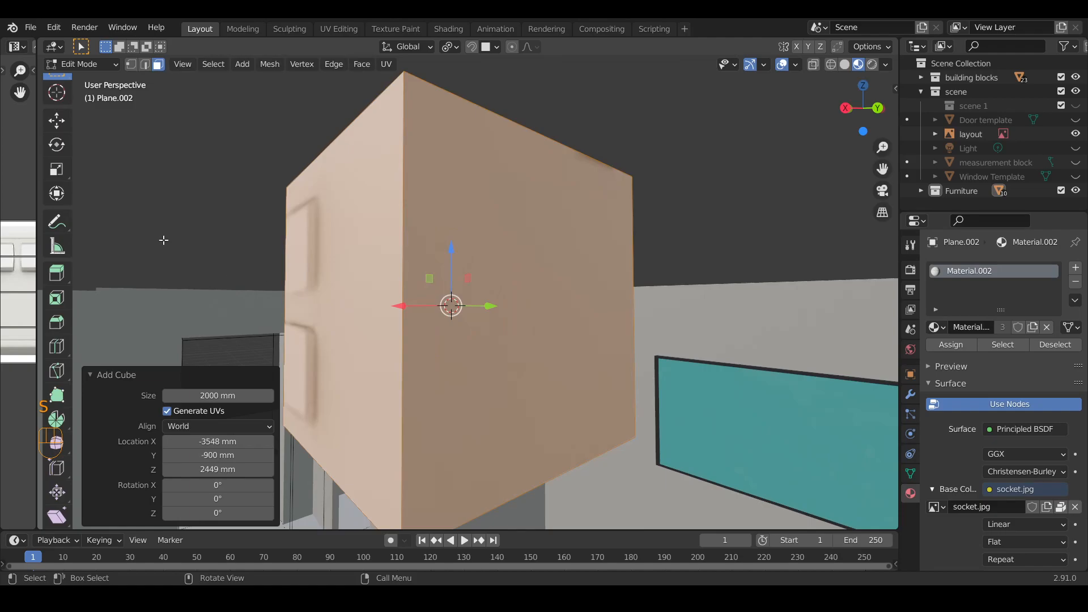
pyautogui.scroll(-4, 364, 318)
pyautogui.moveTo(364, 318); pyautogui.dragTo(578, 316, button='middle')
pyautogui.moveTo(448, 327); pyautogui.dragTo(446, 255, button='middle')
pyautogui.press('x')
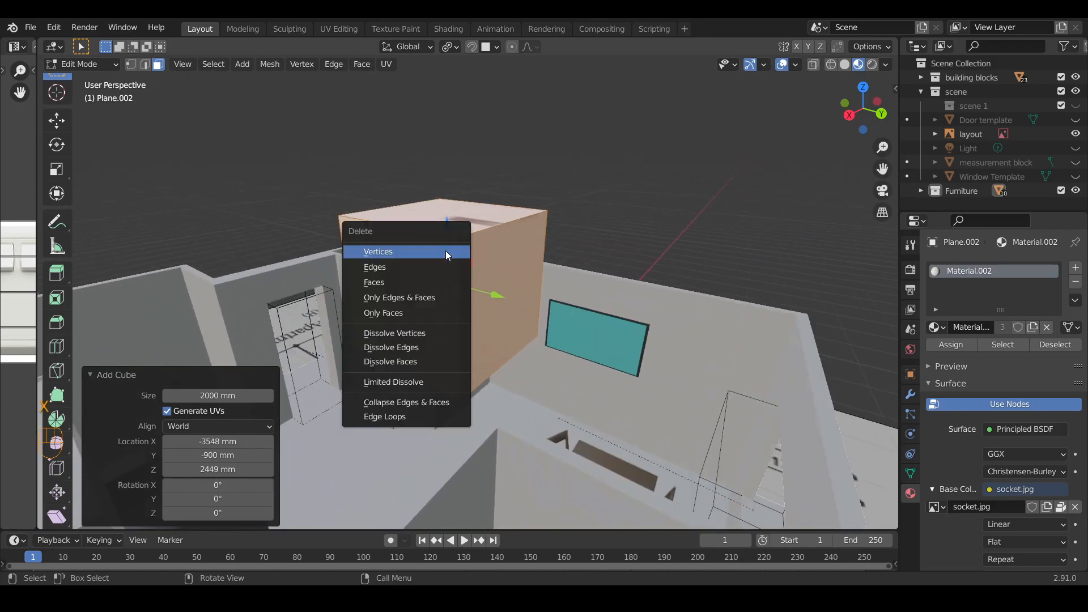
pyautogui.click(445, 250)
# Step: Return to Object Mode, add a separate cube high on the wall and scale it evenly by 0.239
pyautogui.press('Tab')
pyautogui.scroll(4, 490, 314)
pyautogui.scroll(-1, 447, 297)
pyautogui.hotkey('shift', 'a')
pyautogui.moveTo(470, 274)
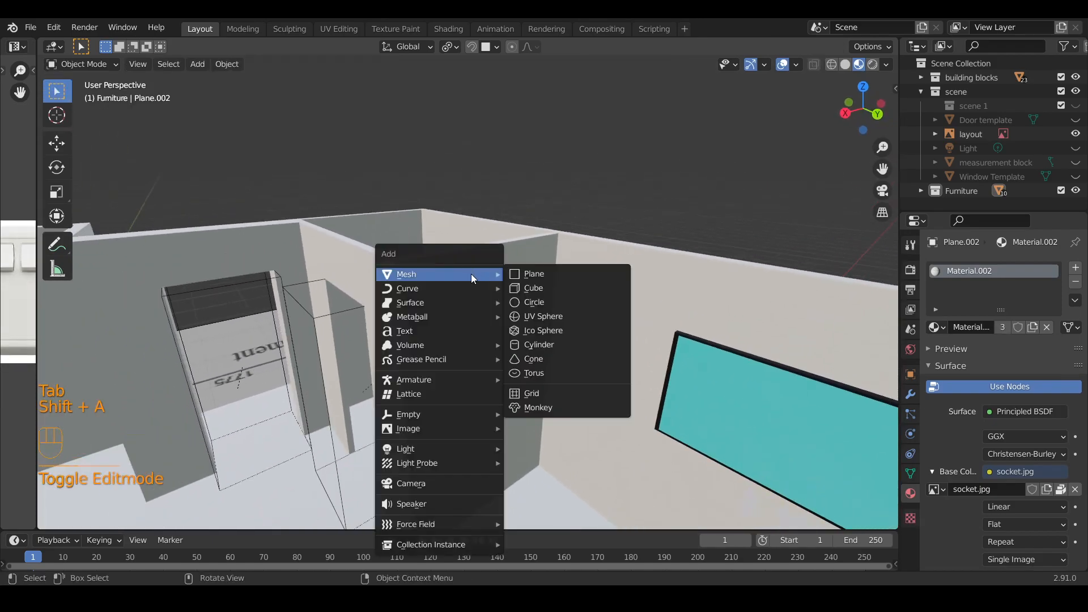
pyautogui.click(565, 291)
pyautogui.press('s')
pyautogui.click(508, 320)
pyautogui.moveTo(546, 357); pyautogui.dragTo(485, 341, button='middle')
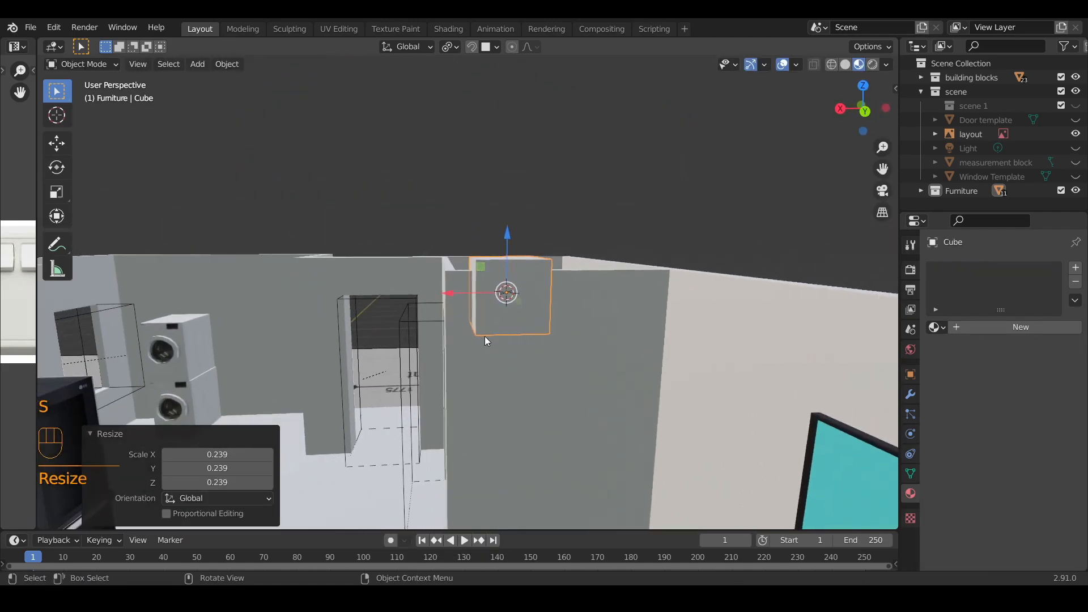
# Step: Stretch the cube along X into a long box and move it into position against the wall
pyautogui.press('s')
pyautogui.press('x')
pyautogui.click(607, 357)
pyautogui.moveTo(607, 357); pyautogui.dragTo(589, 333, button='middle')
pyautogui.moveTo(442, 287); pyautogui.dragTo(489, 294)
pyautogui.moveTo(488, 295); pyautogui.dragTo(379, 289, button='middle')
pyautogui.moveTo(468, 291); pyautogui.dragTo(528, 304)
# Step: Scale the box by 0.700 along Y to make it shallower
pyautogui.moveTo(529, 303); pyautogui.dragTo(566, 310, button='middle')
pyautogui.press('s')
pyautogui.press('y')
pyautogui.click(561, 332)
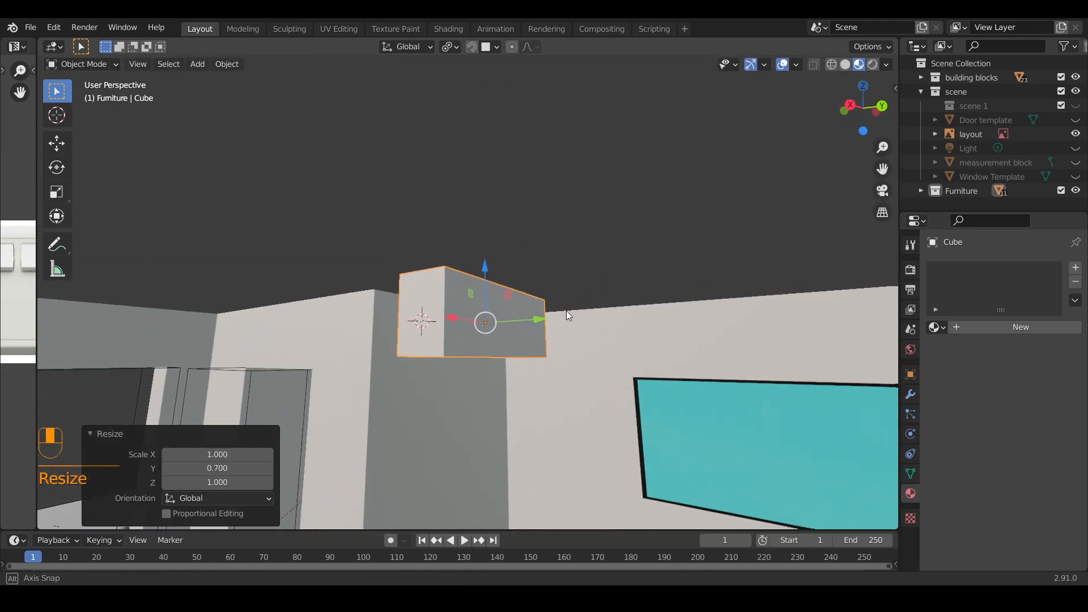
# Step: Isolate the box in local view and enter Edit Mode on it
pyautogui.press('KP_Divide')
pyautogui.scroll(-2, 549, 339)
pyautogui.moveTo(481, 378)
pyautogui.keyDown('shift'); pyautogui.mouseDown(button='middle')
pyautogui.moveTo(491, 331)
pyautogui.moveTo(508, 384)
pyautogui.moveTo(488, 379)
pyautogui.mouseUp(button='middle'); pyautogui.keyUp('shift')
pyautogui.scroll(2, 488, 374)
pyautogui.press('Tab')
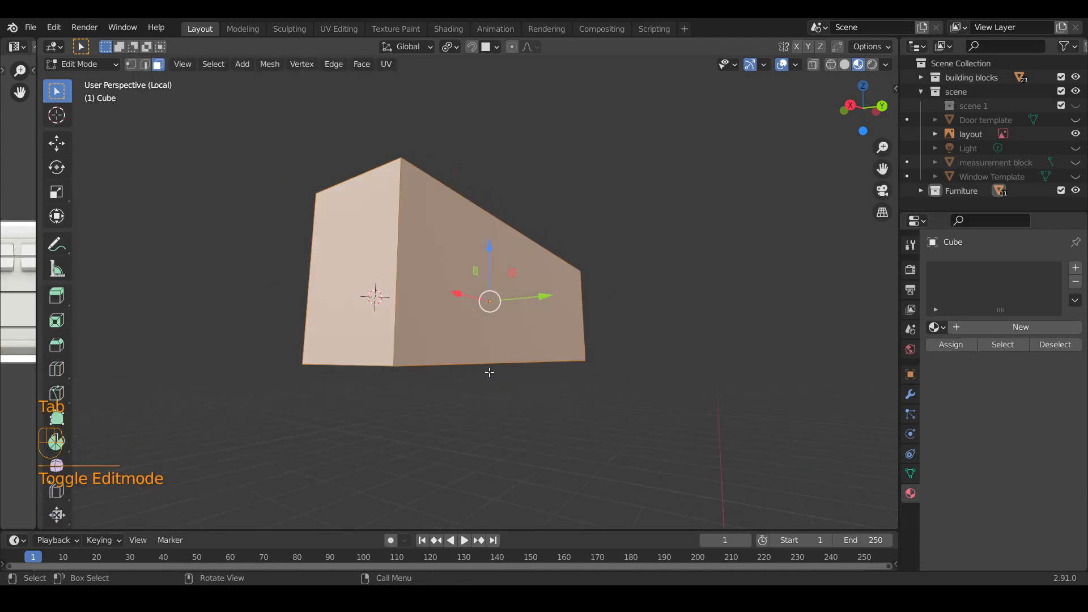
pyautogui.moveTo(492, 379); pyautogui.dragTo(493, 363, button='middle')
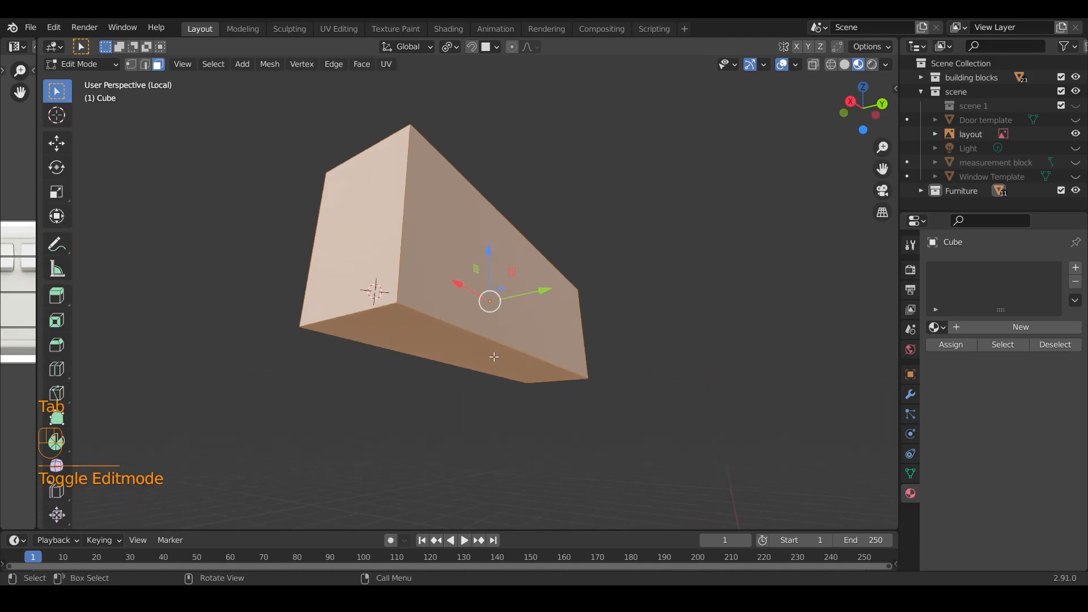
# Step: Bevel the box's long lower front edge with a 760 mm width and 2 segments
pyautogui.press('2')
pyautogui.press('1')
pyautogui.press('a')
pyautogui.press('a')
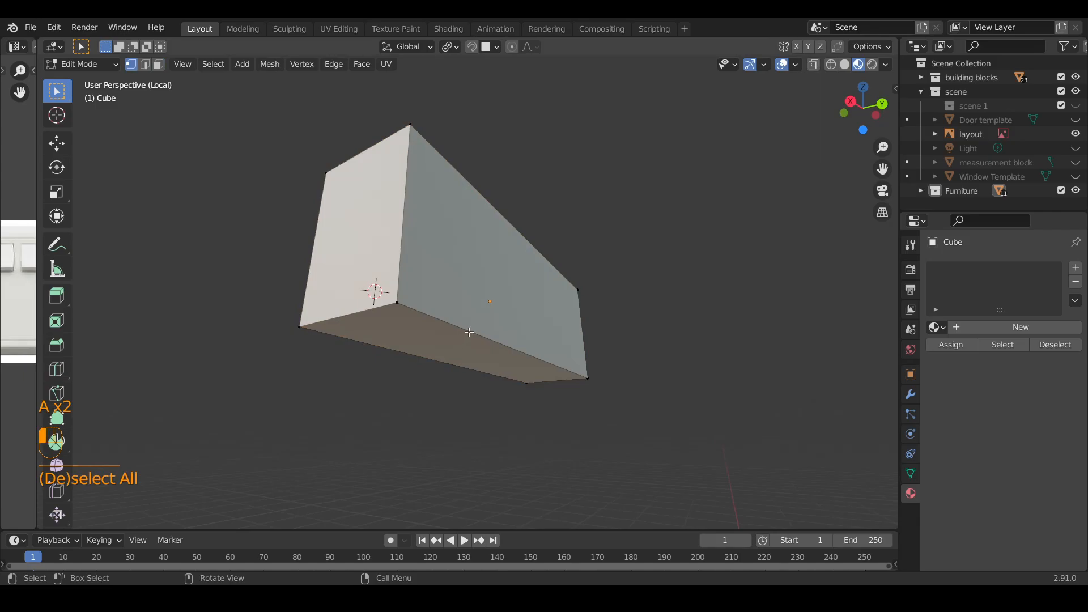
pyautogui.keyDown('alt'); pyautogui.click(440, 321); pyautogui.keyUp('alt')
pyautogui.click(478, 336)
pyautogui.moveTo(477, 336); pyautogui.dragTo(515, 319, button='middle')
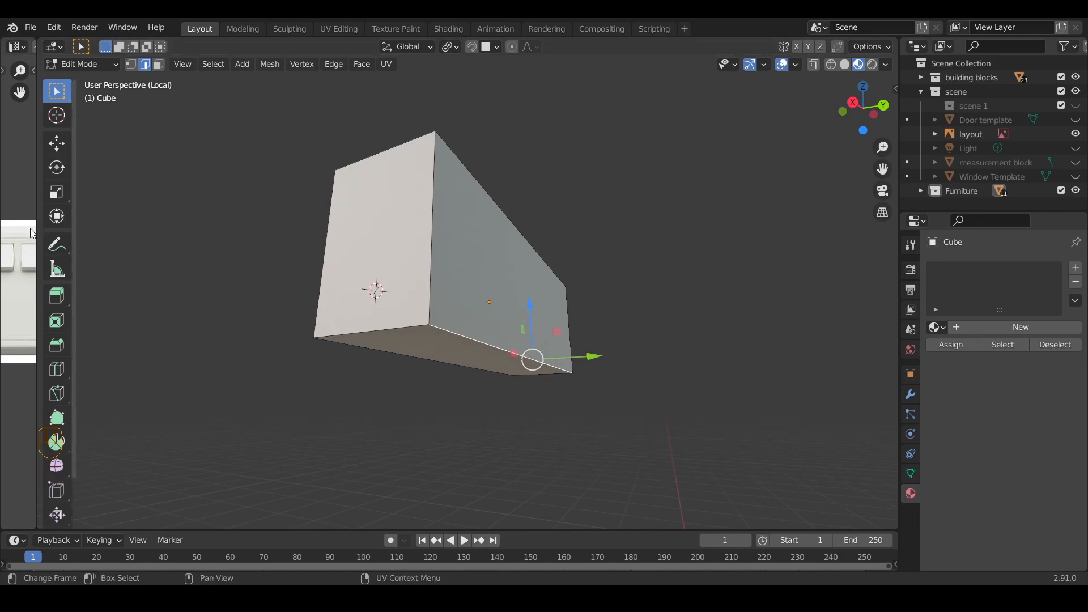
pyautogui.moveTo(36, 232); pyautogui.dragTo(81, 232)
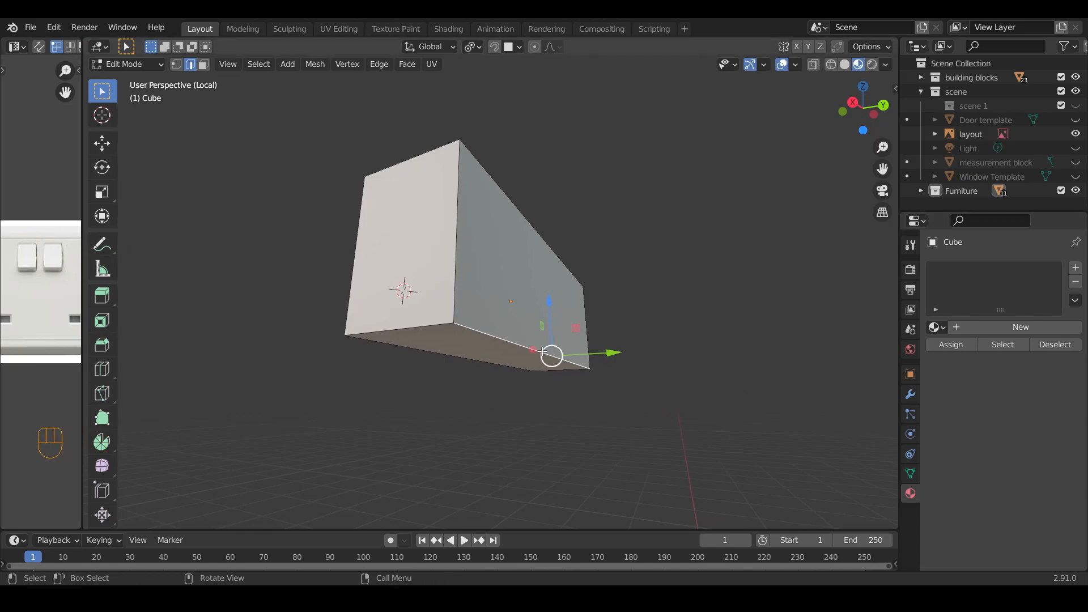
pyautogui.hotkey('ctrl', 'b')
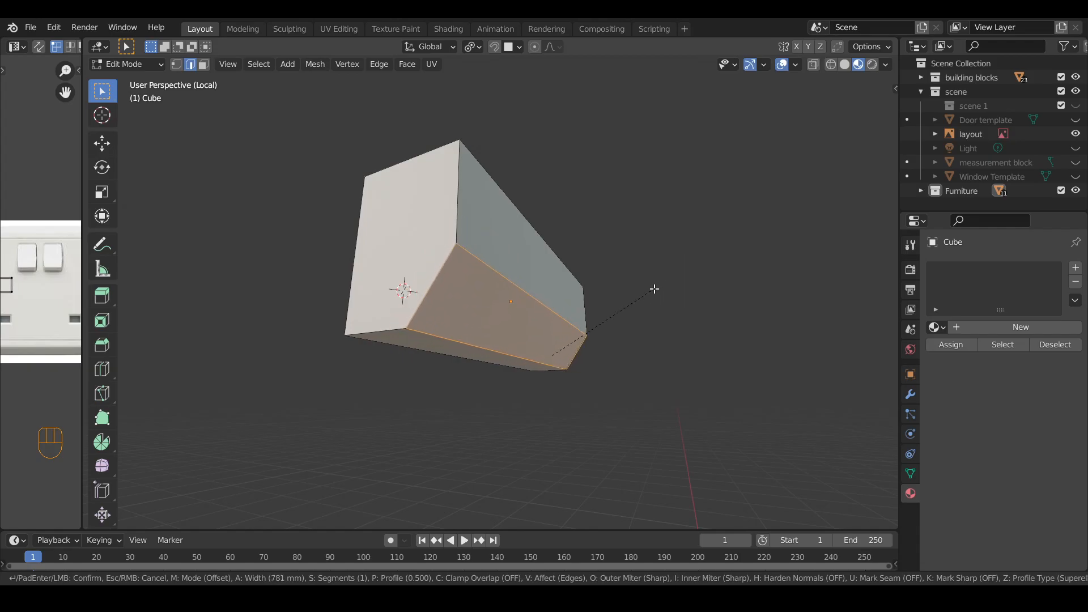
pyautogui.scroll(3, 654, 289)
pyautogui.scroll(-1, 654, 290)
pyautogui.scroll(1, 654, 290)
pyautogui.scroll(1, 654, 290)
pyautogui.scroll(-2, 655, 290)
pyautogui.scroll(1, 654, 290)
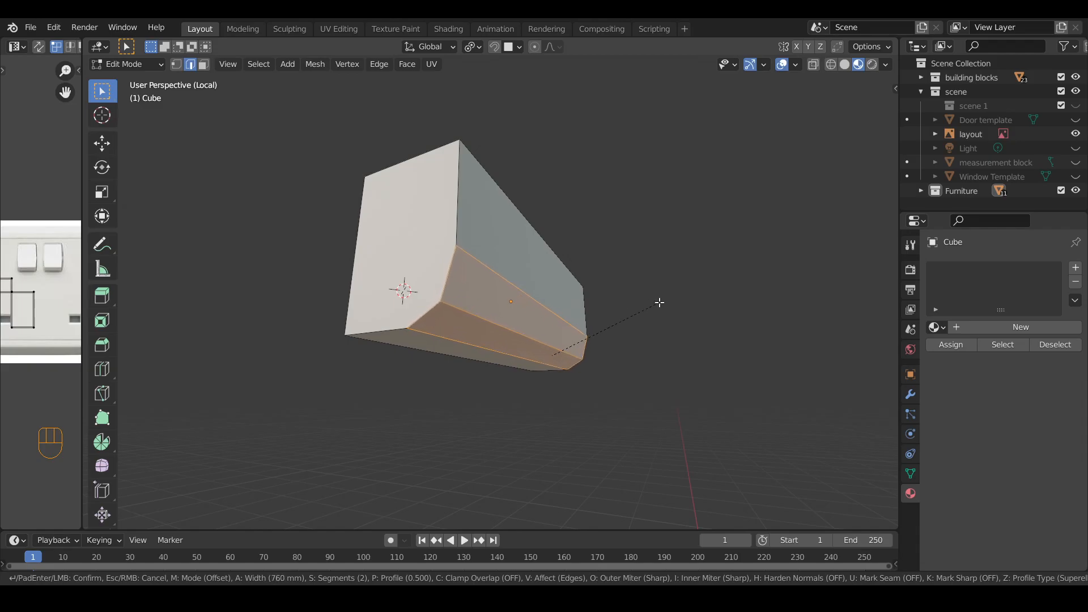
pyautogui.click(659, 302)
# Step: Inset the upper bevelled face by about 0.09 and extrude it about 45 mm into the box
pyautogui.moveTo(619, 333); pyautogui.dragTo(527, 337, button='middle')
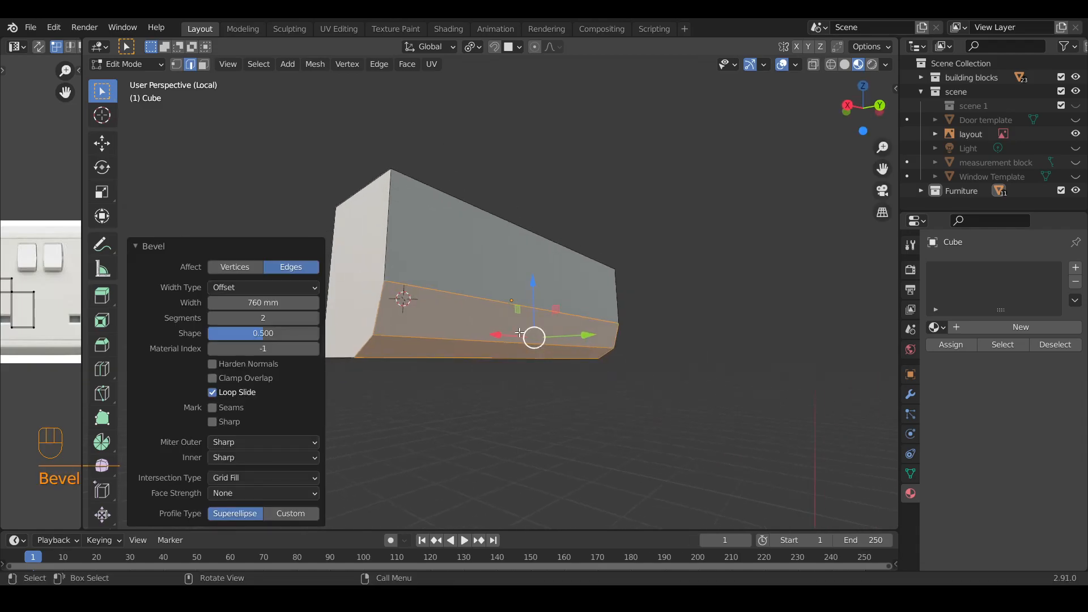
pyautogui.press('3')
pyautogui.press('i')
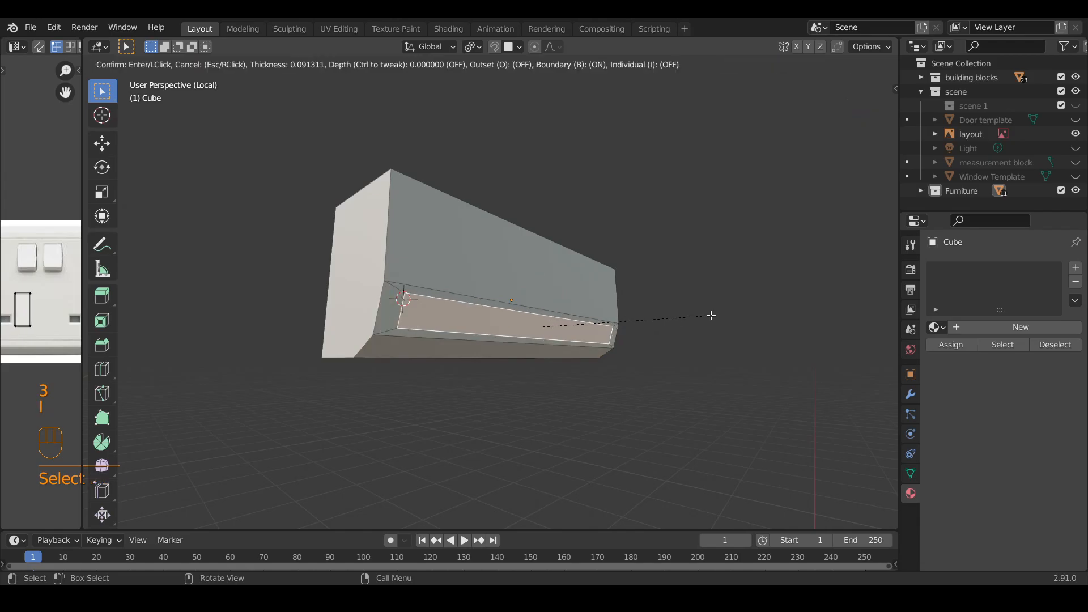
pyautogui.click(710, 314)
pyautogui.press('e')
pyautogui.click(698, 307)
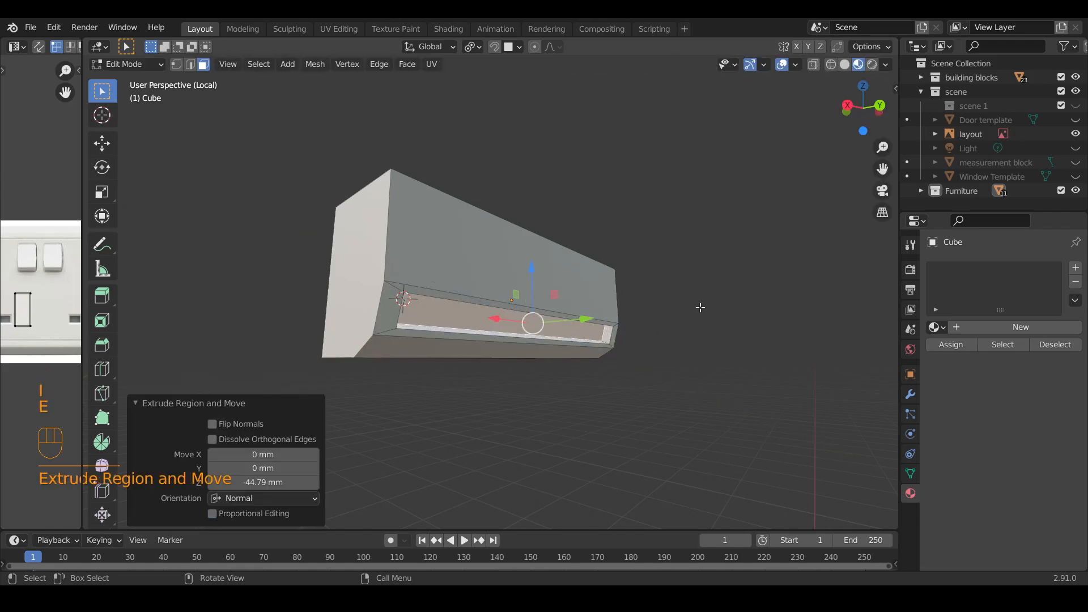
# Step: Inset the recessed face, narrowed by 0.572 along Z, and extrude it about 57 mm deeper into the box
pyautogui.press('i')
pyautogui.click(687, 306)
pyautogui.press('s')
pyautogui.press('z')
pyautogui.click(622, 318)
pyautogui.press('e')
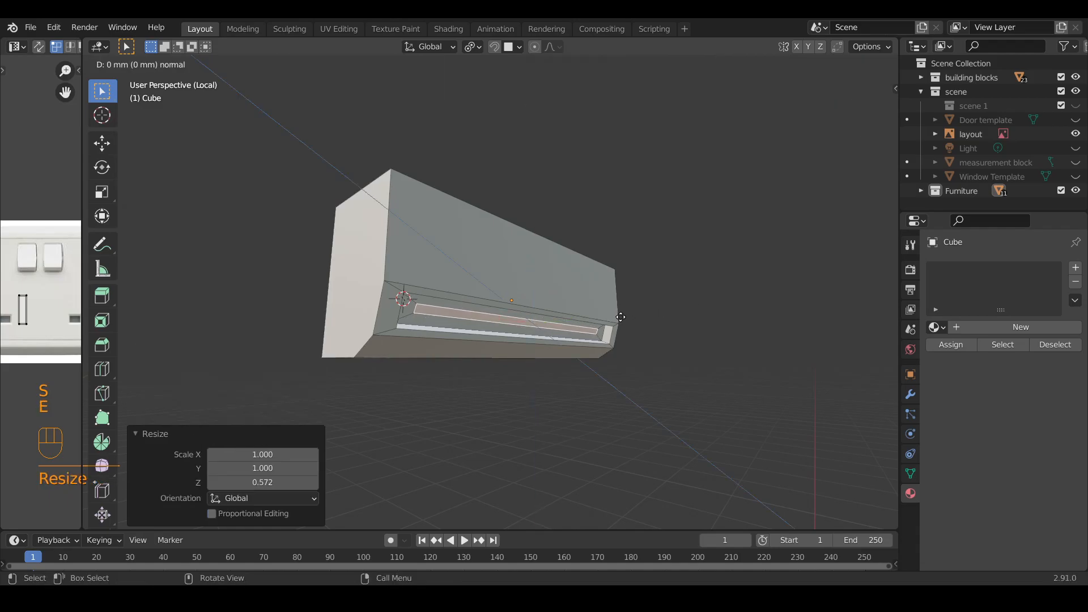
pyautogui.click(614, 328)
# Step: Add a centred lengthwise loop cut through the top face of the box
pyautogui.moveTo(614, 328); pyautogui.dragTo(506, 313, button='middle')
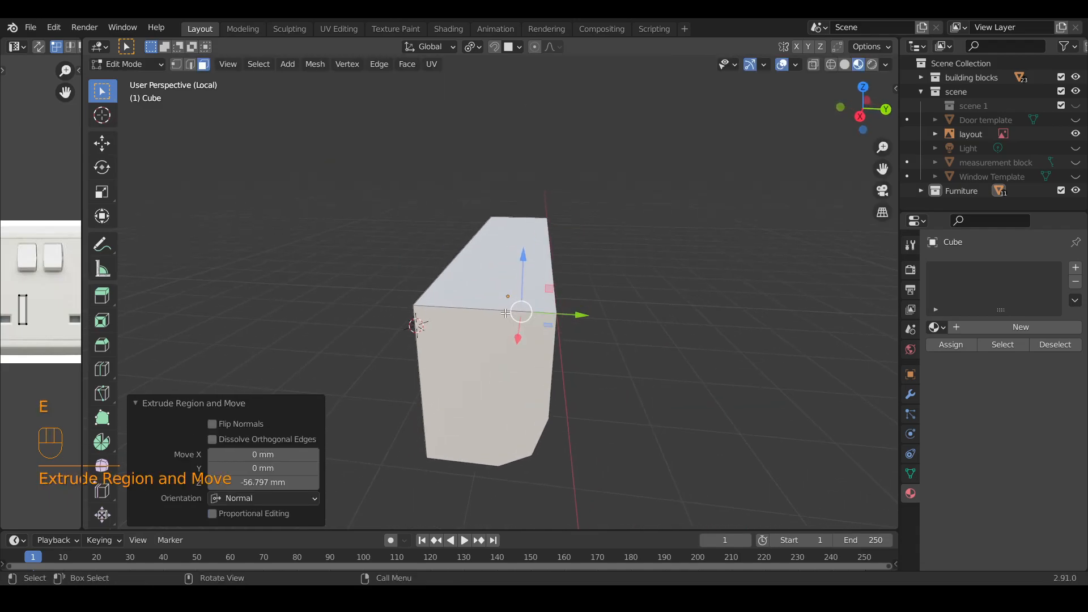
pyautogui.click(485, 265)
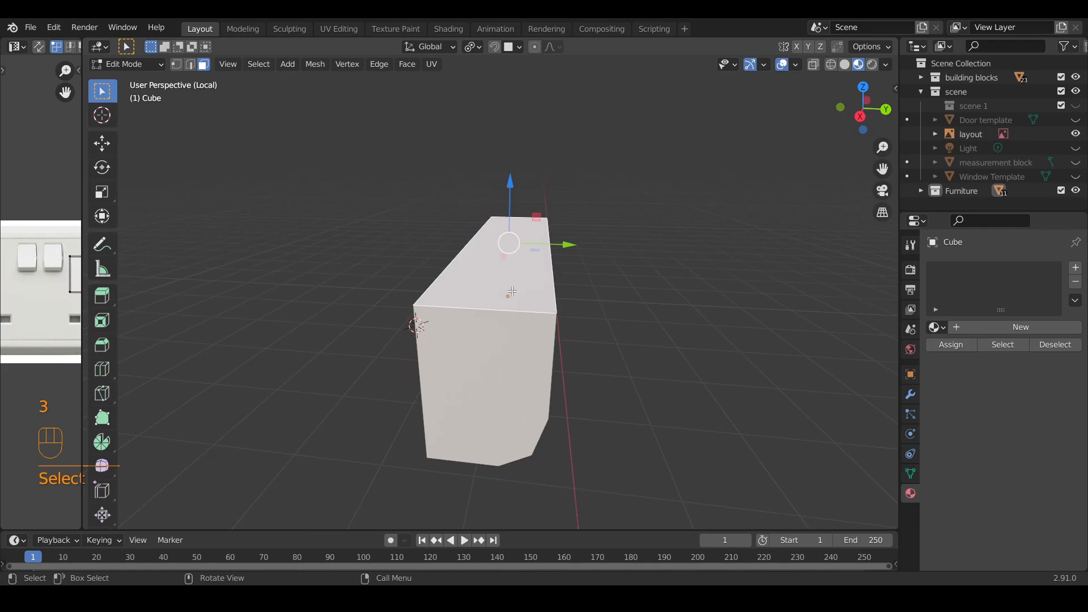
pyautogui.hotkey('ctrl', 'r')
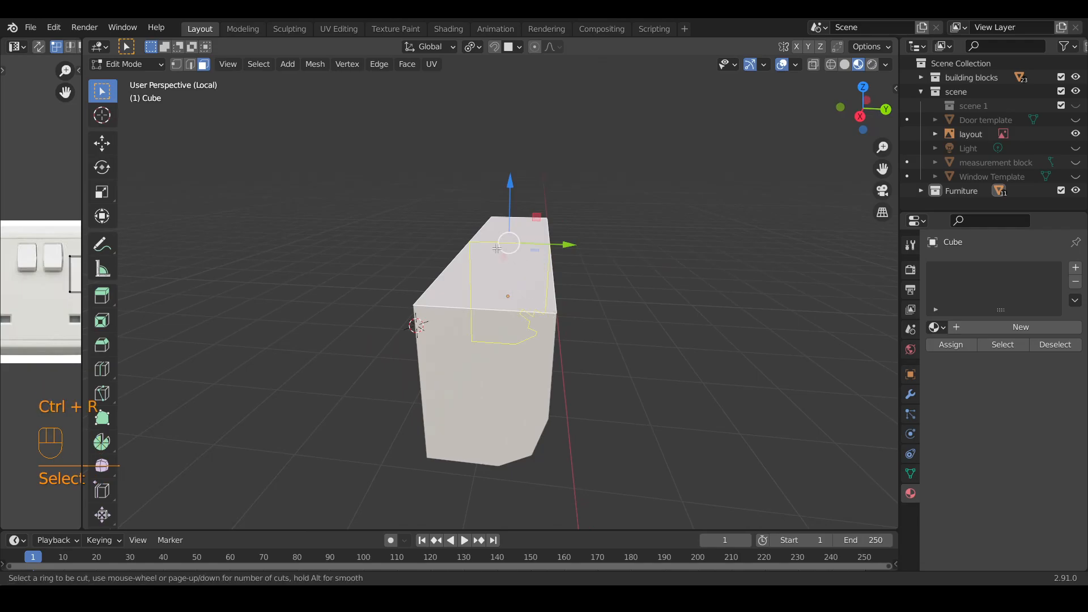
pyautogui.click(489, 297)
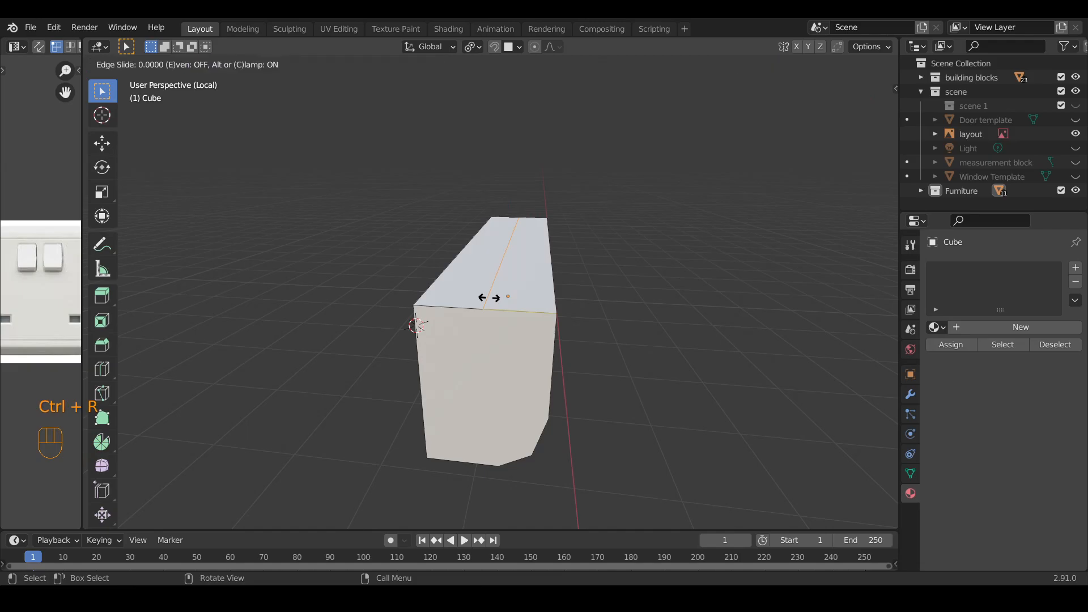
pyautogui.click(489, 298)
# Step: Raise the top's middle edge about 65 mm along Z and bevel it with 2 segments
pyautogui.click(497, 273)
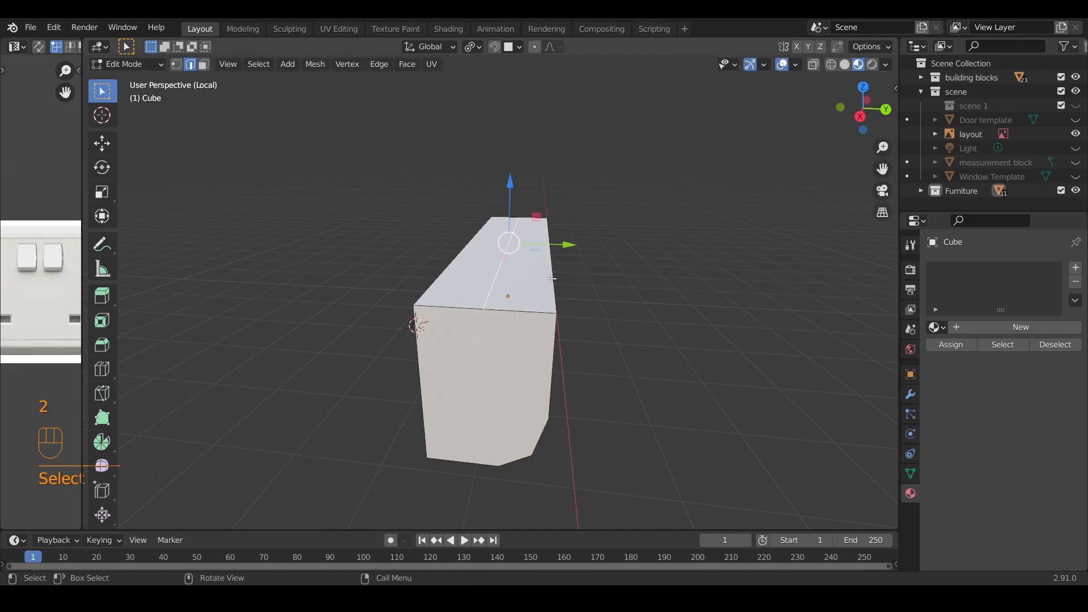
pyautogui.press('g')
pyautogui.press('z')
pyautogui.click(557, 258)
pyautogui.hotkey('ctrl', 'b')
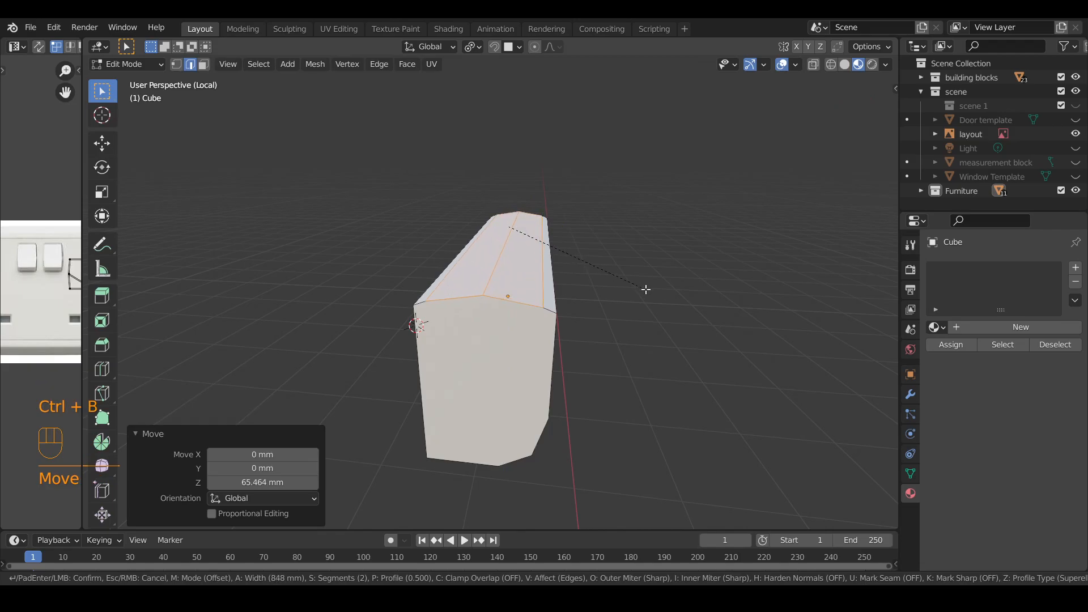
# Step: Return to Object Mode and the full scene, and nudge the wall unit against the wall, about -86 mm along Y
pyautogui.press('Tab')
pyautogui.press('/')
pyautogui.moveTo(618, 318); pyautogui.dragTo(637, 352, button='middle')
pyautogui.scroll(2, 559, 349)
pyautogui.scroll(-6, 593, 356)
pyautogui.moveTo(477, 236); pyautogui.dragTo(472, 238)
pyautogui.moveTo(533, 295); pyautogui.dragTo(525, 294)
pyautogui.moveTo(514, 362); pyautogui.dragTo(565, 359, button='middle')
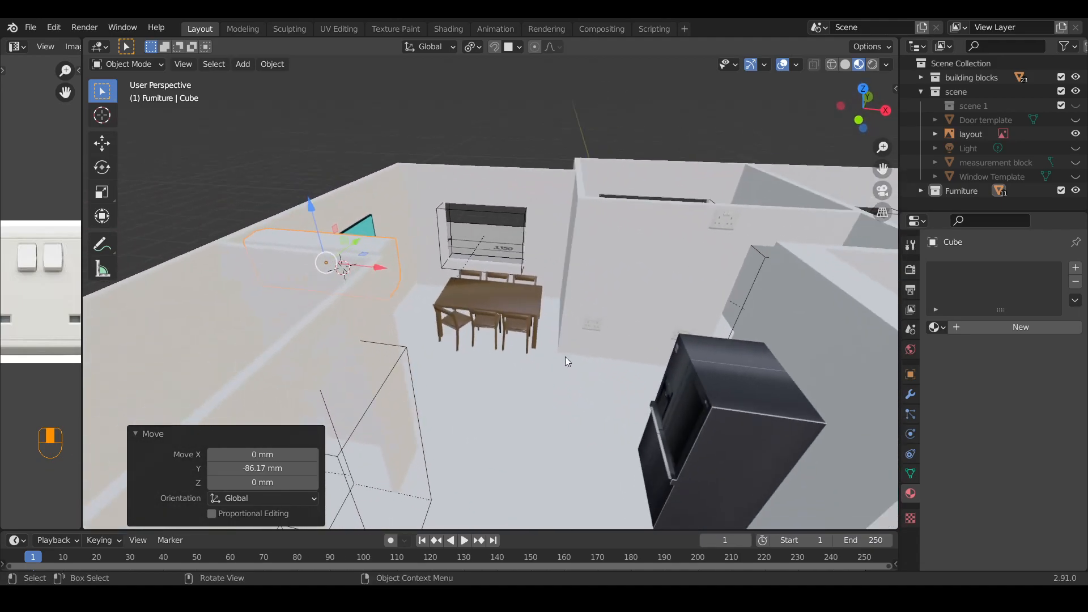
# Step: Add a 2000 mm plane on the floor beside the dining table and raise it straight up to ceiling height
pyautogui.click(536, 396)
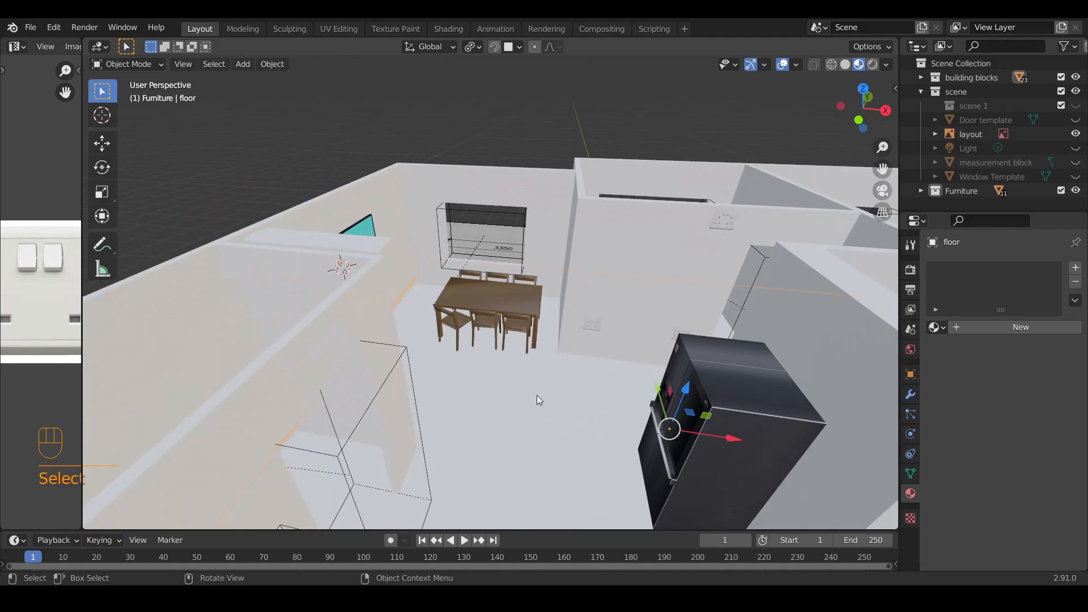
pyautogui.hotkey('shift', 'a')
pyautogui.moveTo(512, 299)
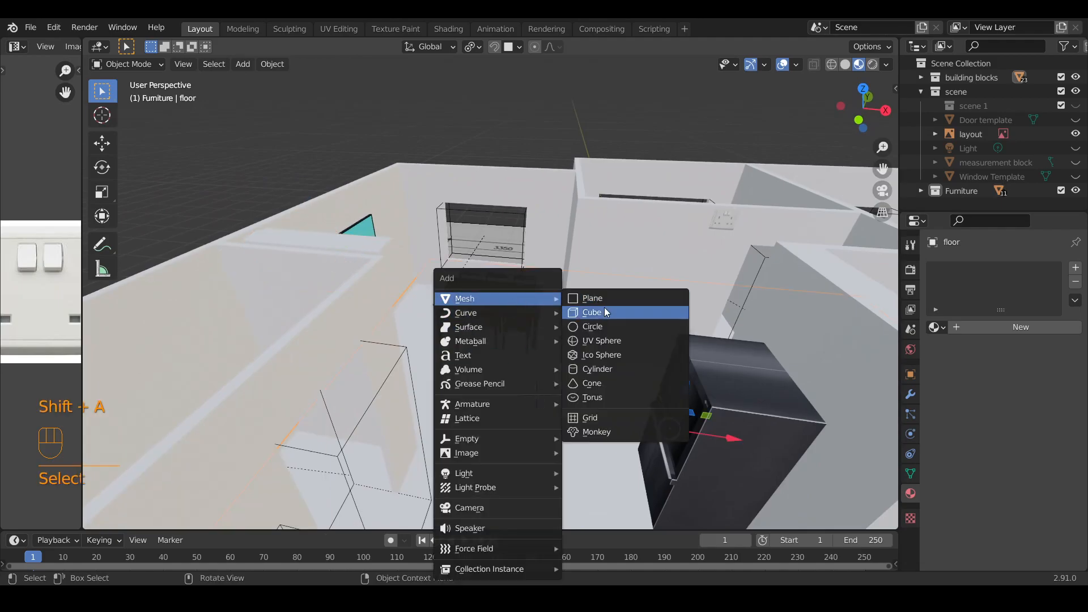
pyautogui.click(607, 293)
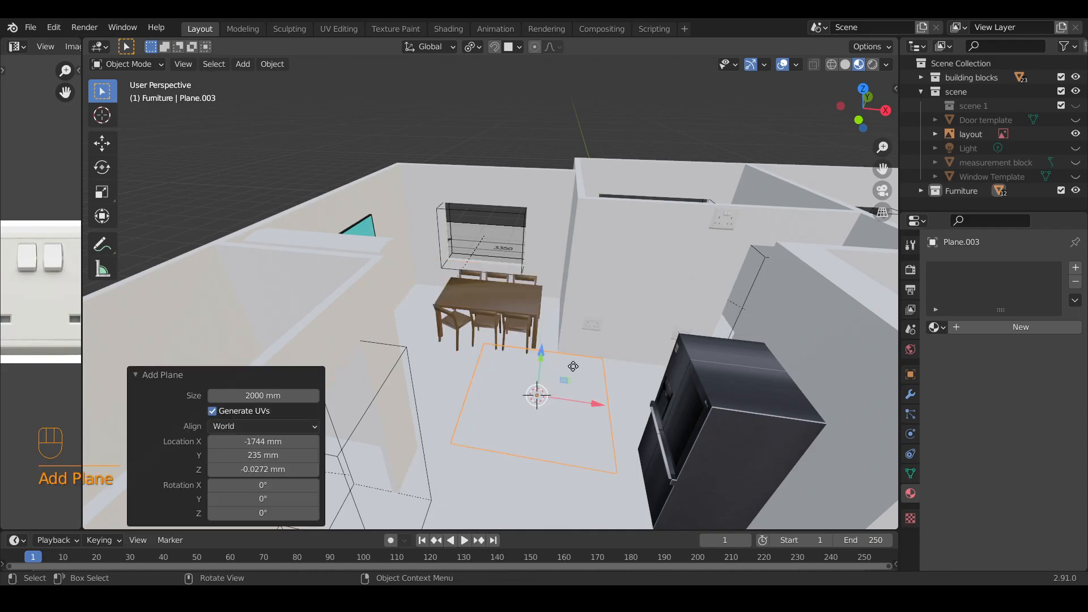
pyautogui.press('g')
pyautogui.click(573, 167)
# Step: Isolate the plane in local view and enter Edit Mode with face selection
pyautogui.press('/')
pyautogui.moveTo(433, 279); pyautogui.dragTo(470, 266, button='middle')
pyautogui.scroll(-2, 458, 311)
pyautogui.moveTo(465, 307); pyautogui.dragTo(521, 291, button='middle')
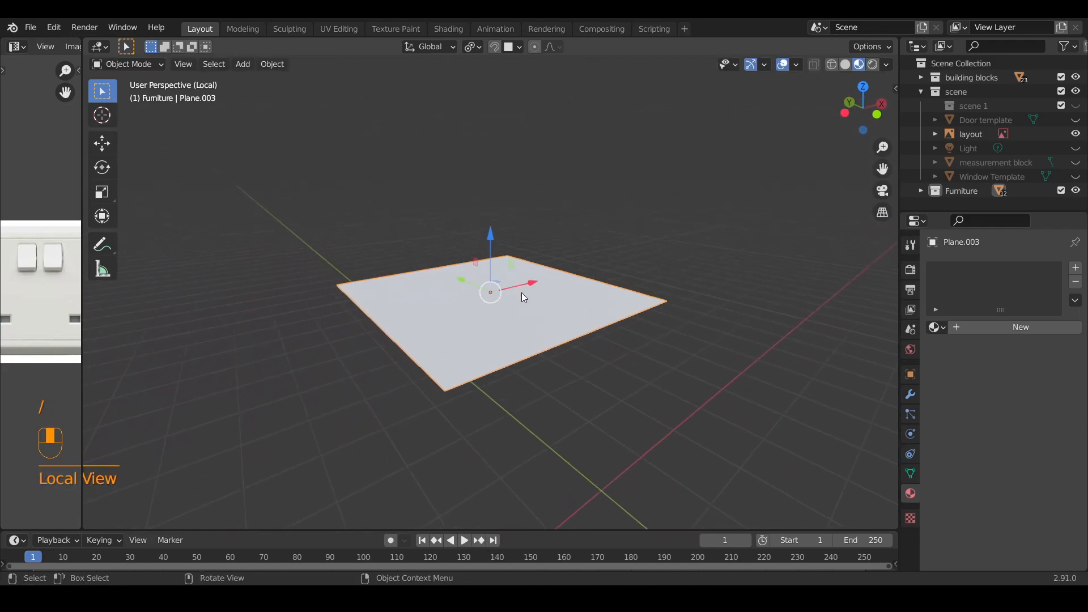
pyautogui.press('Tab')
pyautogui.moveTo(527, 372); pyautogui.dragTo(528, 335, button='middle')
pyautogui.press('3')
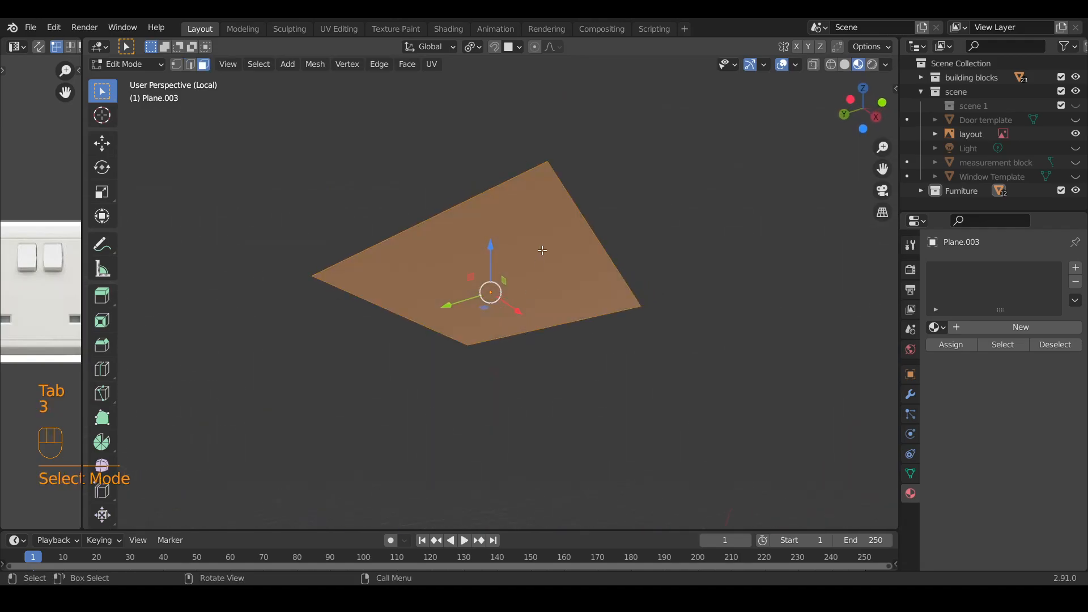
# Step: Extrude the plane's face about 66 mm downward to form a thin slab
pyautogui.click(539, 250)
pyautogui.moveTo(539, 250); pyautogui.dragTo(561, 323, button='middle')
pyautogui.press('r')
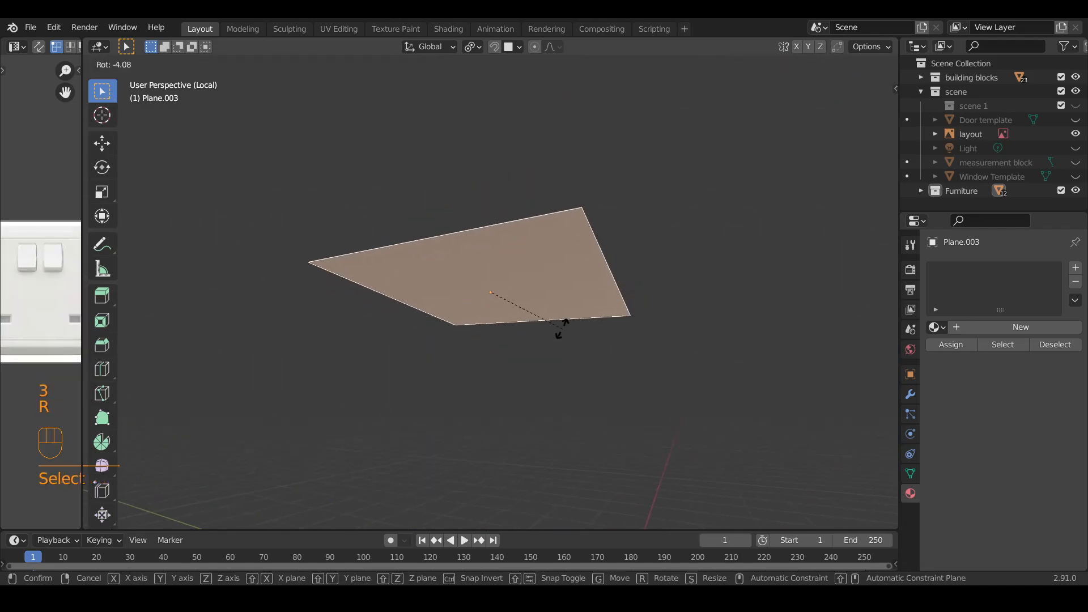
pyautogui.rightClick(560, 312)
pyautogui.press('e')
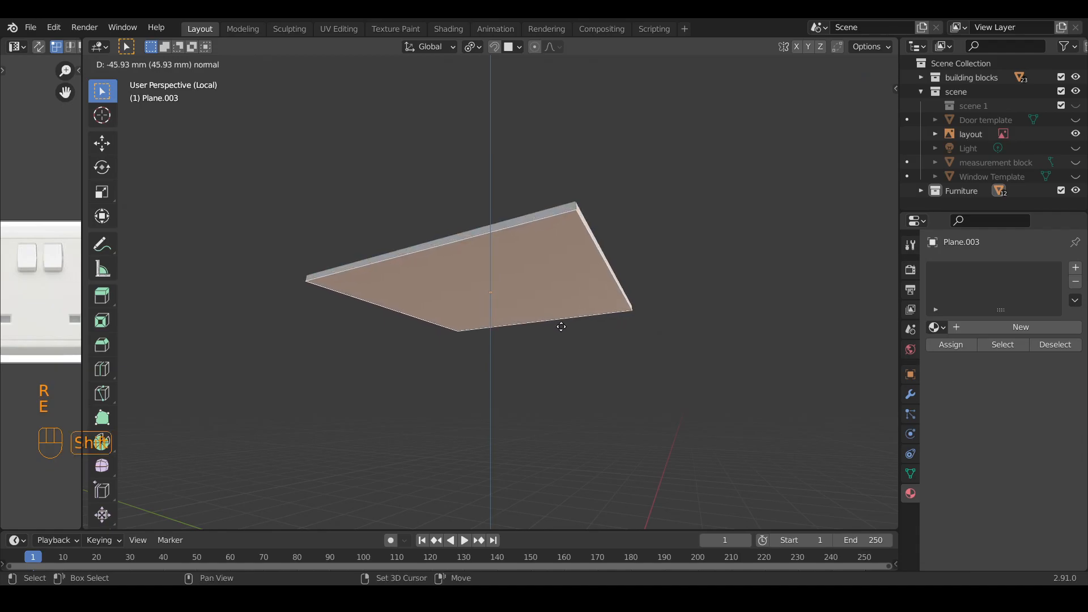
pyautogui.click(561, 347)
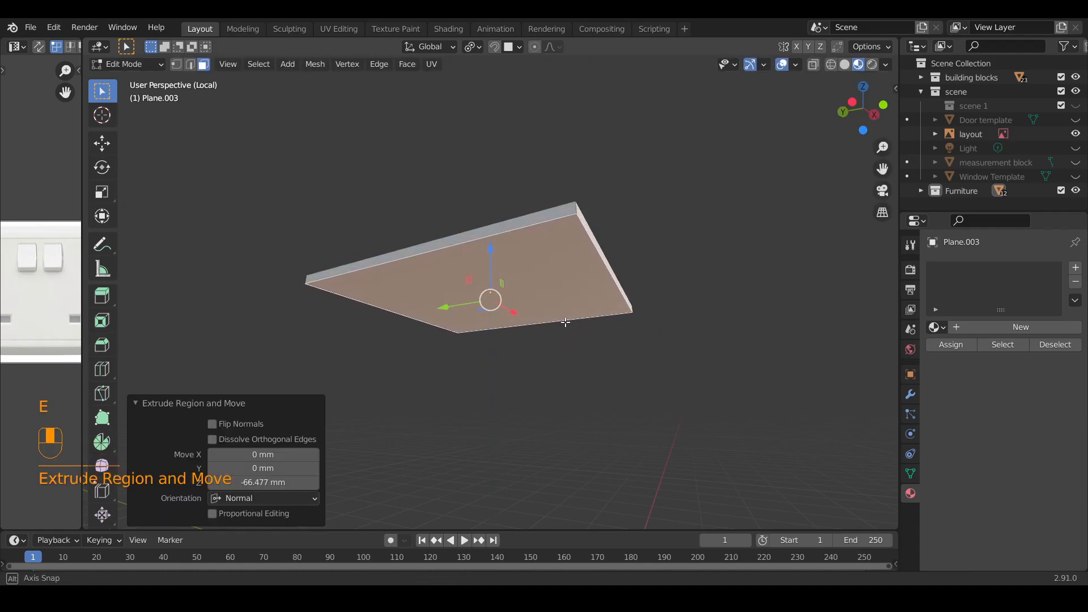
pyautogui.click(862, 131)
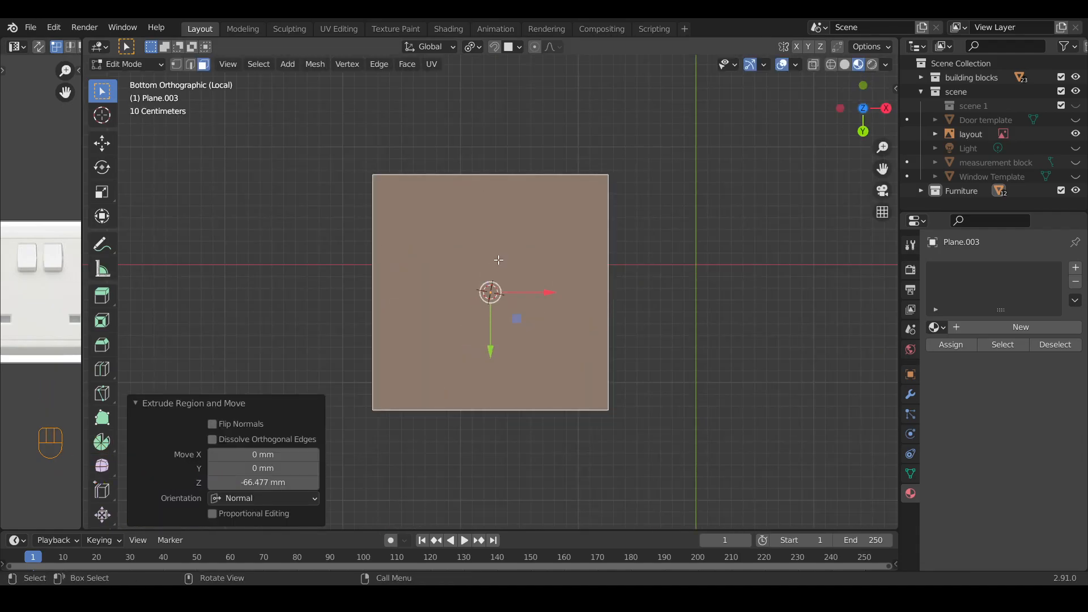
# Step: Duplicate the slab's bottom face in place and scale the copy down to a small square
pyautogui.press('a')
pyautogui.press('a')
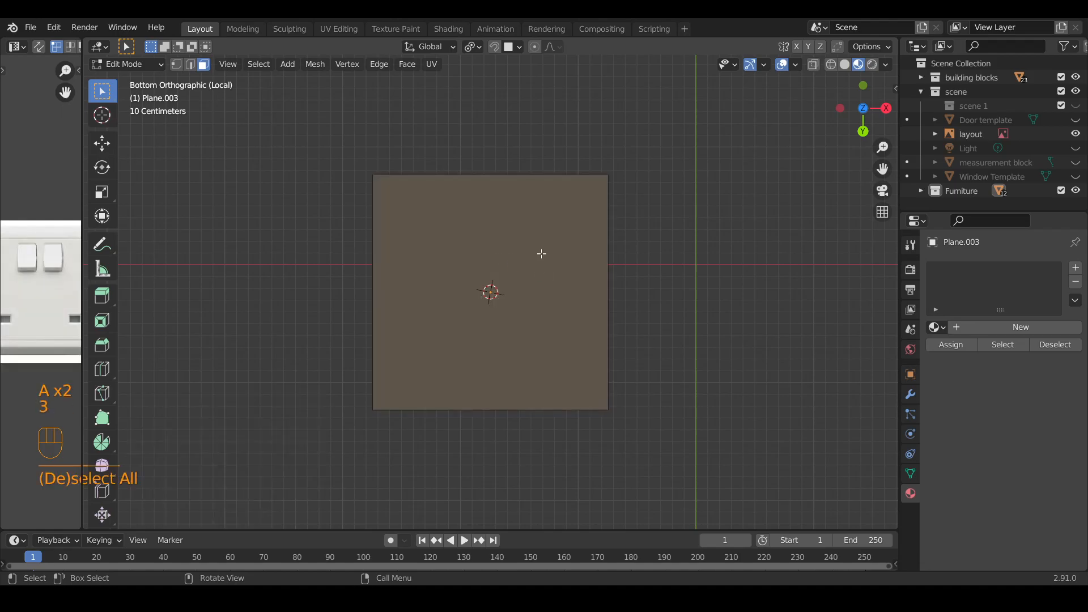
pyautogui.click(515, 300)
pyautogui.hotkey('shift', 'd')
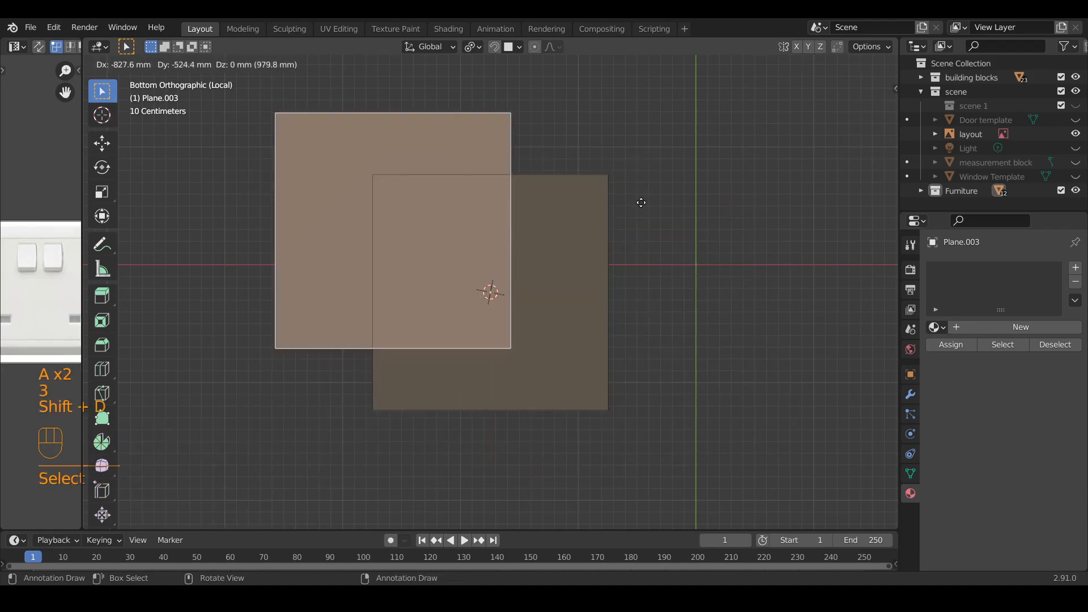
pyautogui.rightClick(632, 197)
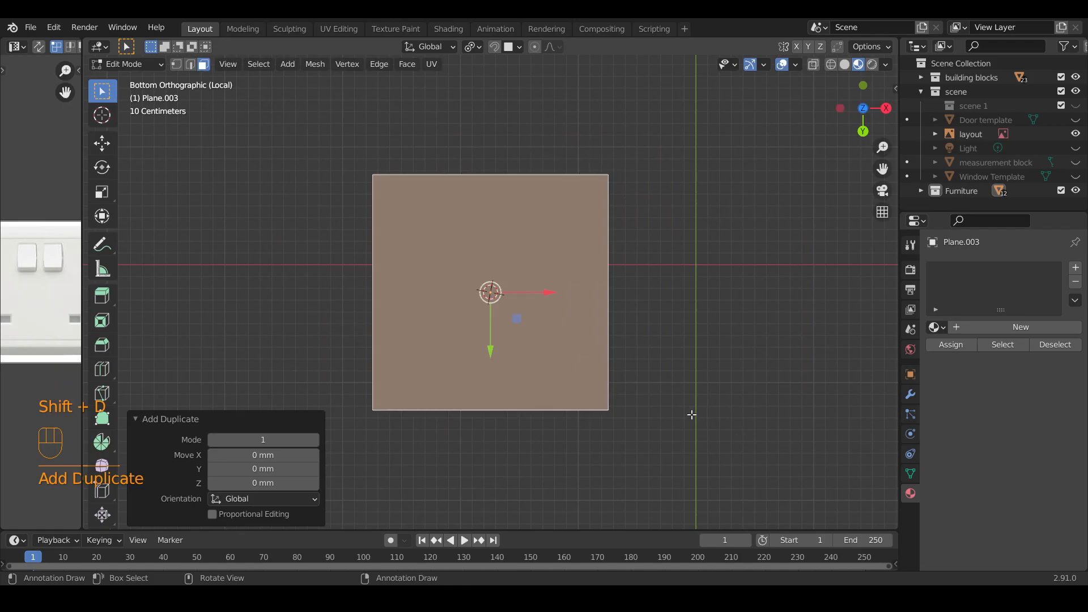
pyautogui.press('s')
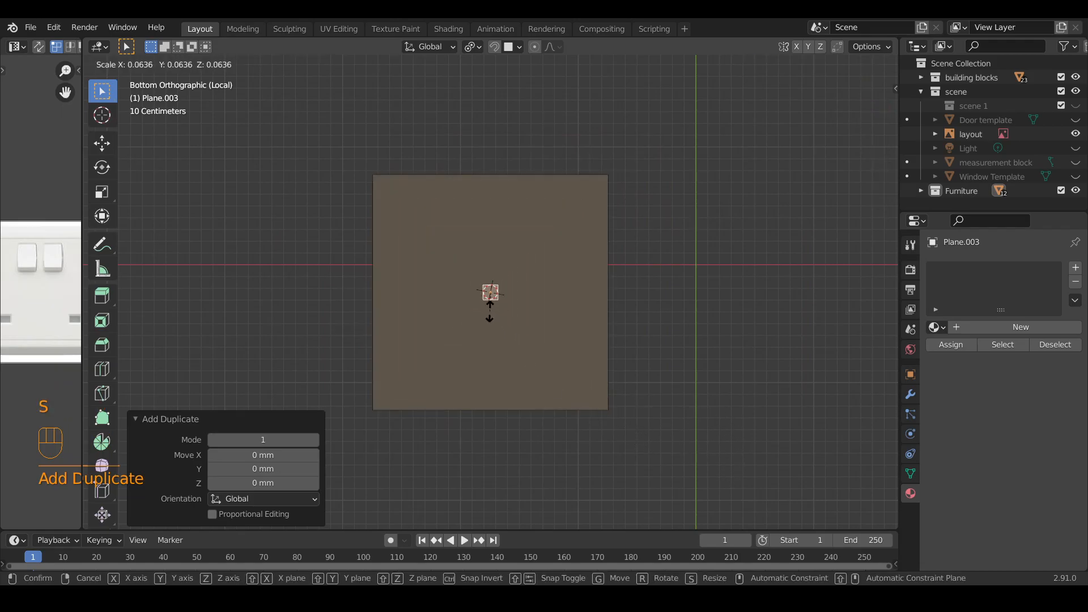
pyautogui.click(487, 298)
# Step: Move the small square face near the slab's -X, -Y corner and scale it up by about 1.846
pyautogui.press('g')
pyautogui.click(396, 218)
pyautogui.press('s')
pyautogui.click(411, 236)
# Step: Extrude the corner square about 1170 mm downward to form a table leg
pyautogui.moveTo(434, 241); pyautogui.dragTo(456, 338, button='middle')
pyautogui.scroll(-3, 459, 337)
pyautogui.press('e')
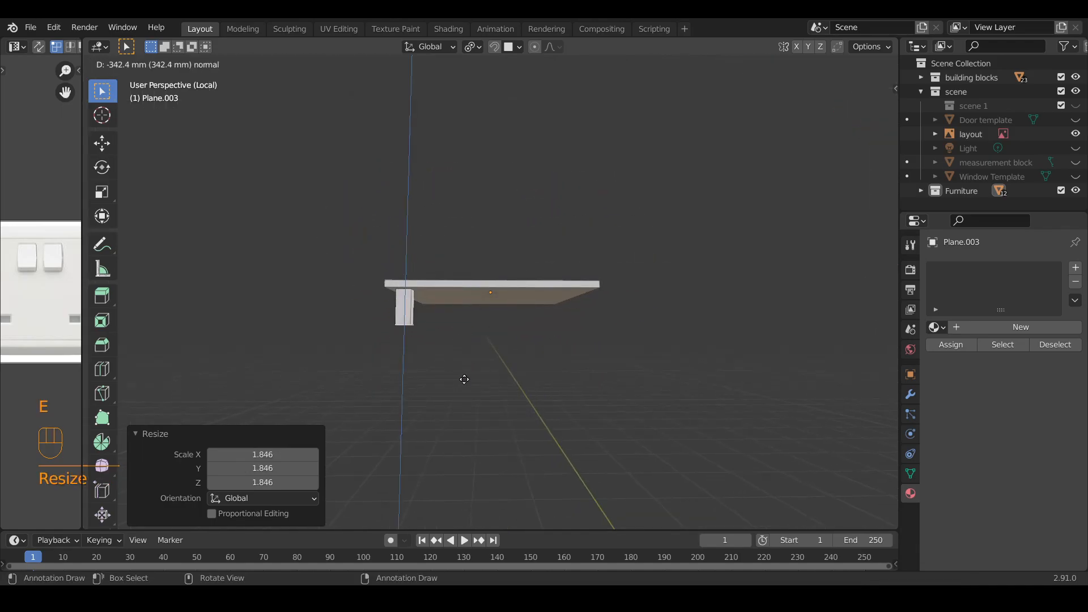
pyautogui.click(482, 458)
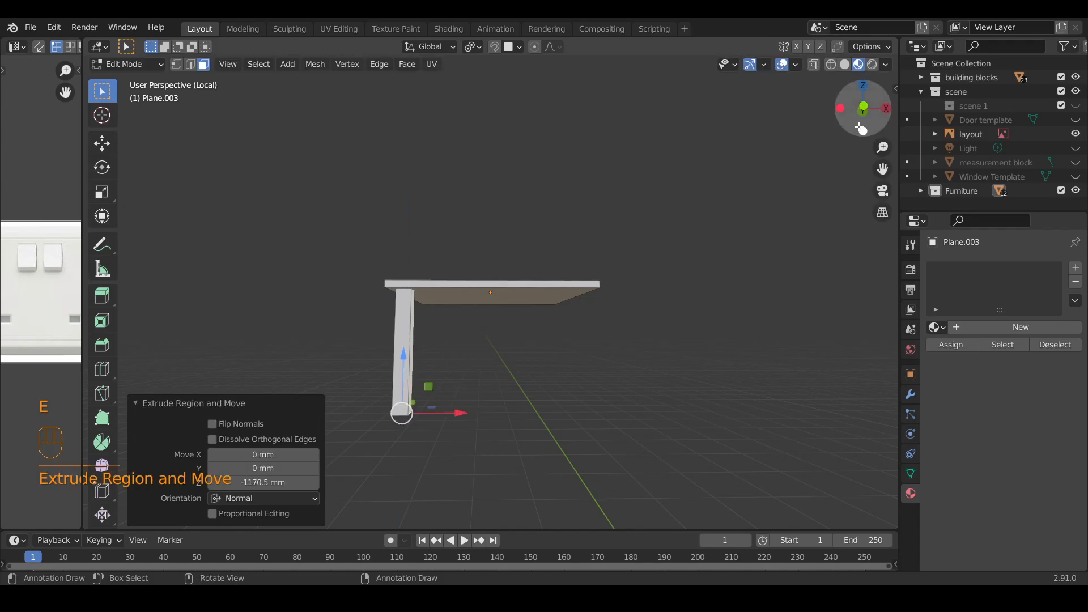
# Step: Select the whole leg and duplicate it about 1704 mm along X to the adjacent corner
pyautogui.click(863, 131)
pyautogui.moveTo(500, 256); pyautogui.dragTo(409, 309, button='middle')
pyautogui.press('l')
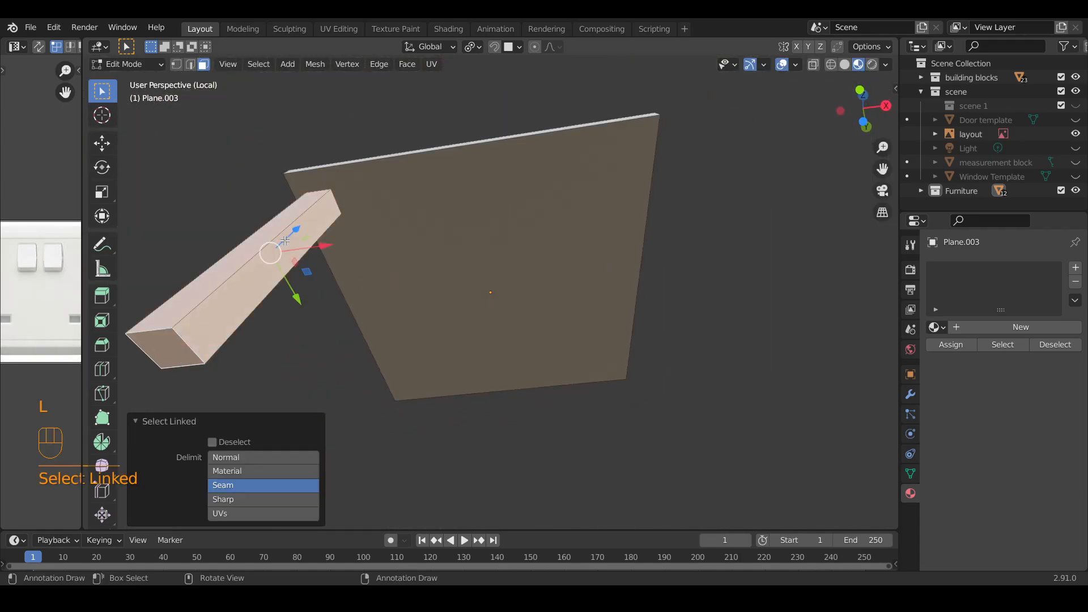
pyautogui.click(863, 120)
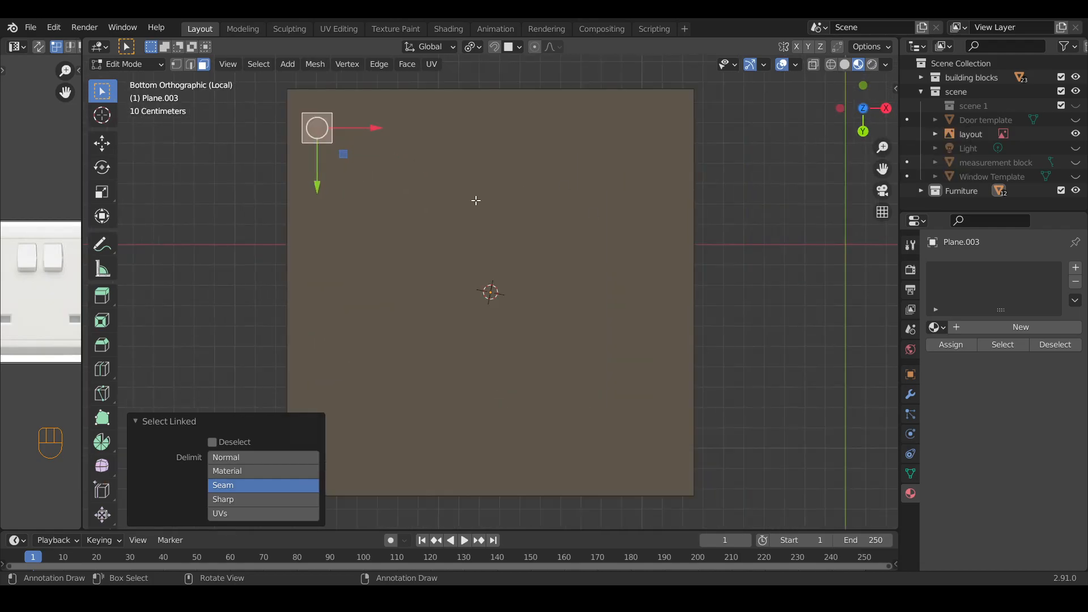
pyautogui.hotkey('shift', 'd')
pyautogui.press('x')
pyautogui.click(784, 206)
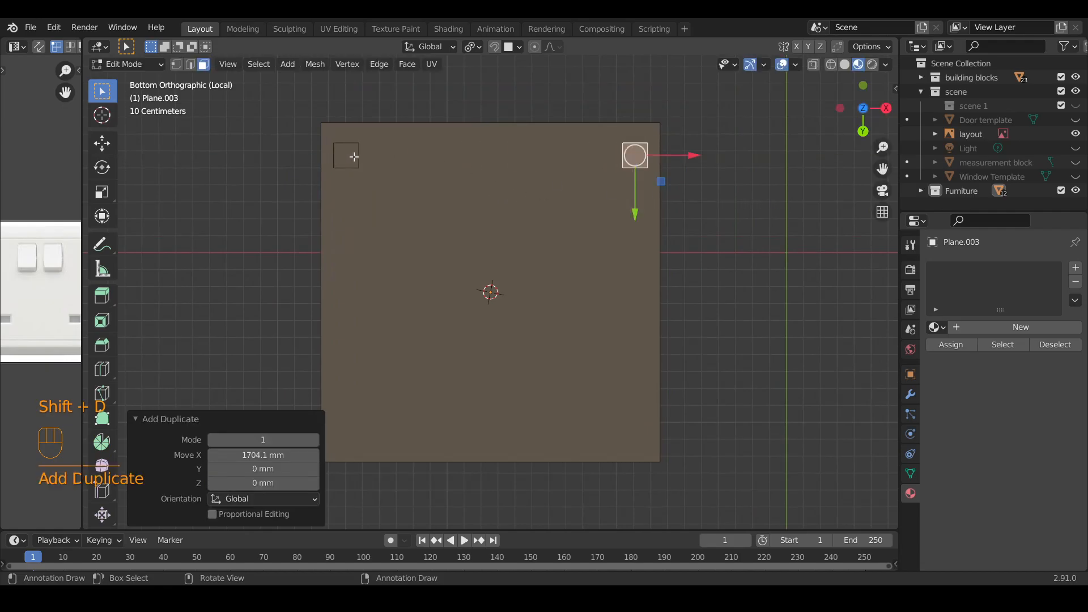
# Step: Select both legs and duplicate them to the two corners on the opposite side of the slab
pyautogui.press('l')
pyautogui.hotkey('shift', 'd')
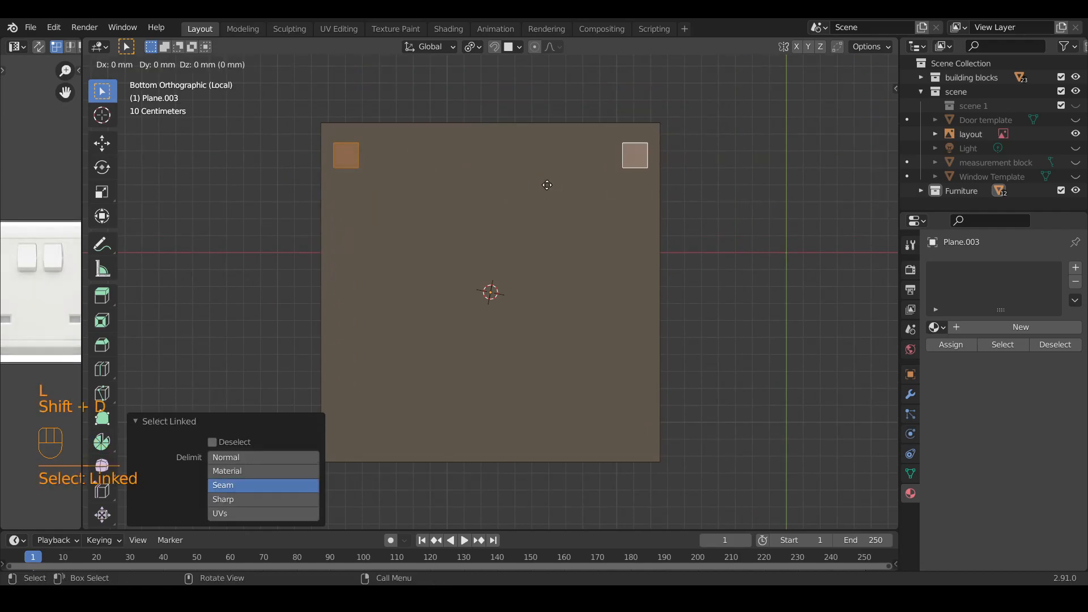
pyautogui.click(543, 453)
pyautogui.moveTo(543, 453); pyautogui.dragTo(578, 386, button='middle')
# Step: Return to Object Mode and assign the existing Material.001 to the four-legged table
pyautogui.press('Tab')
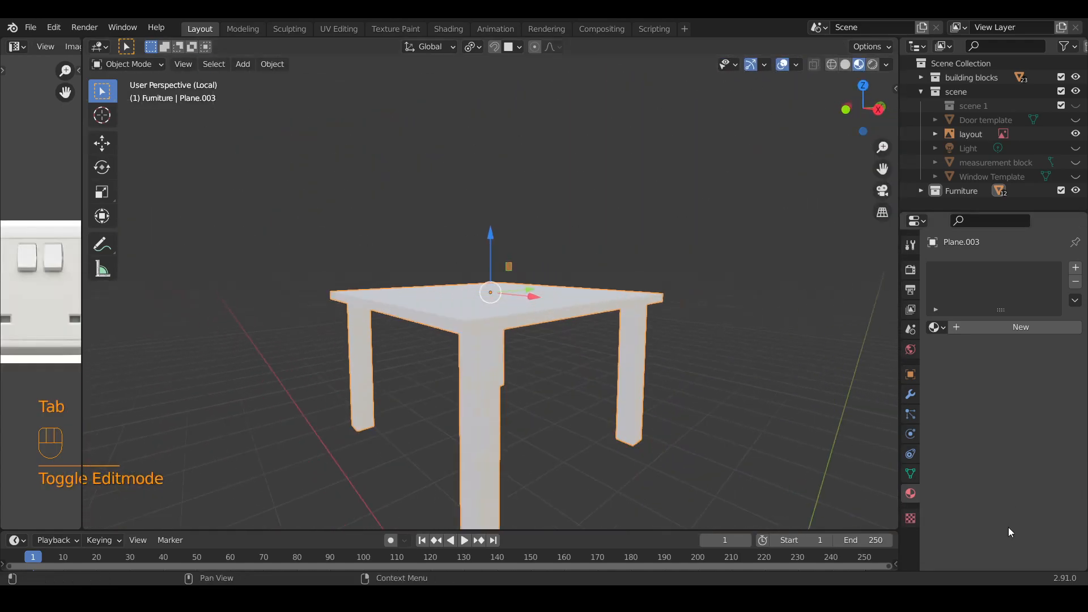
pyautogui.click(940, 327)
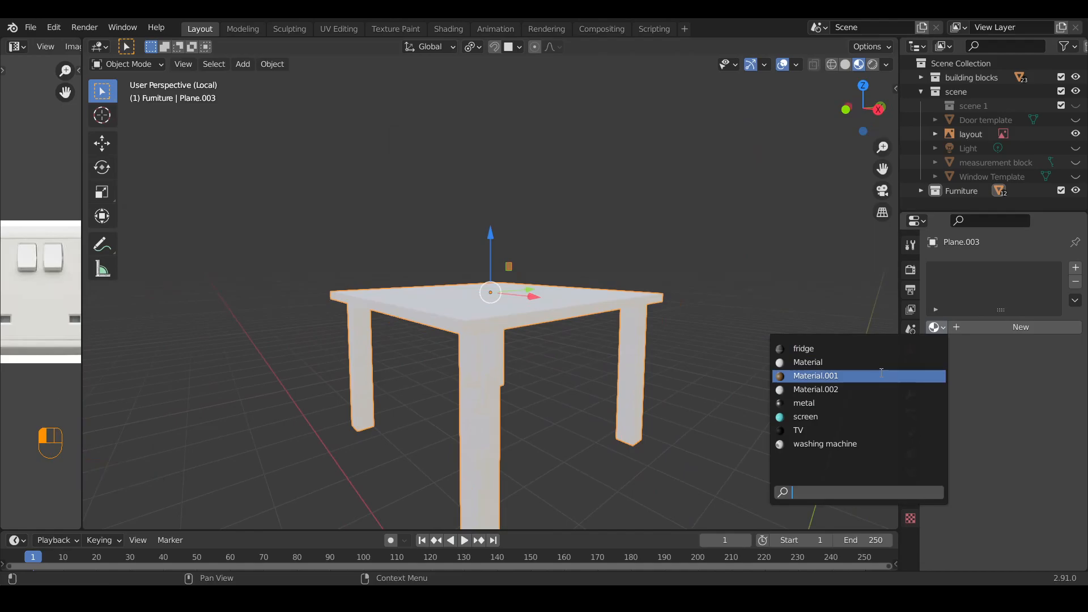
pyautogui.click(816, 376)
# Step: Scale the four-legged table's height along Z to about 0.424
pyautogui.moveTo(723, 338); pyautogui.dragTo(667, 338, button='middle')
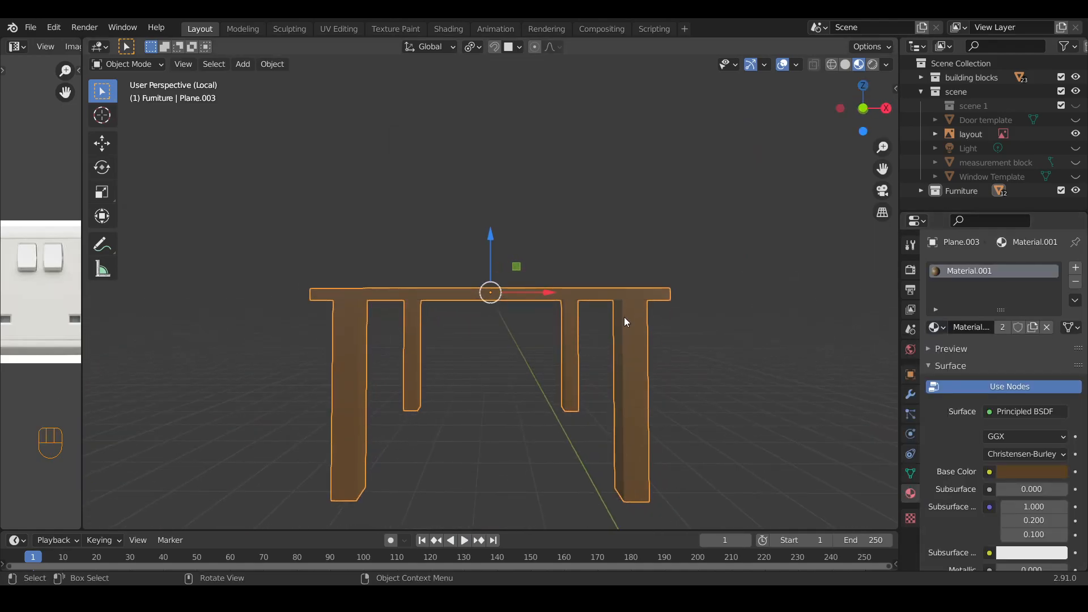
pyautogui.press('s')
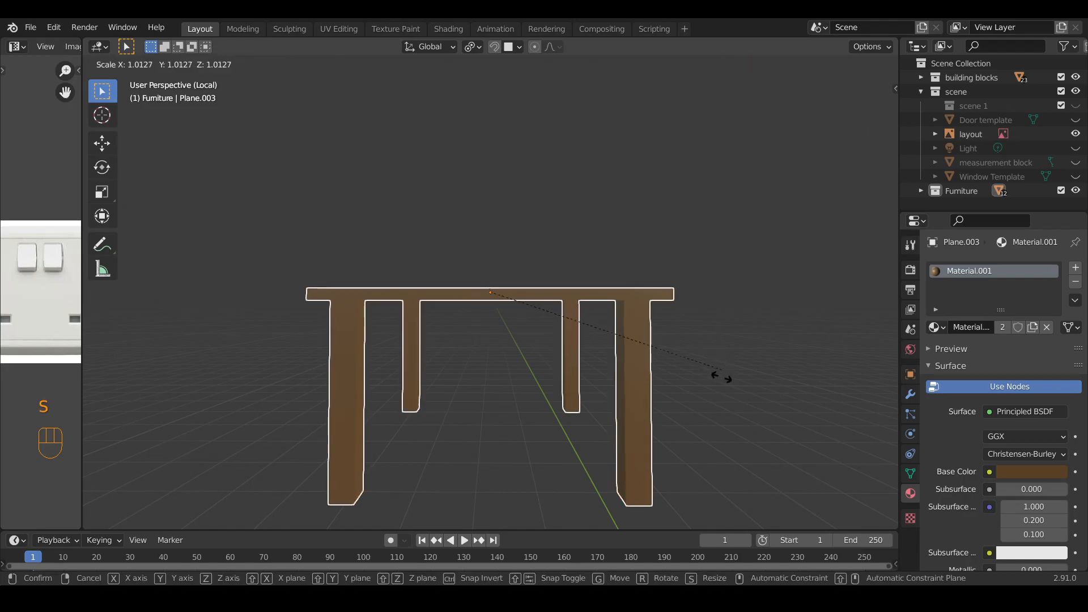
pyautogui.press('z')
pyautogui.click(583, 336)
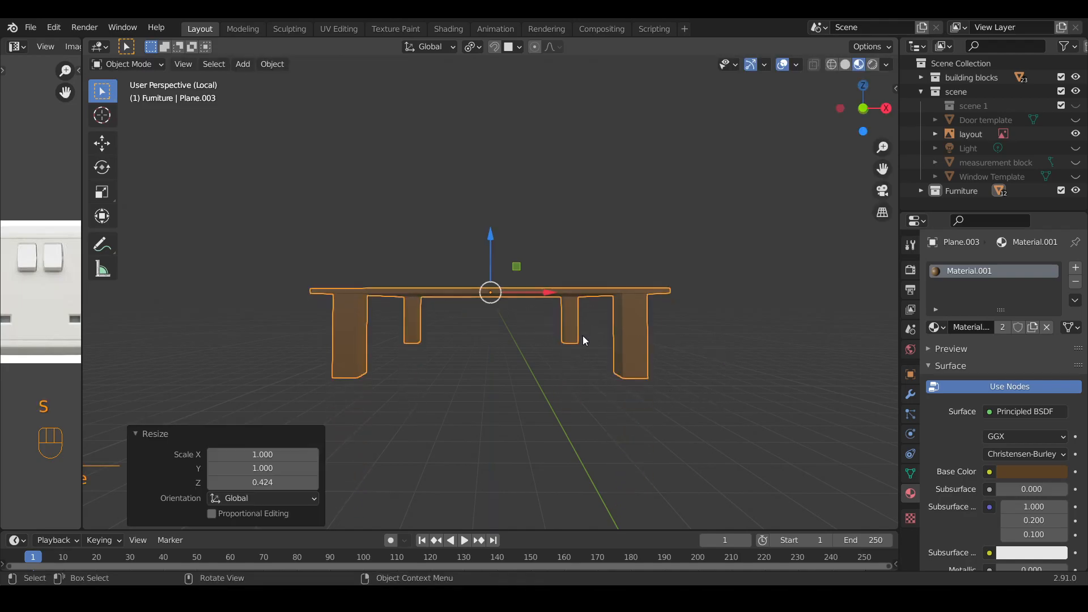
# Step: Stack two duplicates of the table above it, moved up about 532 mm and another 576 mm along Z
pyautogui.hotkey('shift', 'd')
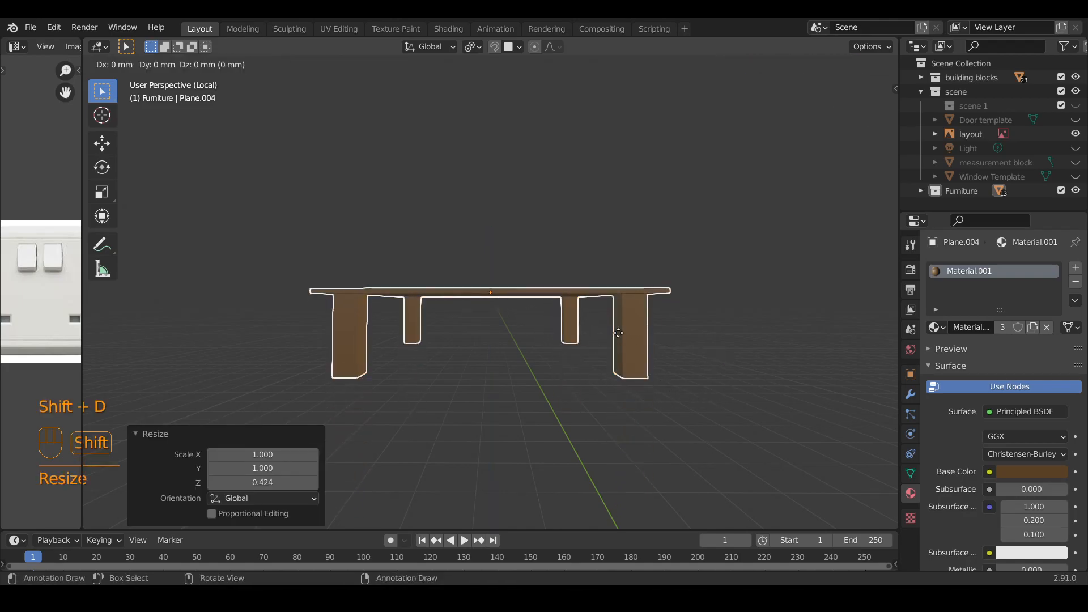
pyautogui.press('z')
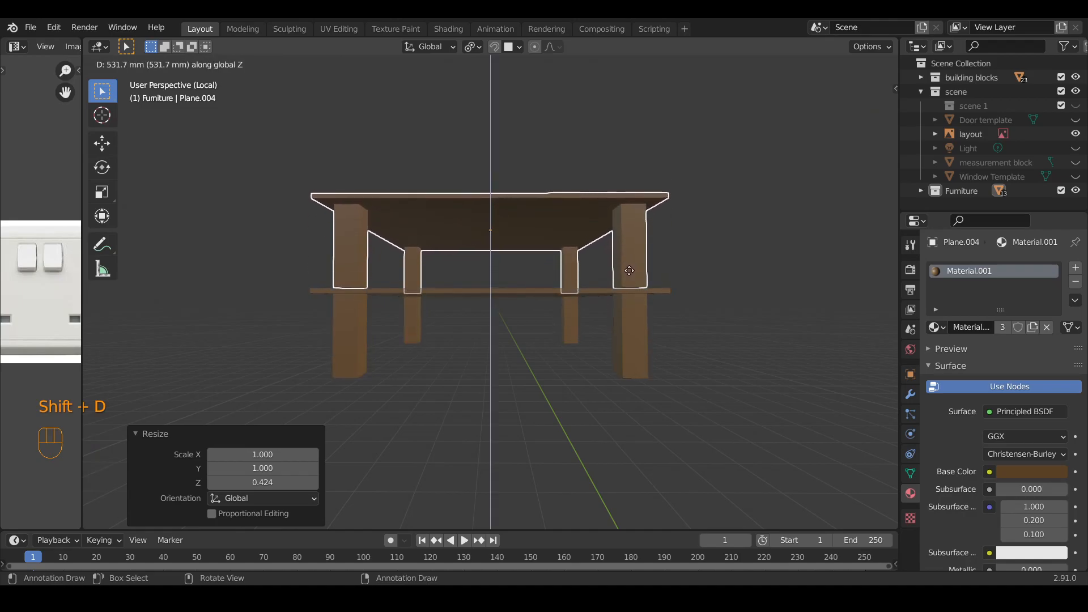
pyautogui.click(631, 276)
pyautogui.hotkey('shift', 'd')
pyautogui.press('z')
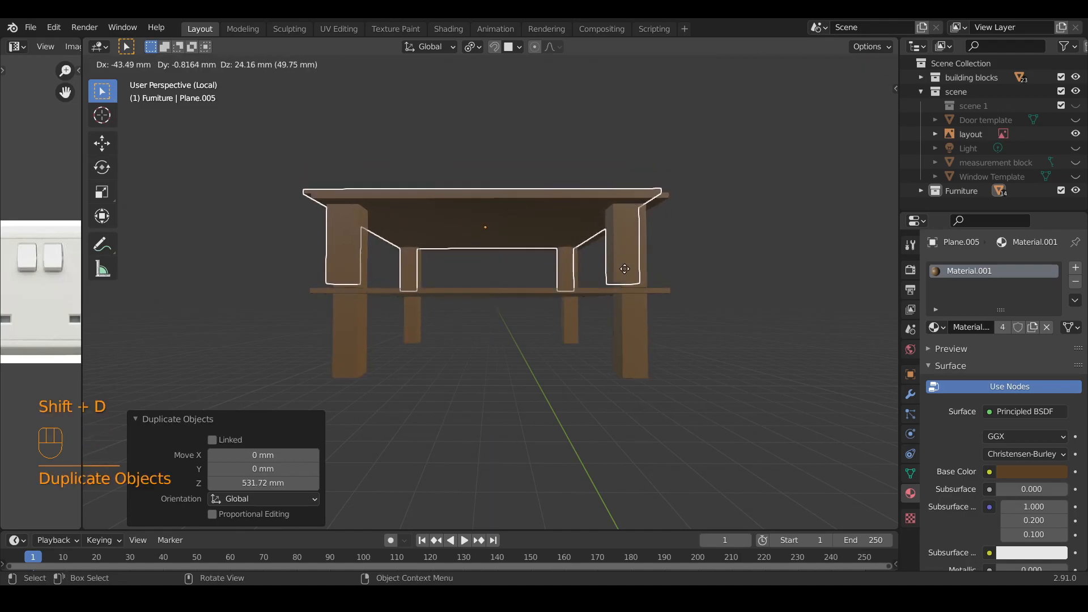
pyautogui.click(635, 205)
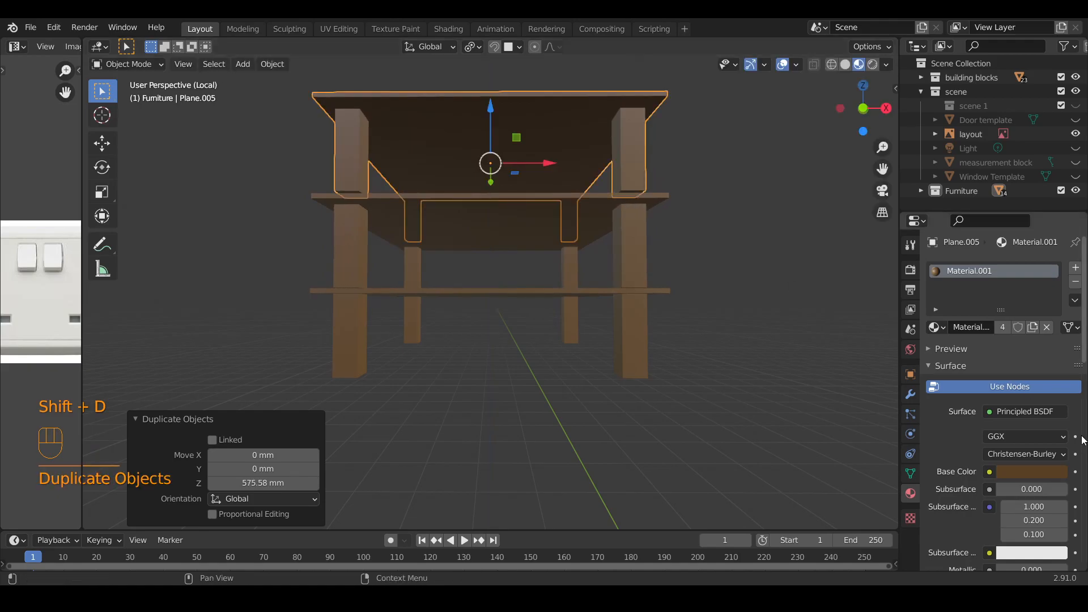
# Step: Set Material.001's Metallic value to 1.000 and darken its base color to black
pyautogui.scroll(-5, 1021, 471)
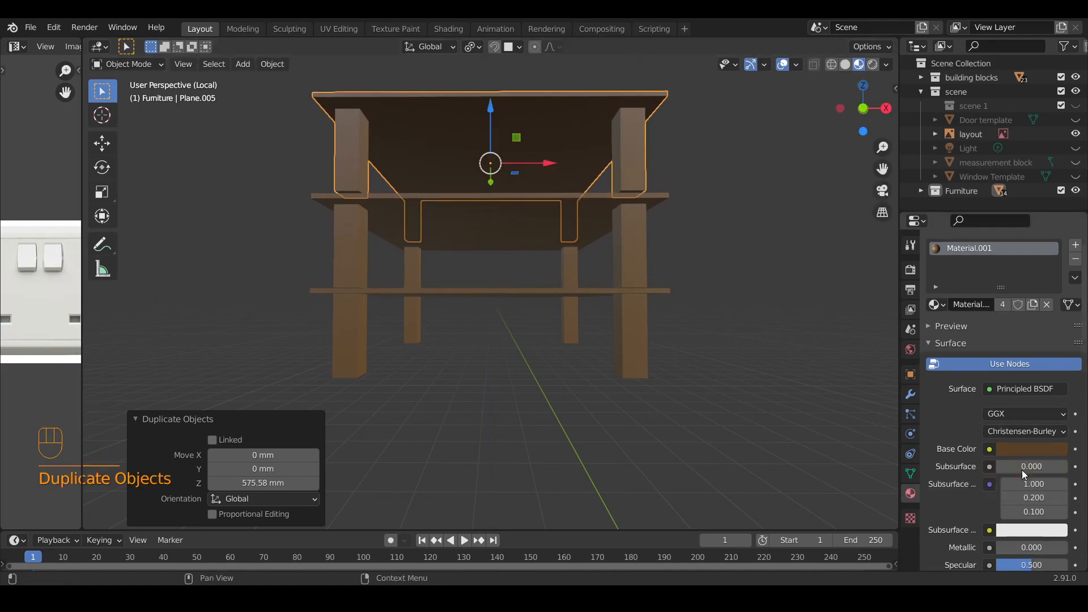
pyautogui.moveTo(1020, 460); pyautogui.dragTo(1062, 451)
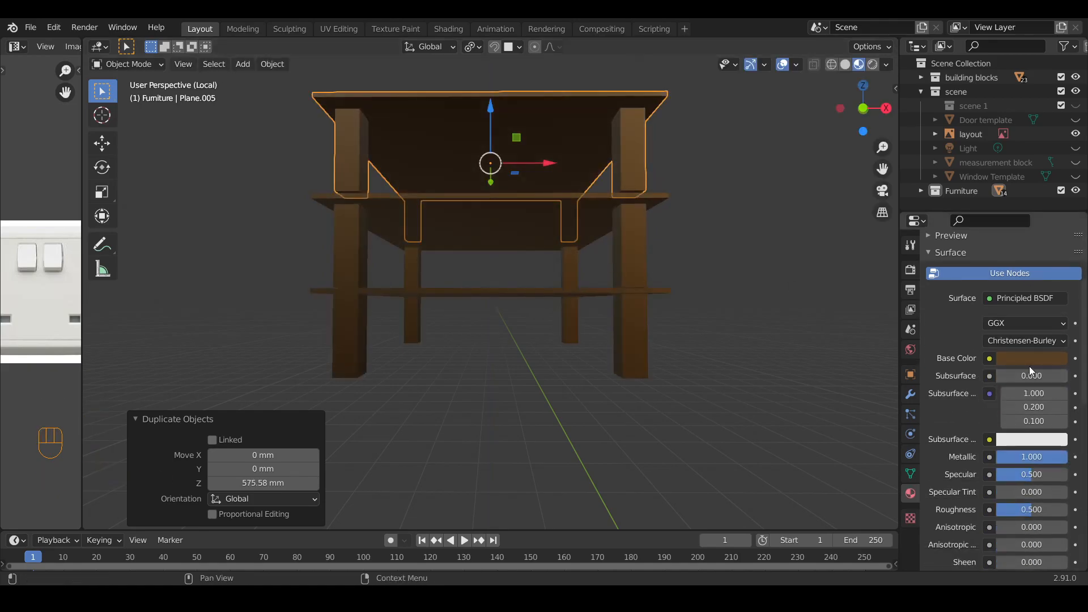
pyautogui.click(1036, 360)
pyautogui.moveTo(1054, 233); pyautogui.dragTo(1055, 266)
# Step: Select all three stacked tiers and join them into one shelf object
pyautogui.moveTo(674, 340); pyautogui.dragTo(588, 376, button='middle')
pyautogui.press('Tab')
pyautogui.press('Tab')
pyautogui.moveTo(393, 83); pyautogui.dragTo(572, 457)
pyautogui.hotkey('ctrl', 'j')
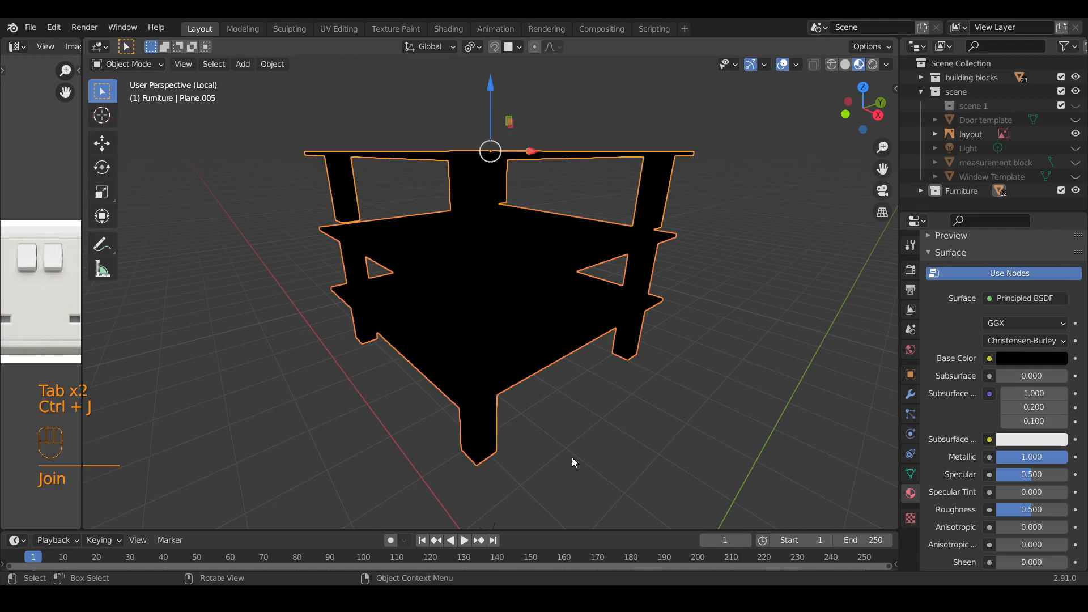
# Step: Return to the full scene and reposition the shelf unit vertically along Z, down from ceiling height
pyautogui.press('/')
pyautogui.press('g')
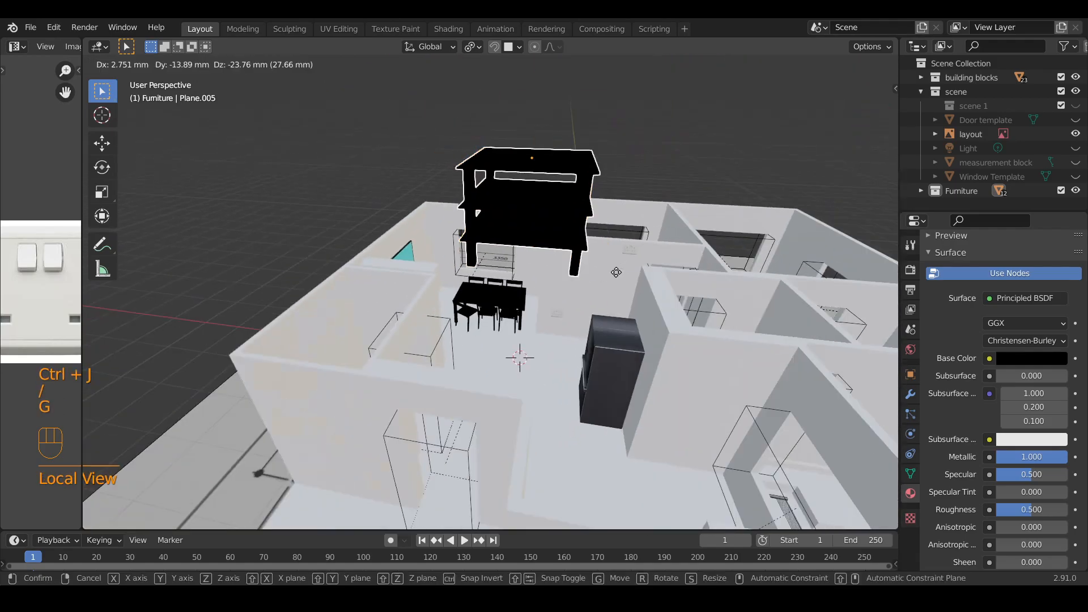
pyautogui.press('z')
pyautogui.click(619, 483)
pyautogui.moveTo(619, 483); pyautogui.dragTo(571, 470, button='middle')
pyautogui.press('g')
pyautogui.press('z')
pyautogui.click(571, 404)
# Step: Scale the shelf unit to about 0.282 and raise it about 1031.5 mm along Z
pyautogui.press('s')
pyautogui.click(529, 365)
pyautogui.moveTo(529, 365)
pyautogui.mouseDown(button='middle')
pyautogui.moveTo(622, 403)
pyautogui.moveTo(583, 314)
pyautogui.moveTo(523, 344)
pyautogui.mouseUp(button='middle')
pyautogui.scroll(6, 584, 314)
pyautogui.press('g')
pyautogui.press('z')
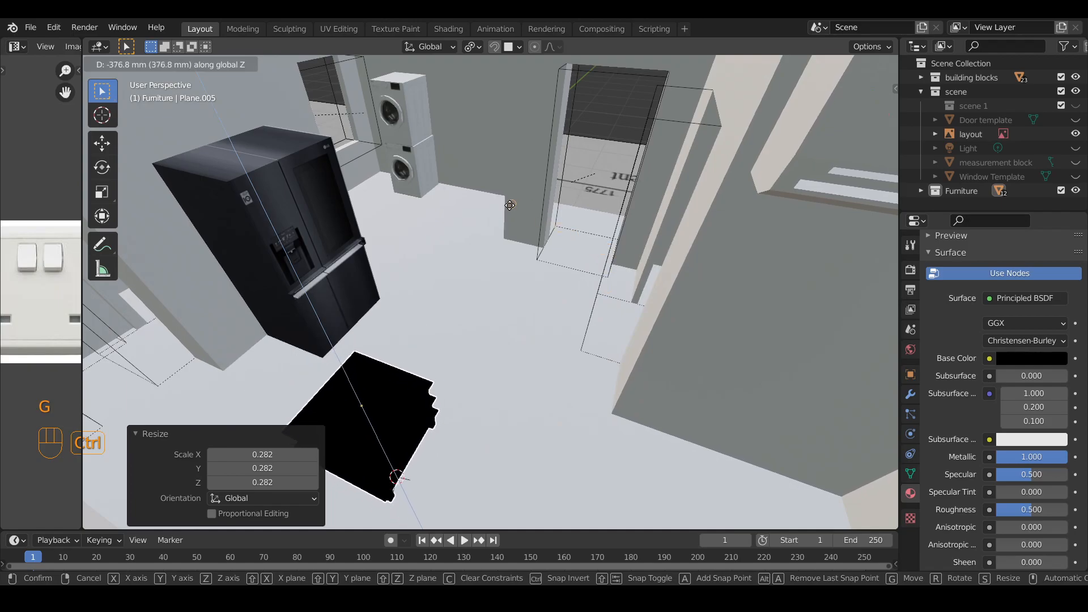
pyautogui.click(545, 168)
pyautogui.moveTo(545, 167); pyautogui.dragTo(419, 263, button='middle')
pyautogui.moveTo(519, 241)
pyautogui.mouseDown(button='middle')
pyautogui.moveTo(528, 254)
pyautogui.moveTo(524, 227)
pyautogui.mouseUp(button='middle')
pyautogui.scroll(3, 524, 226)
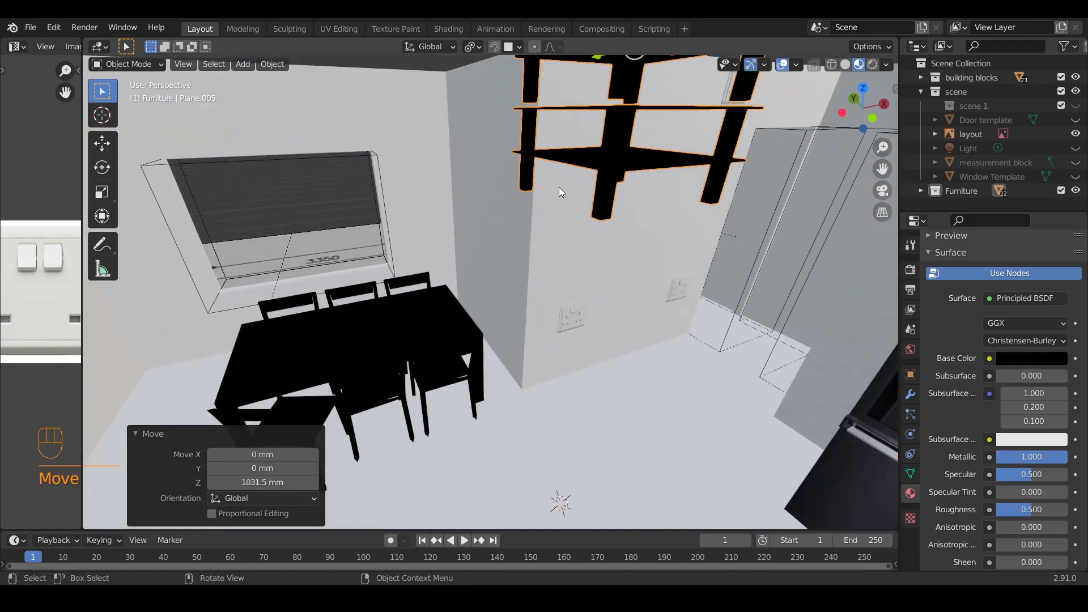
pyautogui.scroll(5, 984, 349)
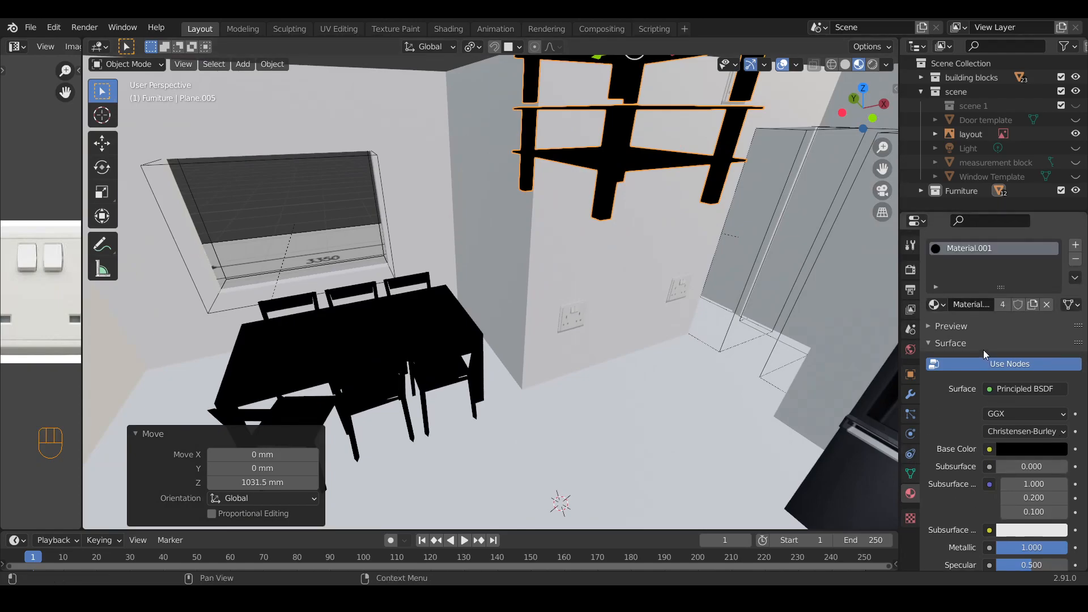
pyautogui.click(935, 327)
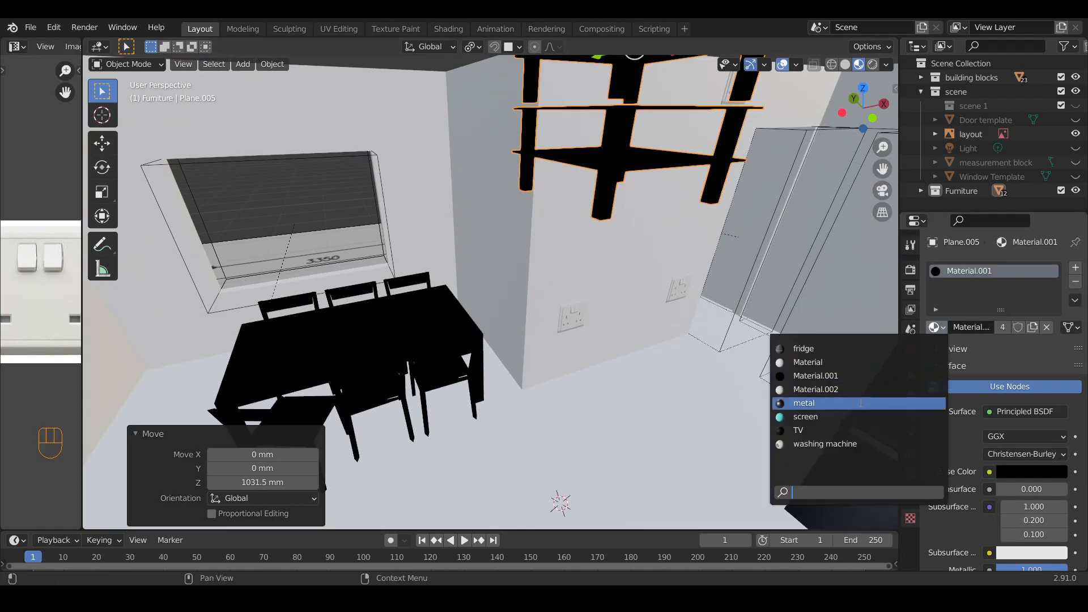
# Step: Select the dining table with its chairs and replace its material with the existing screen material
pyautogui.click(368, 345)
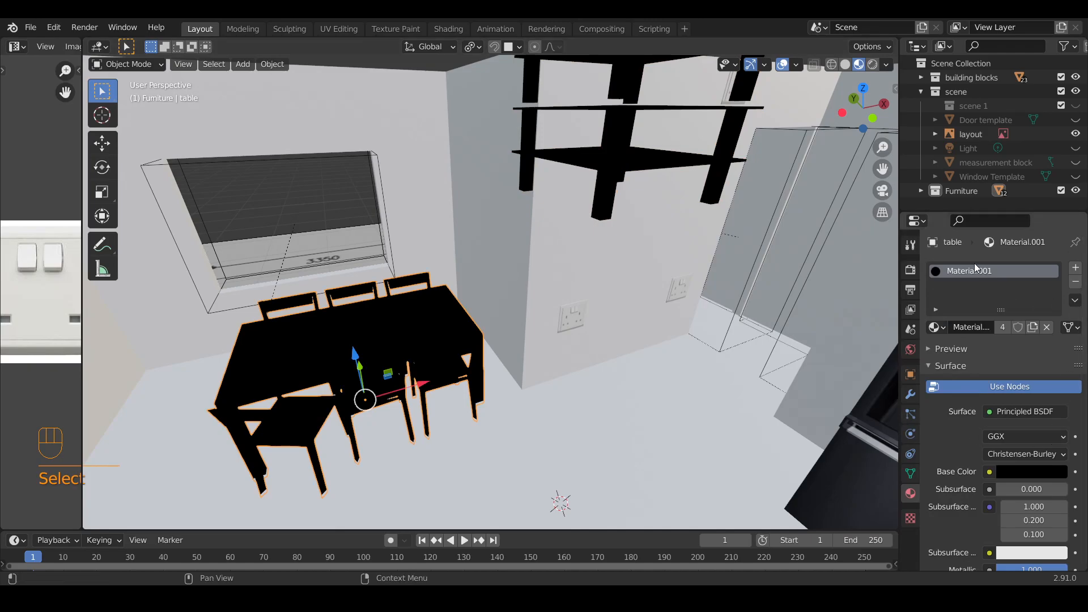
pyautogui.scroll(-8, 1007, 453)
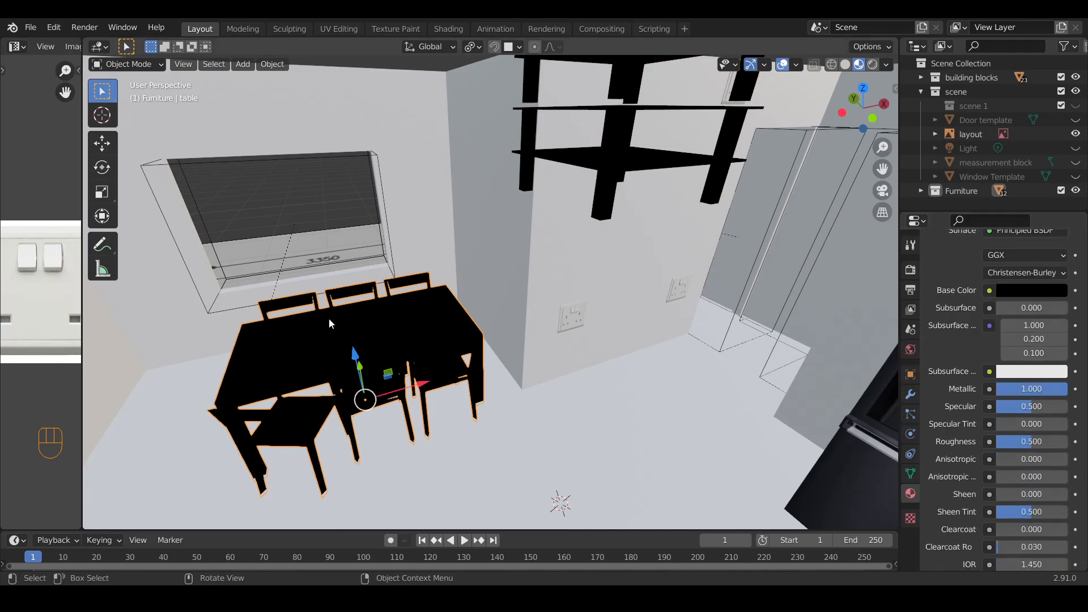
pyautogui.scroll(2, 575, 337)
pyautogui.scroll(-6, 576, 336)
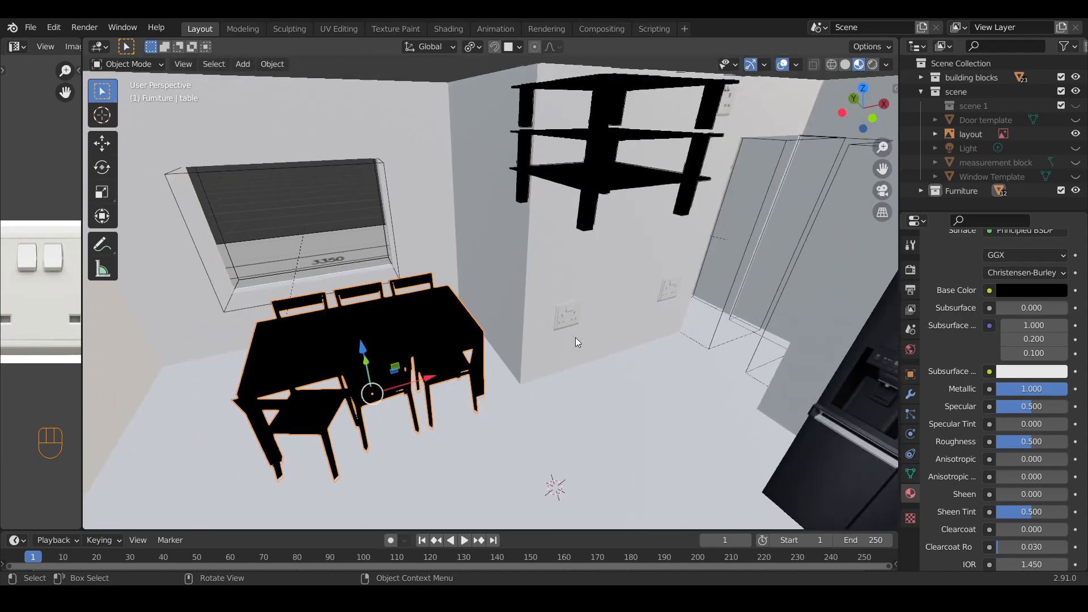
pyautogui.scroll(2, 574, 337)
pyautogui.keyDown('shift'); pyautogui.moveTo(573, 330); pyautogui.dragTo(443, 426, button='middle'); pyautogui.keyUp('shift')
pyautogui.scroll(8, 1008, 372)
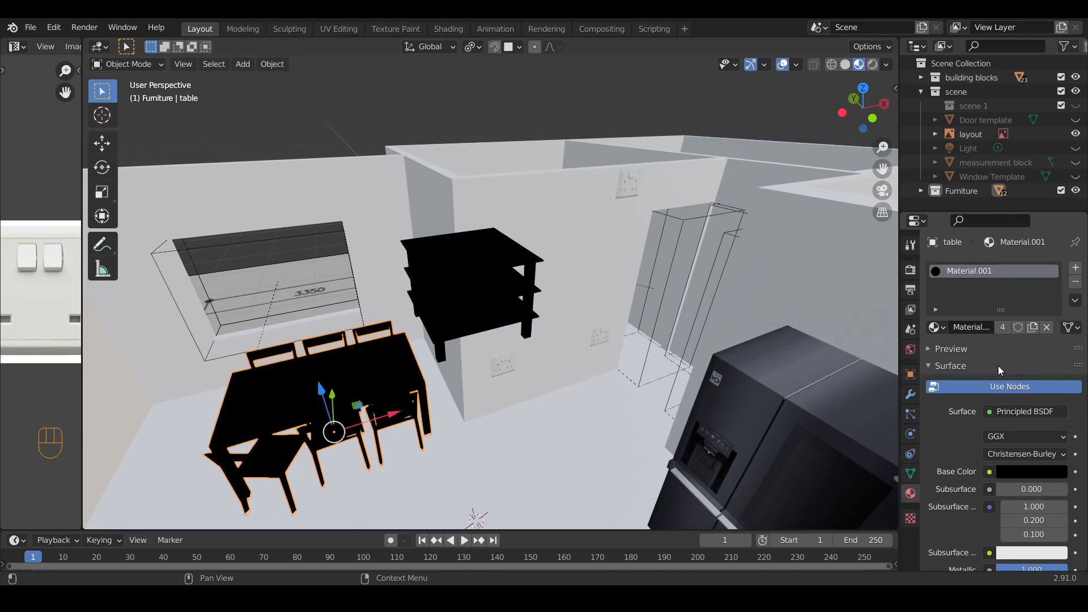
pyautogui.click(935, 328)
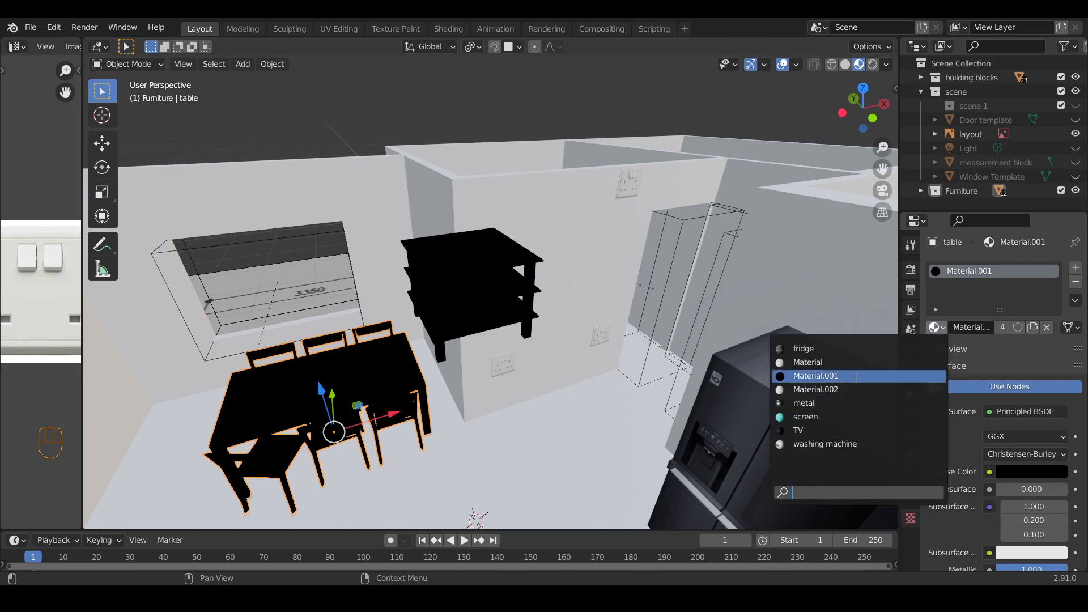
pyautogui.click(856, 417)
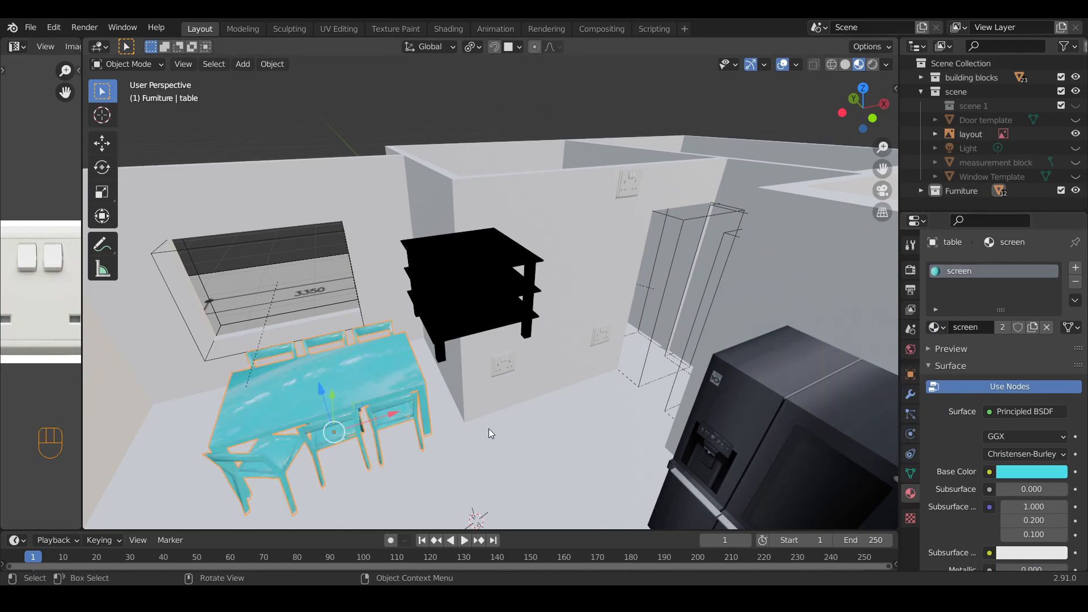
pyautogui.moveTo(609, 345); pyautogui.dragTo(459, 397, button='middle')
pyautogui.scroll(2, 591, 386)
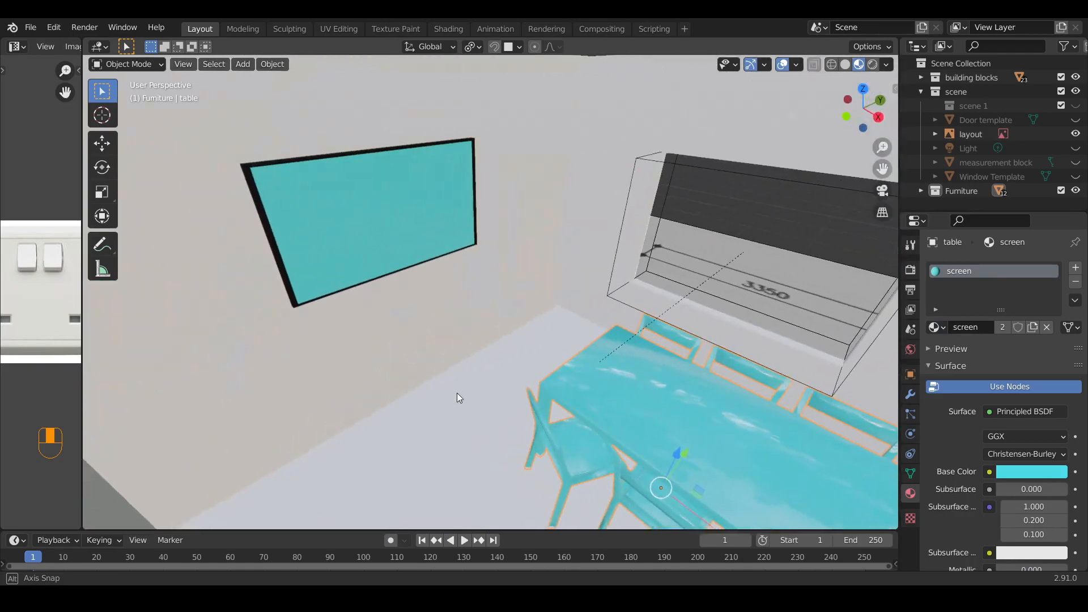
pyautogui.moveTo(688, 434); pyautogui.dragTo(614, 297, button='middle')
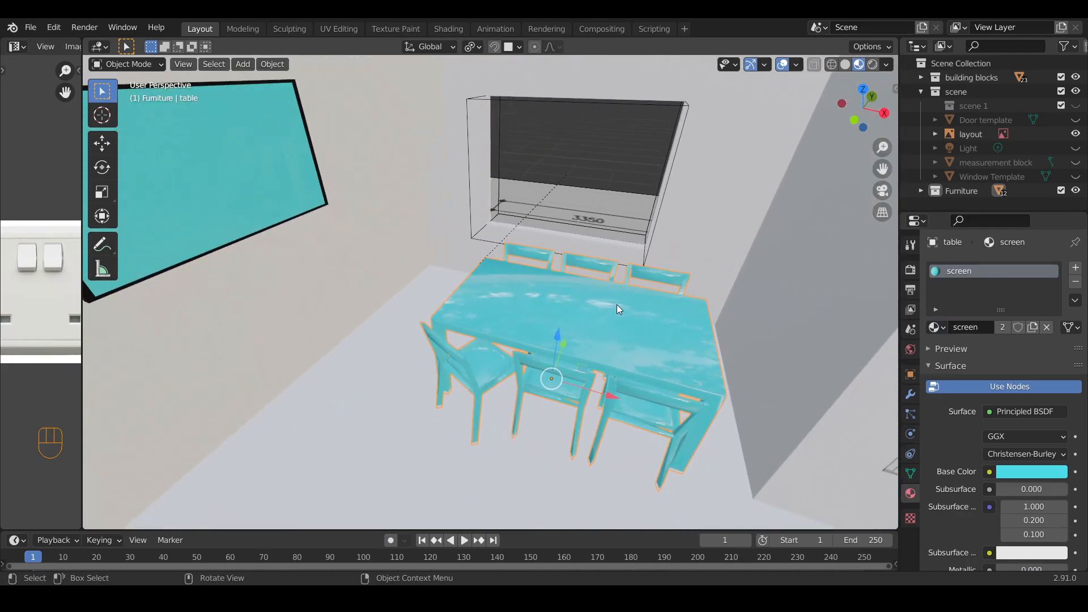
# Step: Make the dining table's screen material an independent copy and rename it huh?
pyautogui.click(1033, 328)
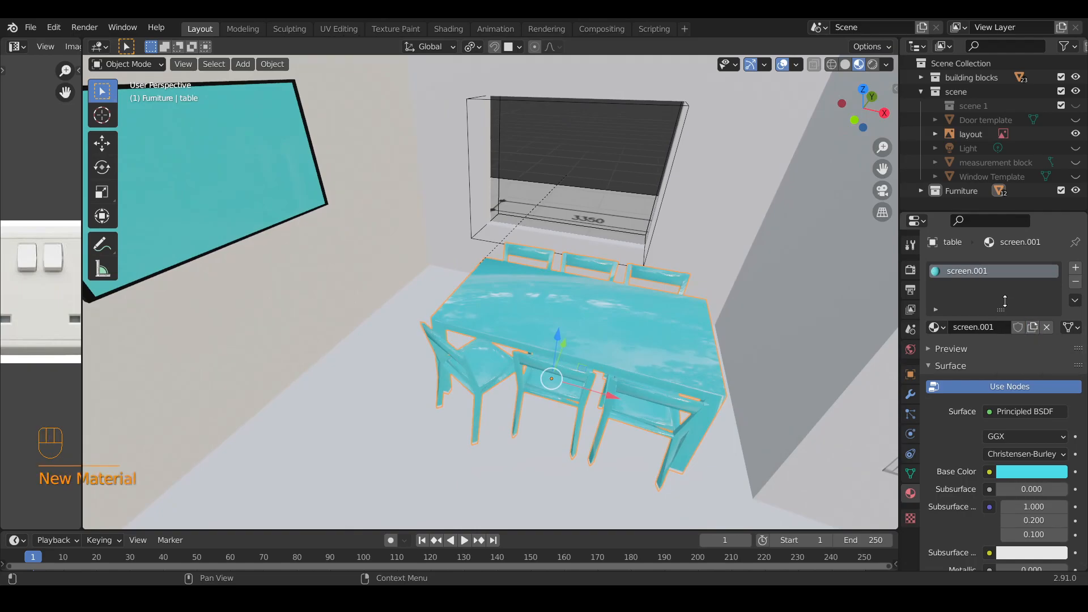
pyautogui.scroll(-8, 989, 478)
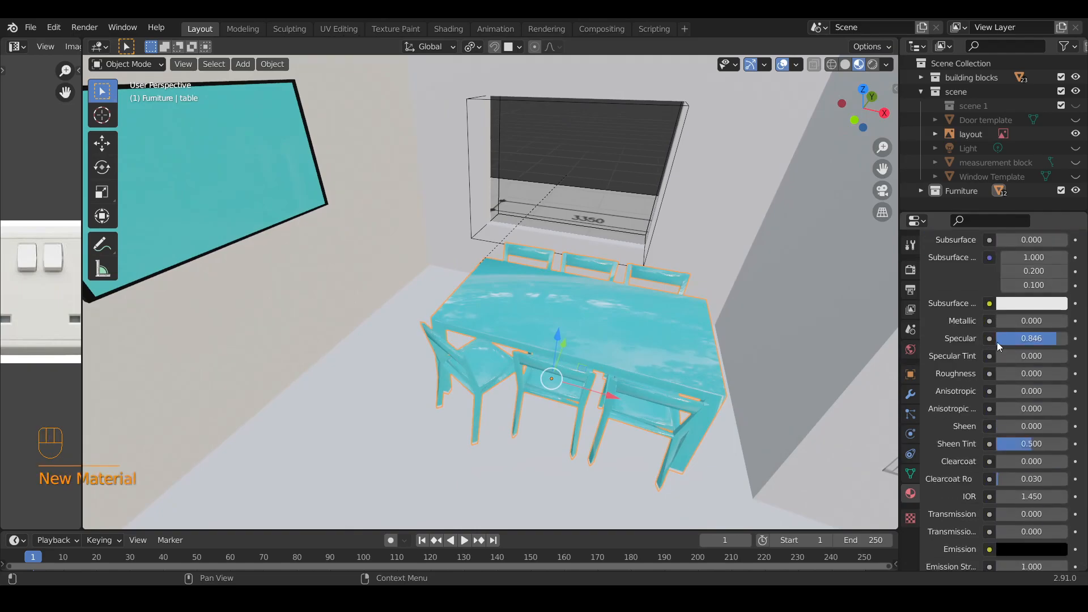
pyautogui.scroll(8, 1031, 372)
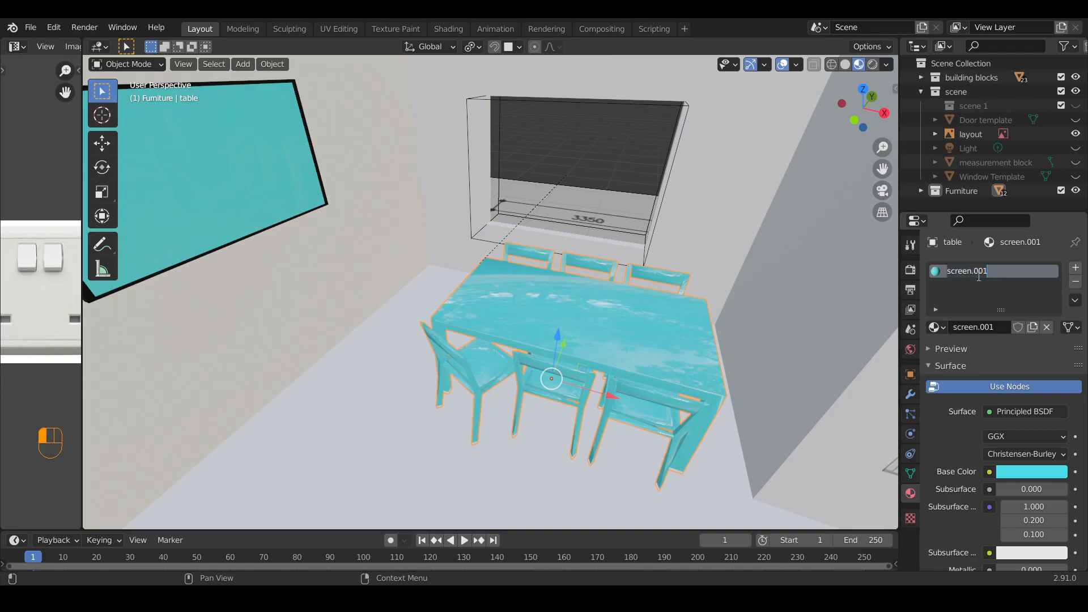
pyautogui.press('Return')
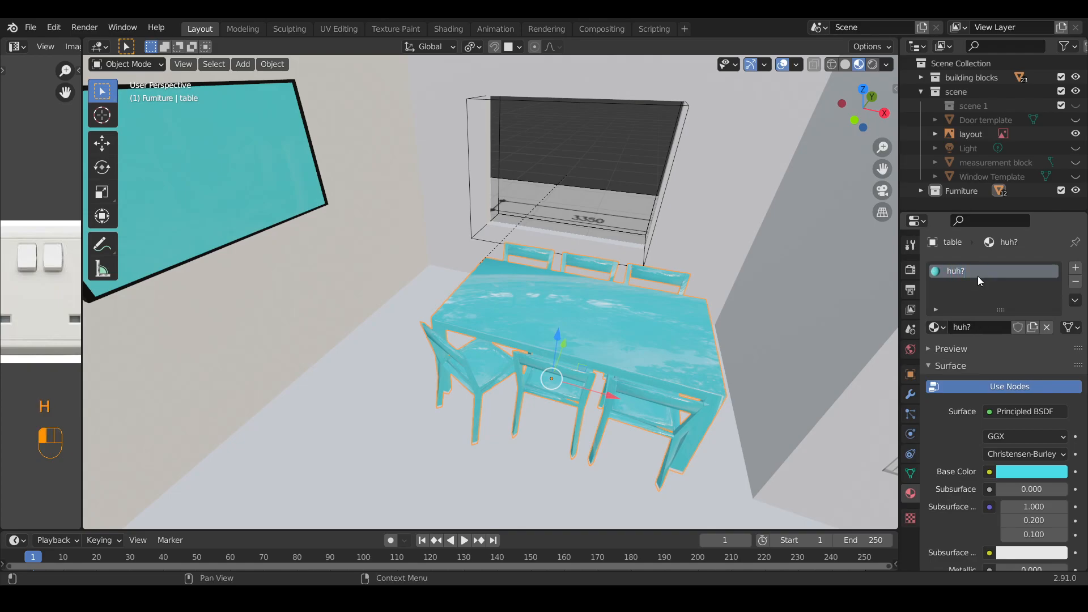
# Step: Set the base color of the huh? material on the dining table to black
pyautogui.click(1024, 475)
pyautogui.click(977, 357)
pyautogui.moveTo(1060, 334); pyautogui.dragTo(1058, 386)
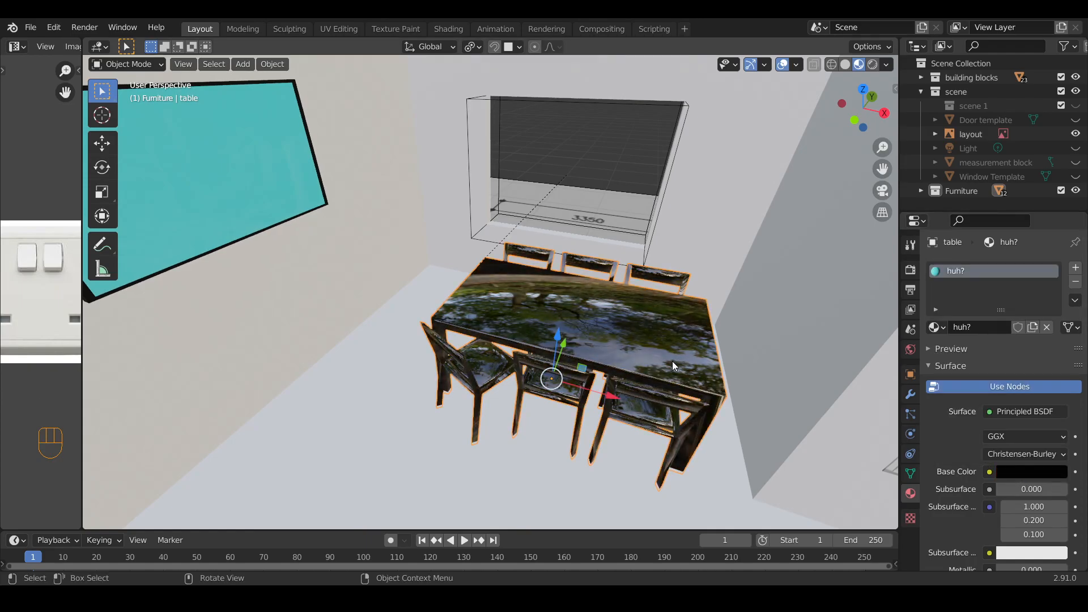
# Step: Select the drier stacked on the washing machine and frame it in the viewport
pyautogui.moveTo(639, 343); pyautogui.dragTo(571, 284, button='middle')
pyautogui.keyDown('shift'); pyautogui.moveTo(571, 285); pyautogui.dragTo(570, 306, button='middle'); pyautogui.keyUp('shift')
pyautogui.scroll(2, 566, 309)
pyautogui.click(487, 280)
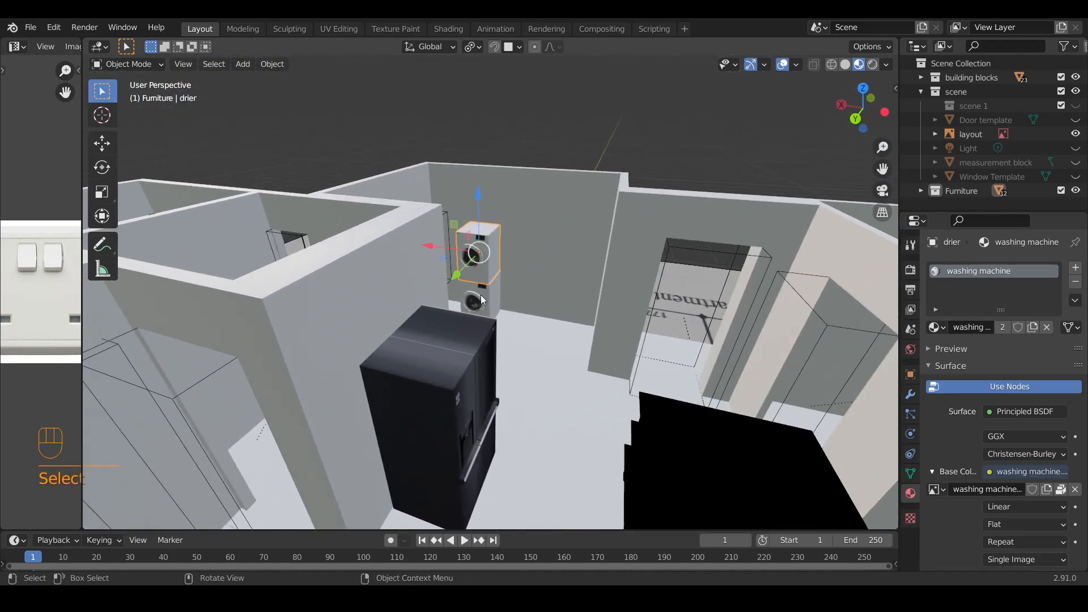
pyautogui.click(183, 64)
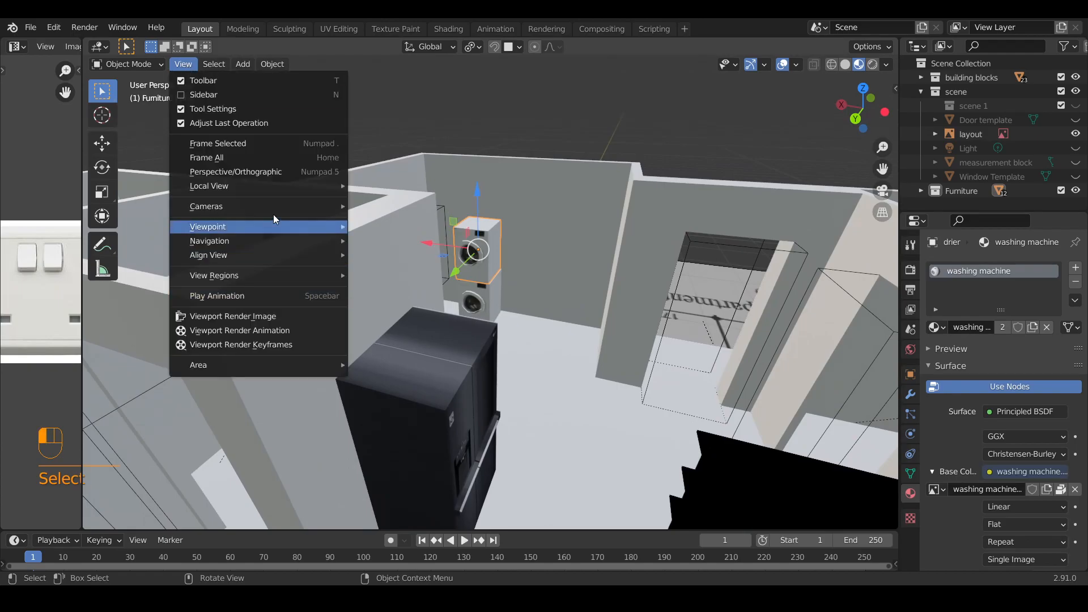
pyautogui.click(293, 145)
# Step: Join the image editor area into the 3D viewport so the viewport fills the full width
pyautogui.rightClick(82, 96)
pyautogui.click(63, 133)
pyautogui.click(42, 137)
# Step: Place the 3D cursor on the wall beside the stacked machines, add a cube there and isolate it in local view
pyautogui.scroll(-5, 517, 284)
pyautogui.moveTo(518, 284); pyautogui.dragTo(532, 270, button='middle')
pyautogui.moveTo(531, 270)
pyautogui.keyDown('shift'); pyautogui.mouseDown(button='middle')
pyautogui.moveTo(451, 238)
pyautogui.moveTo(539, 240)
pyautogui.moveTo(549, 228)
pyautogui.moveTo(543, 261)
pyautogui.mouseUp(button='middle'); pyautogui.keyUp('shift')
pyautogui.scroll(-4, 541, 239)
pyautogui.scroll(5, 535, 260)
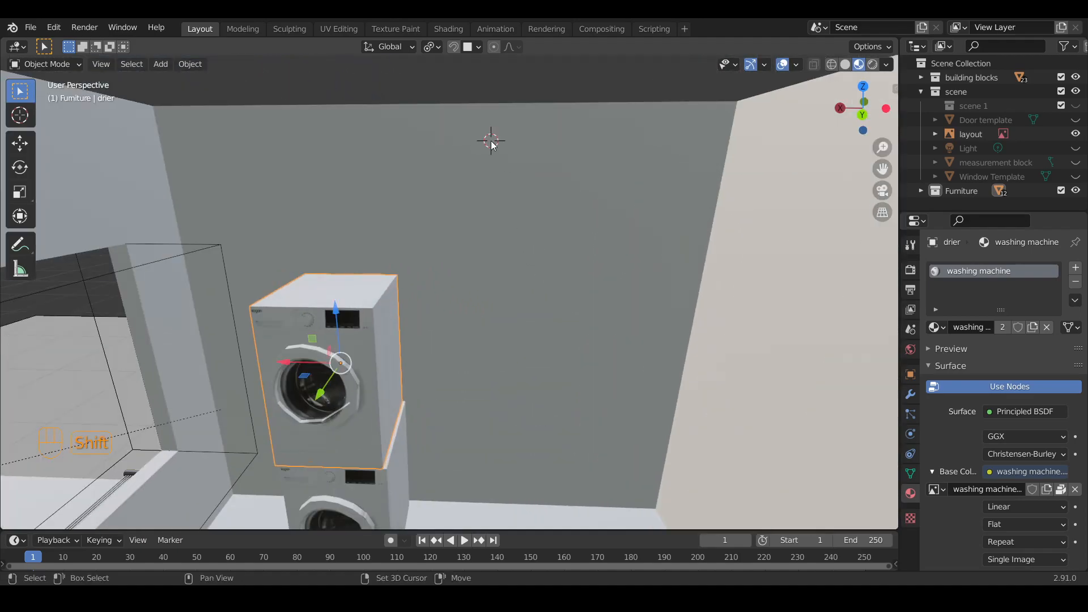
pyautogui.hotkey('shift', 'a')
pyautogui.moveTo(489, 148)
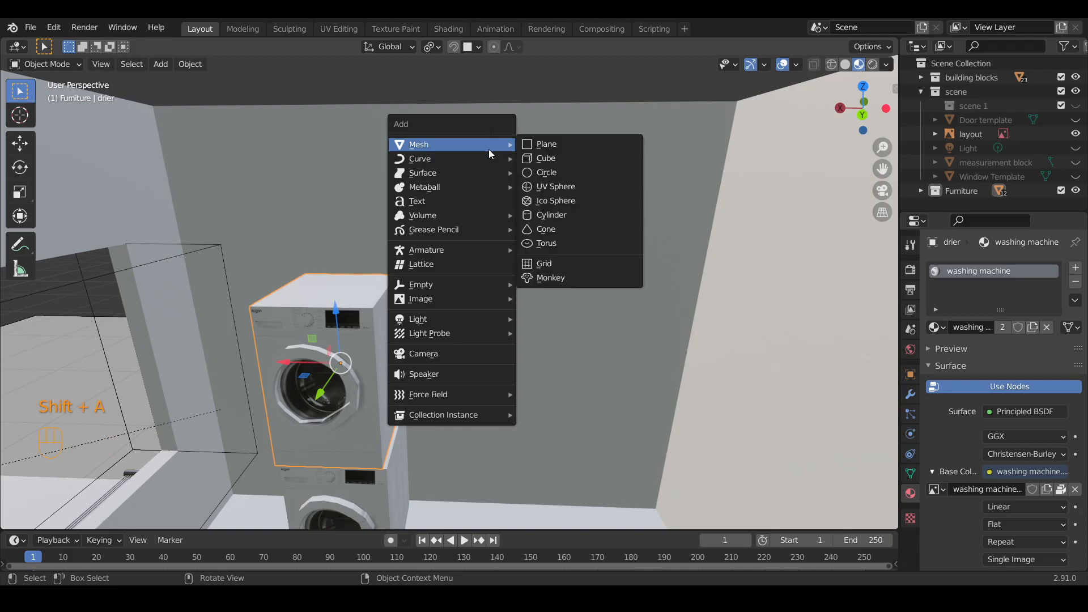
pyautogui.click(589, 159)
pyautogui.press('/')
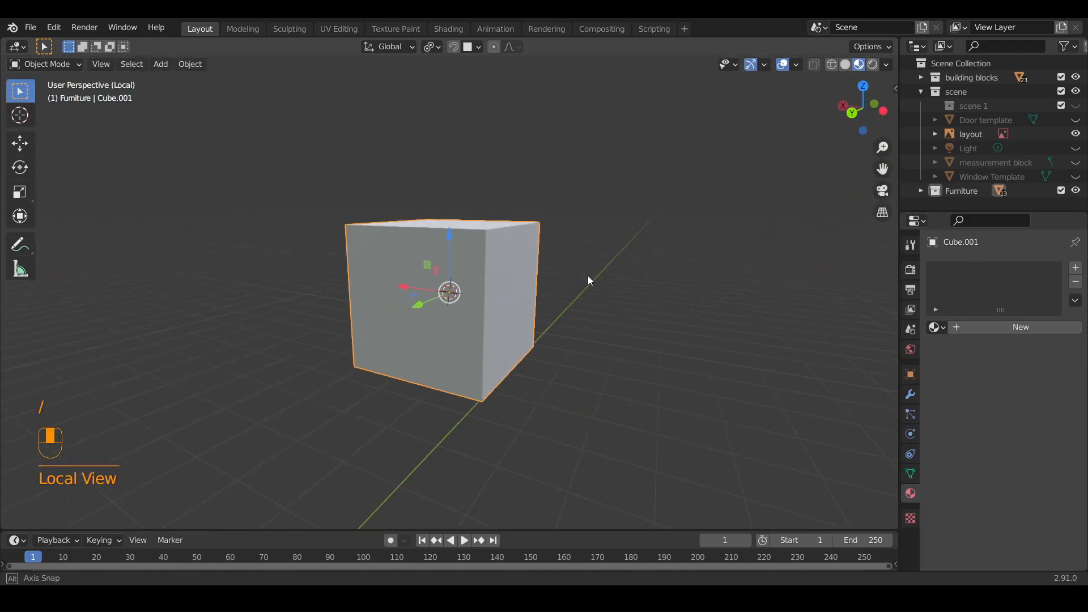
# Step: Scale the new cube to 0.279 along Y and 0.278 along X to form a narrow hood duct
pyautogui.moveTo(603, 281); pyautogui.dragTo(595, 304, button='middle')
pyautogui.press('s')
pyautogui.press('y')
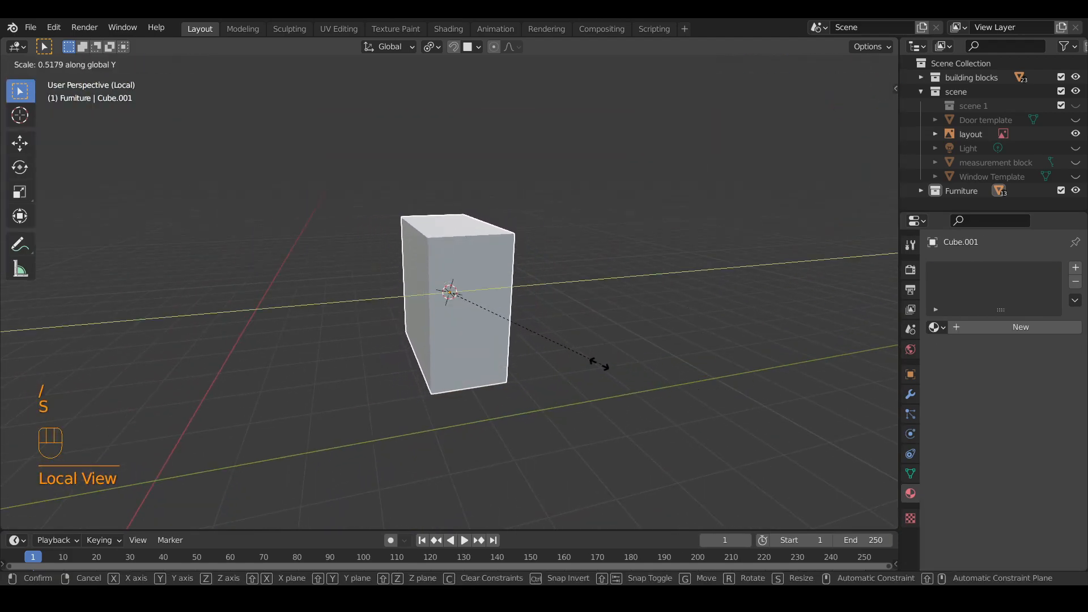
pyautogui.click(520, 357)
pyautogui.moveTo(518, 352); pyautogui.dragTo(637, 340, button='middle')
pyautogui.press('s')
pyautogui.press('x')
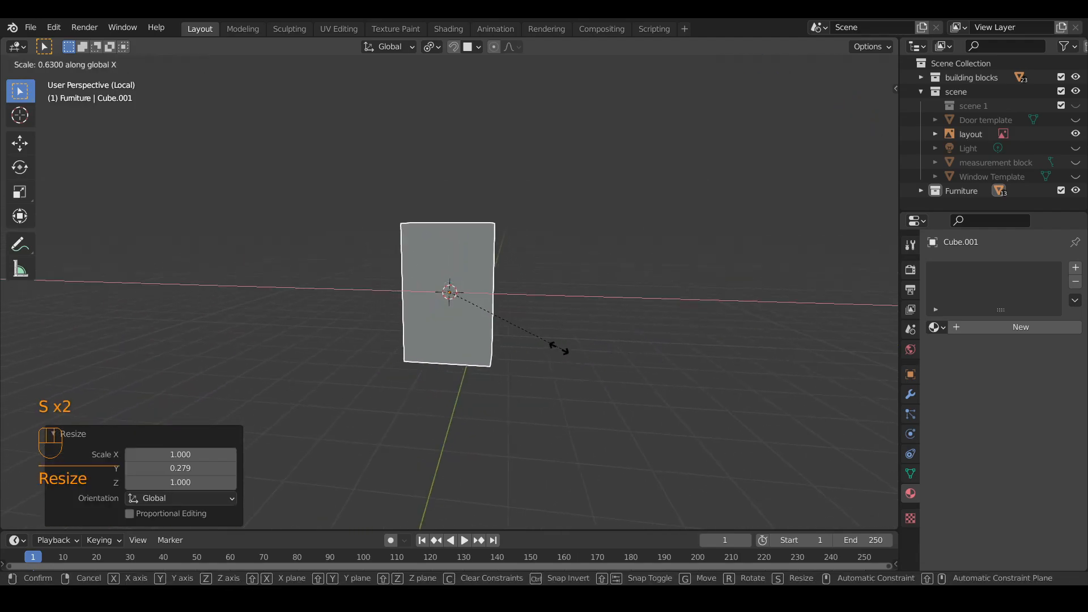
pyautogui.click(518, 330)
# Step: Extrude the duct's bottom face in place and scale the new face outward by 2.785
pyautogui.moveTo(518, 330); pyautogui.dragTo(502, 294, button='middle')
pyautogui.scroll(2, 505, 295)
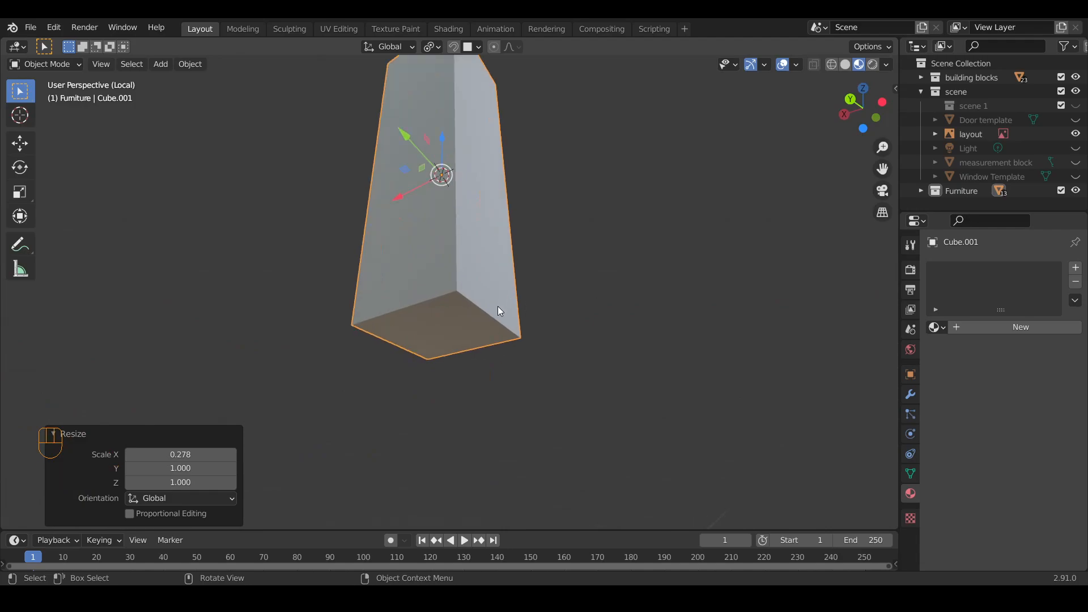
pyautogui.press('Tab')
pyautogui.click(436, 322)
pyautogui.moveTo(497, 340); pyautogui.dragTo(532, 355, button='middle')
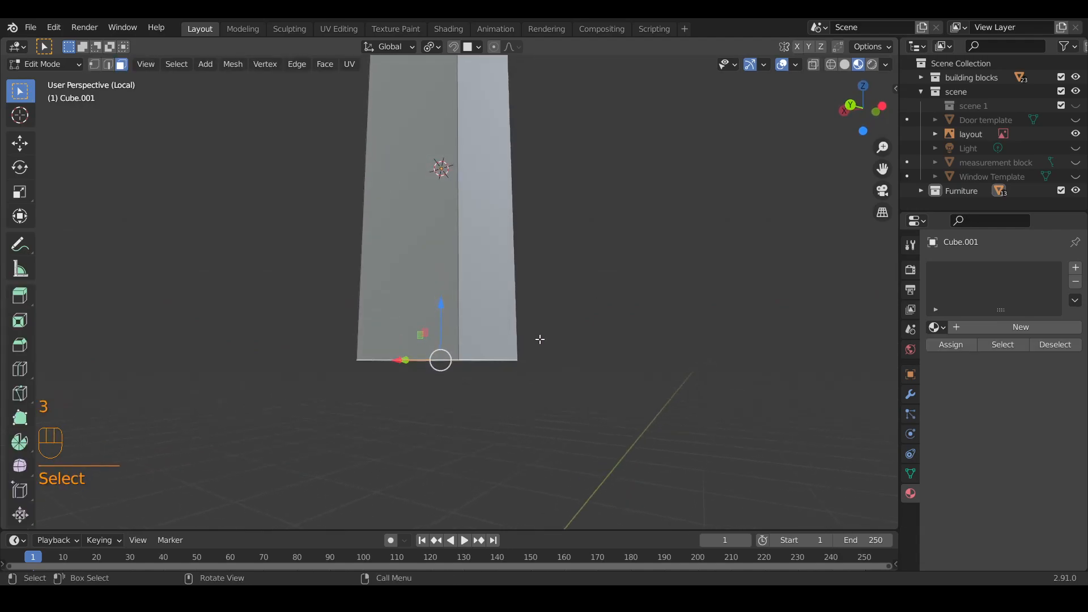
pyautogui.press('e')
pyautogui.rightClick(583, 406)
pyautogui.moveTo(583, 406); pyautogui.dragTo(563, 396, button='middle')
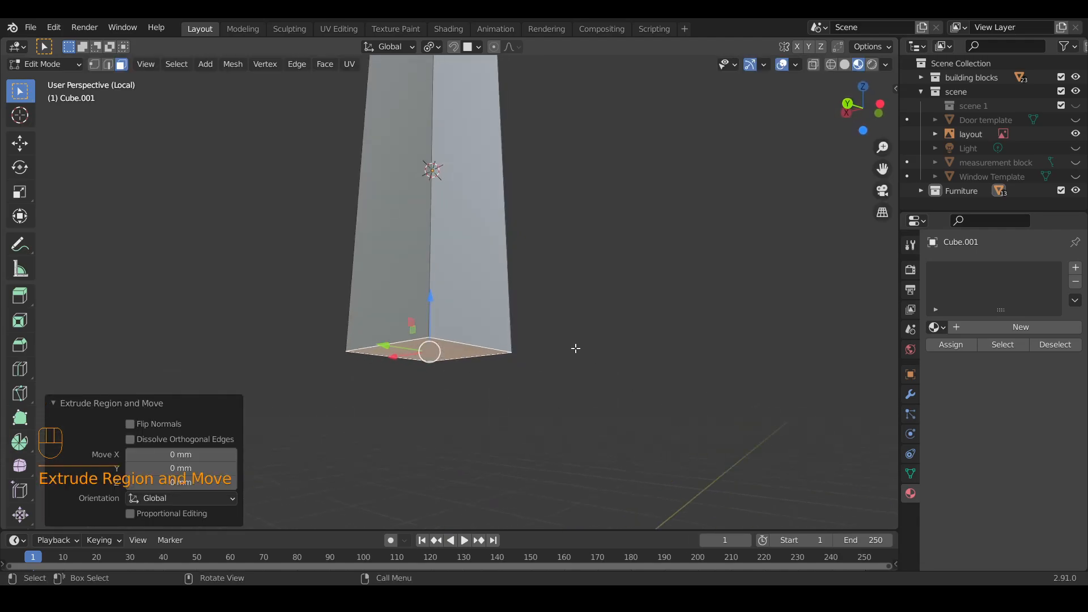
pyautogui.press('s')
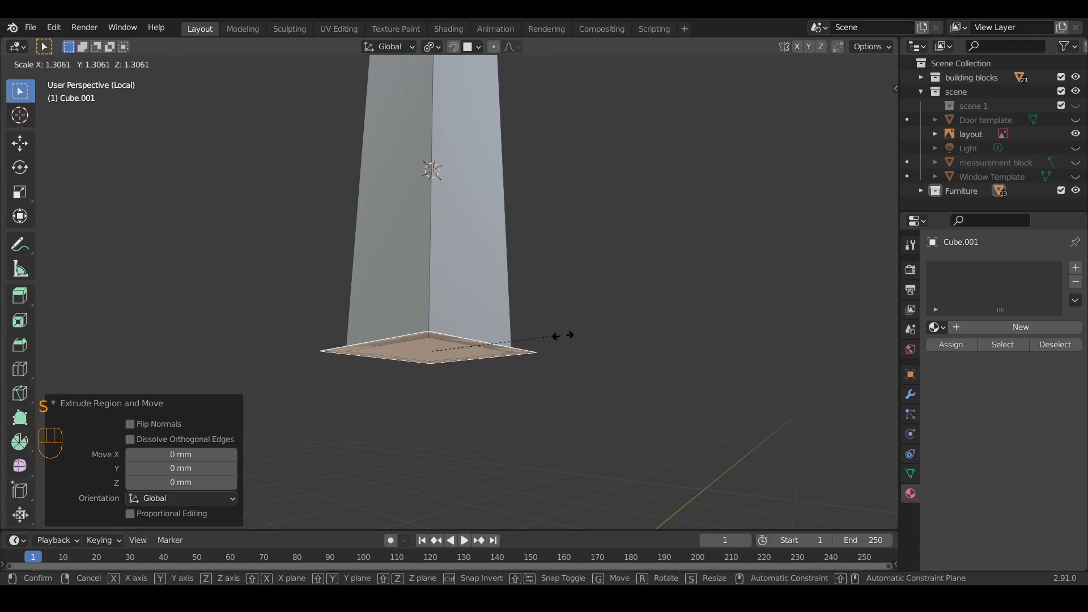
pyautogui.click(711, 363)
# Step: Extrude the widened face slightly downward, enlarge its lower face a little for a sloped rim, and return to the full scene
pyautogui.press('e')
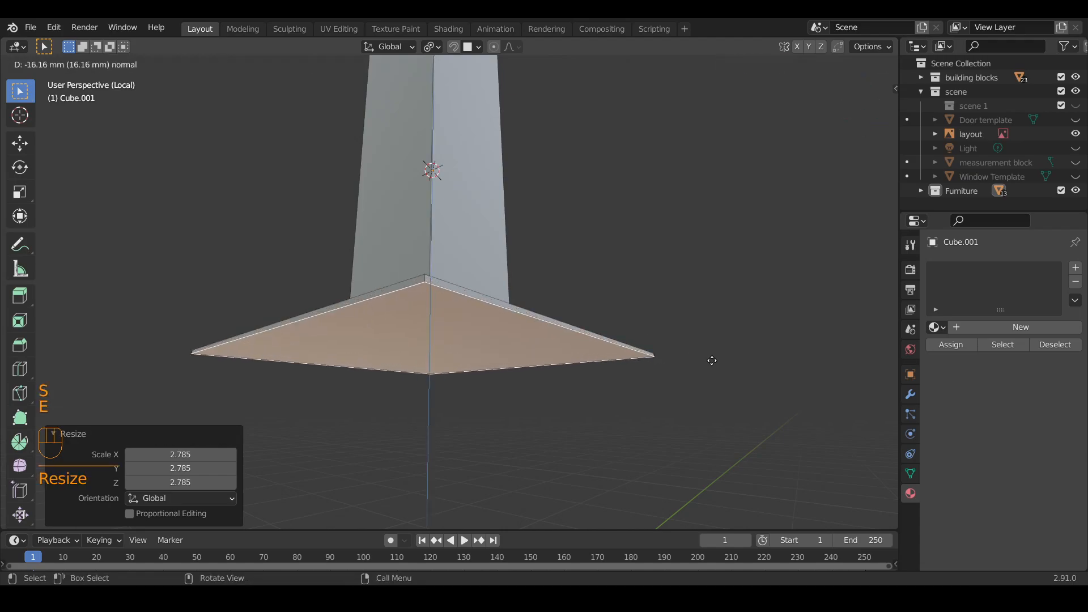
pyautogui.click(710, 366)
pyautogui.press('s')
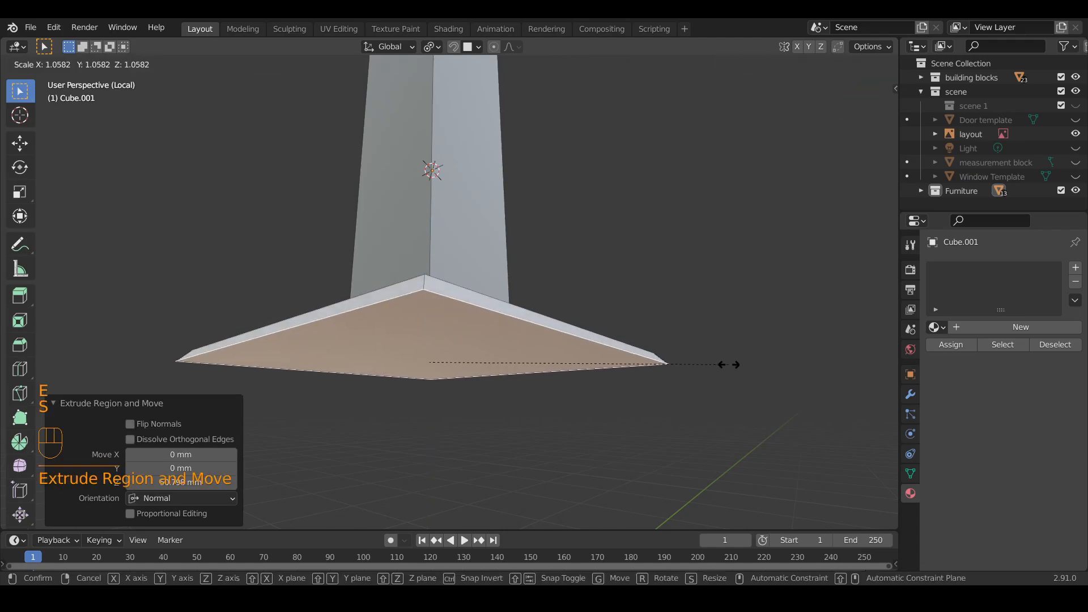
pyautogui.click(725, 366)
pyautogui.moveTo(694, 382); pyautogui.dragTo(654, 415, button='middle')
pyautogui.press('Tab')
pyautogui.press('KP_Divide')
pyautogui.press('KP_Divide')
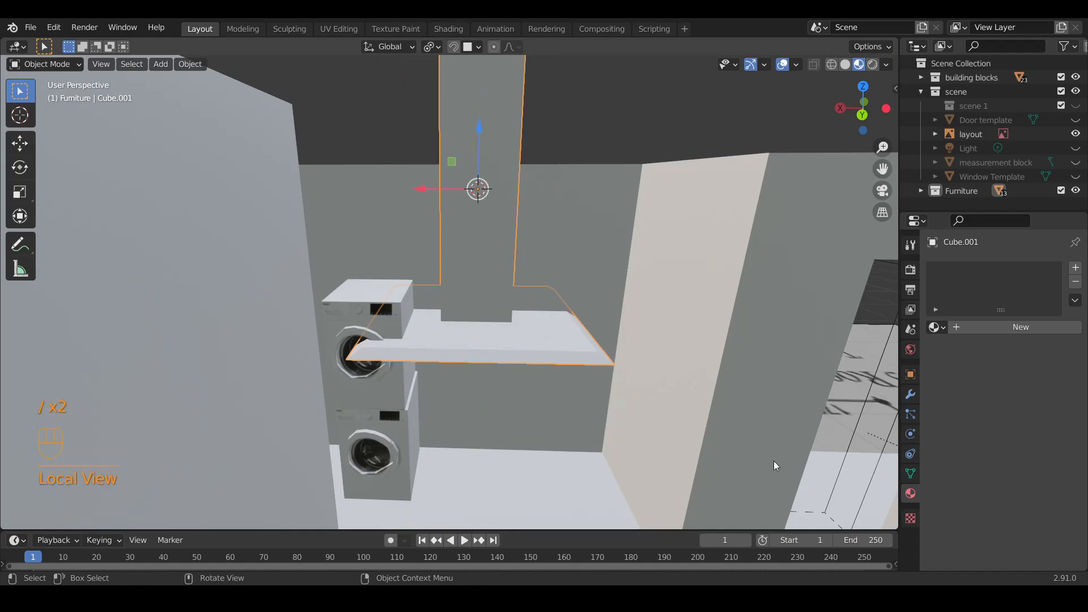
# Step: Scale the whole extractor hood down and reposition it vertically along Z
pyautogui.press('s')
pyautogui.click(570, 321)
pyautogui.press('g')
pyautogui.press('z')
pyautogui.click(564, 358)
pyautogui.moveTo(566, 363); pyautogui.dragTo(556, 357, button='middle')
# Step: Stretch the extractor hood by 1.461 along Z and lower it slightly
pyautogui.press('s')
pyautogui.press('z')
pyautogui.click(633, 397)
pyautogui.press('g')
pyautogui.press('z')
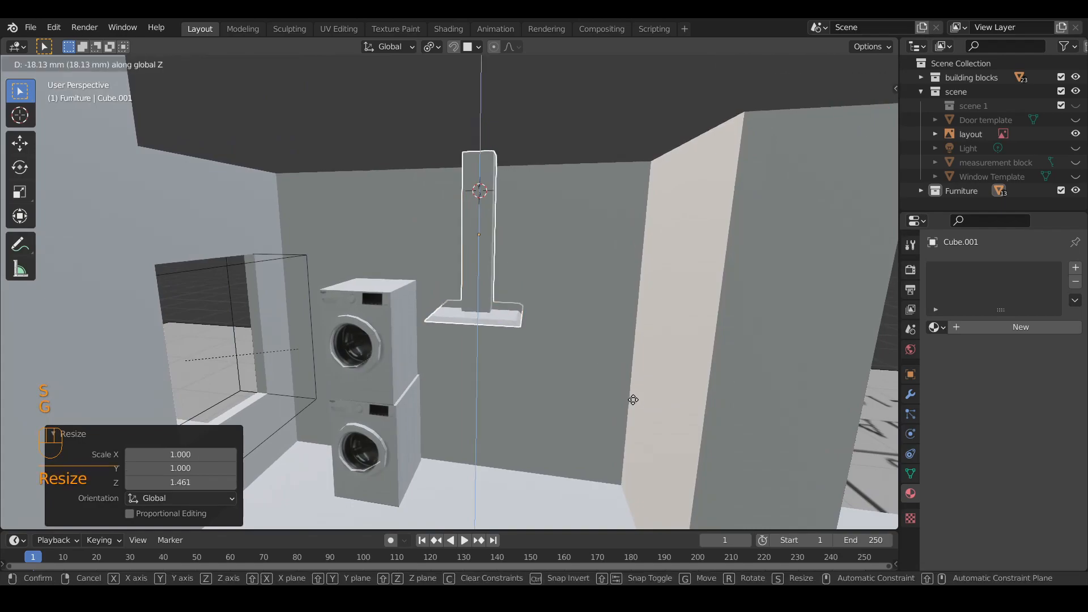
pyautogui.click(634, 404)
# Step: Adjust the extractor hood's height along Z and its width along X
pyautogui.press('s')
pyautogui.press('z')
pyautogui.click(600, 376)
pyautogui.press('s')
pyautogui.press('x')
pyautogui.click(593, 397)
# Step: Move the extractor hood along Y against the back wall, including a 195.35 mm shift
pyautogui.moveTo(592, 398); pyautogui.dragTo(438, 357, button='middle')
pyautogui.press('g')
pyautogui.press('y')
pyautogui.click(420, 334)
pyautogui.moveTo(432, 307); pyautogui.dragTo(412, 320)
# Step: Add a 2000 mm cube below the extractor hood and flatten it along Z to about 0.145
pyautogui.moveTo(448, 352); pyautogui.dragTo(528, 242, button='middle')
pyautogui.hotkey('shift', 'a')
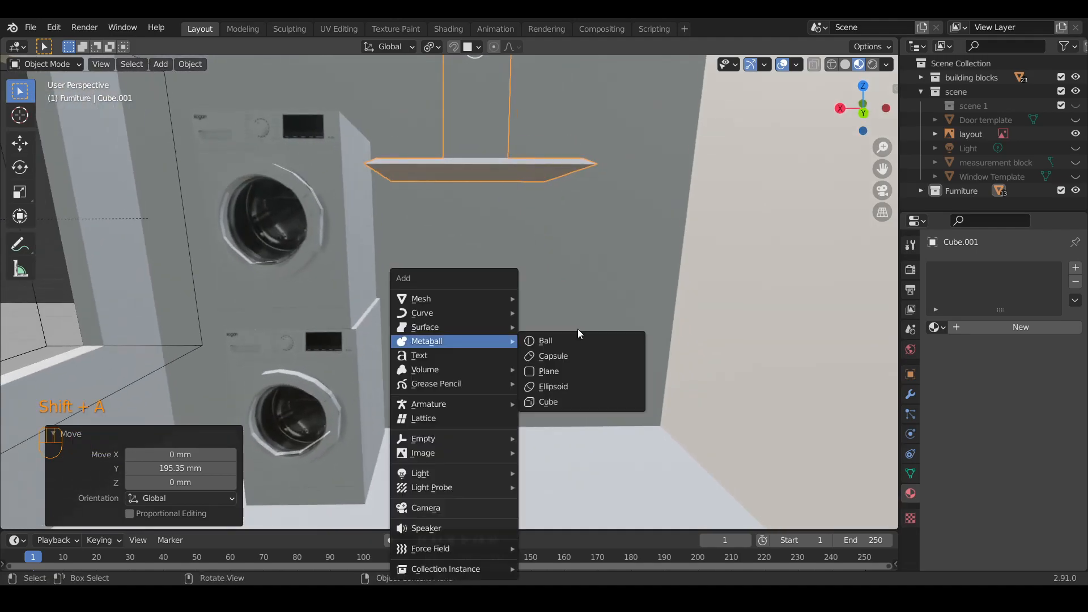
pyautogui.hotkey('shift', 'a')
pyautogui.moveTo(501, 297)
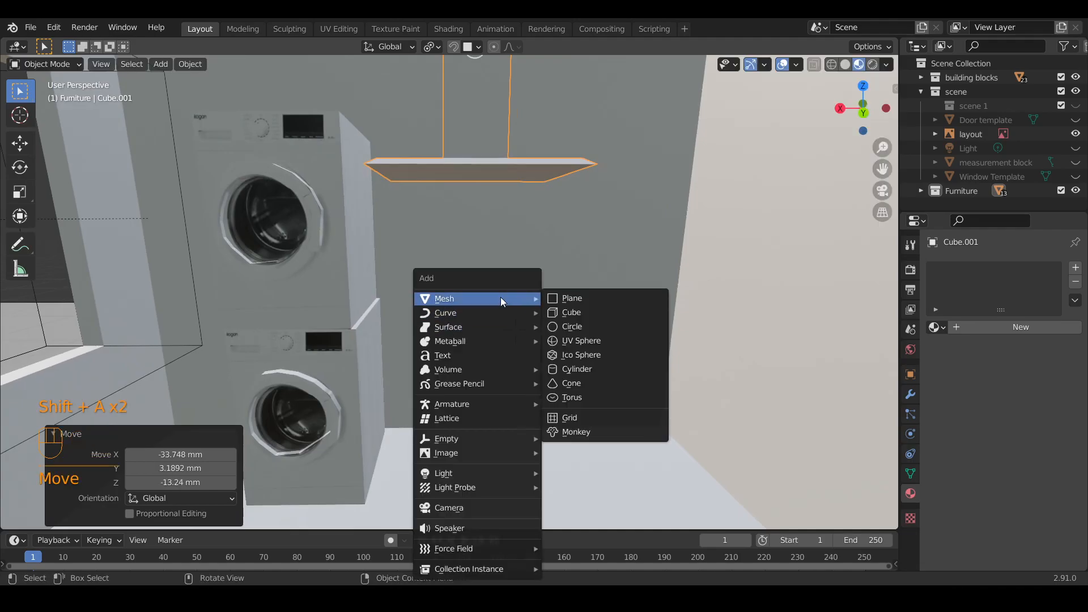
pyautogui.click(614, 309)
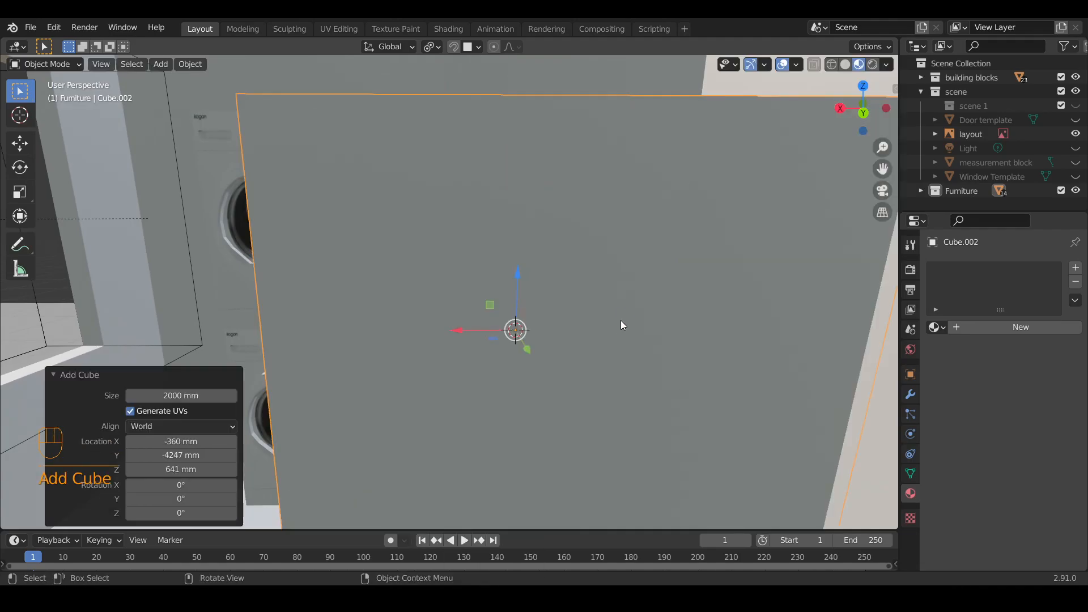
pyautogui.press('s')
pyautogui.press('z')
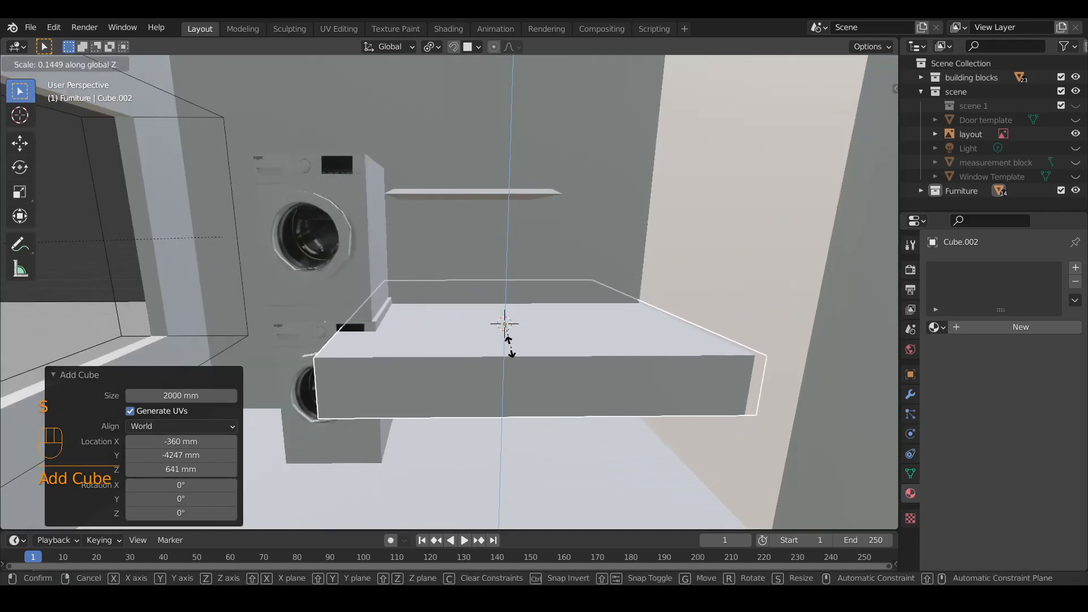
pyautogui.click(509, 343)
# Step: Resize the slab along X, scale it to 0.236 along Y, and widen it by 3.367 along X into a countertop
pyautogui.press('s')
pyautogui.press('x')
pyautogui.click(631, 336)
pyautogui.press('s')
pyautogui.press('y')
pyautogui.click(522, 312)
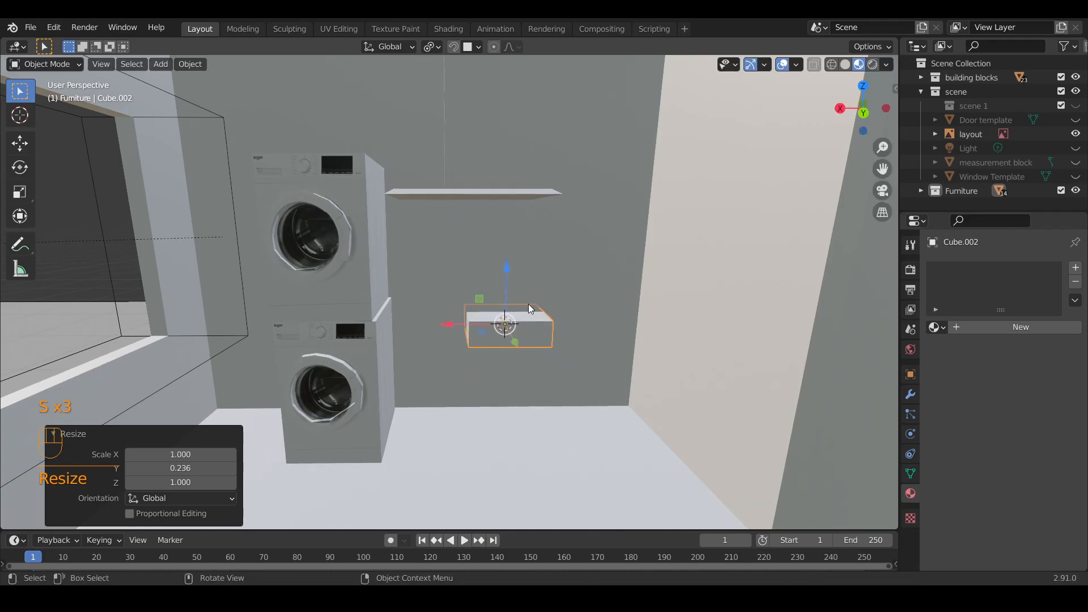
pyautogui.press('s')
pyautogui.press('x')
pyautogui.click(610, 318)
# Step: Move the countertop by -144.8, -11.712 and 66.899 mm, then shift it along Y so it sits against the back wall
pyautogui.press('g')
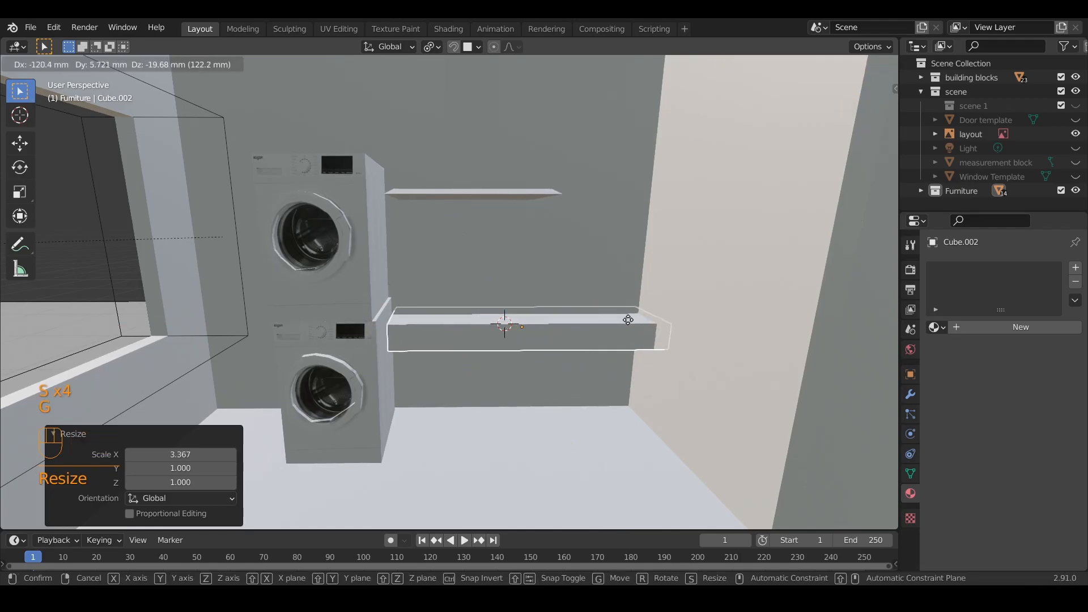
pyautogui.click(631, 307)
pyautogui.moveTo(631, 307); pyautogui.dragTo(655, 383, button='middle')
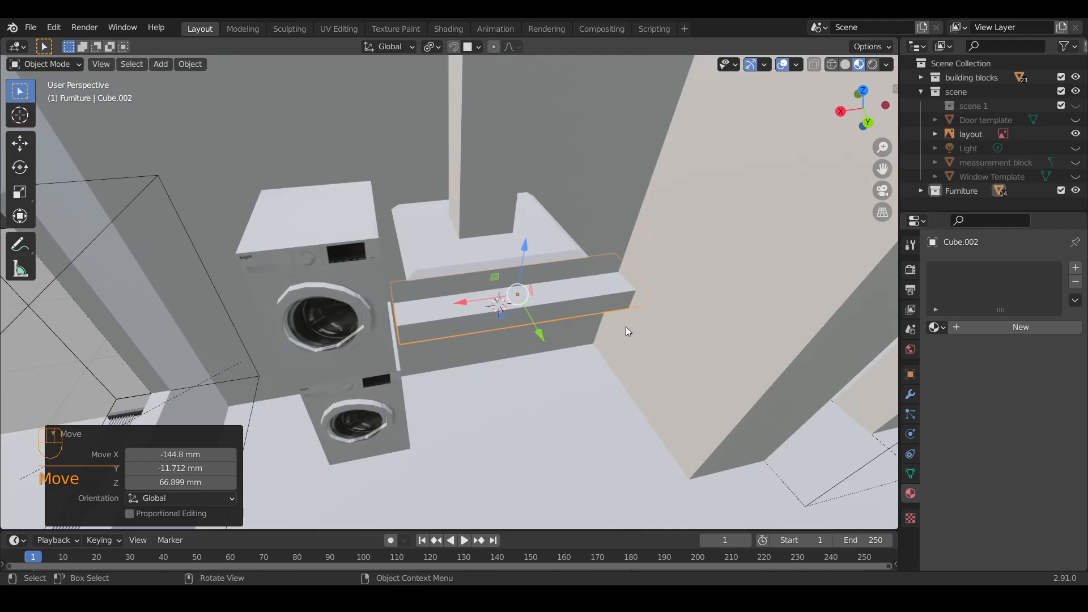
pyautogui.moveTo(539, 339); pyautogui.dragTo(440, 319)
pyautogui.moveTo(536, 354); pyautogui.dragTo(542, 357)
# Step: Add one loop cut across the countertop and slide it toward the side wall with a factor of 0.655
pyautogui.press('Tab')
pyautogui.hotkey('ctrl', 'r')
pyautogui.click(519, 319)
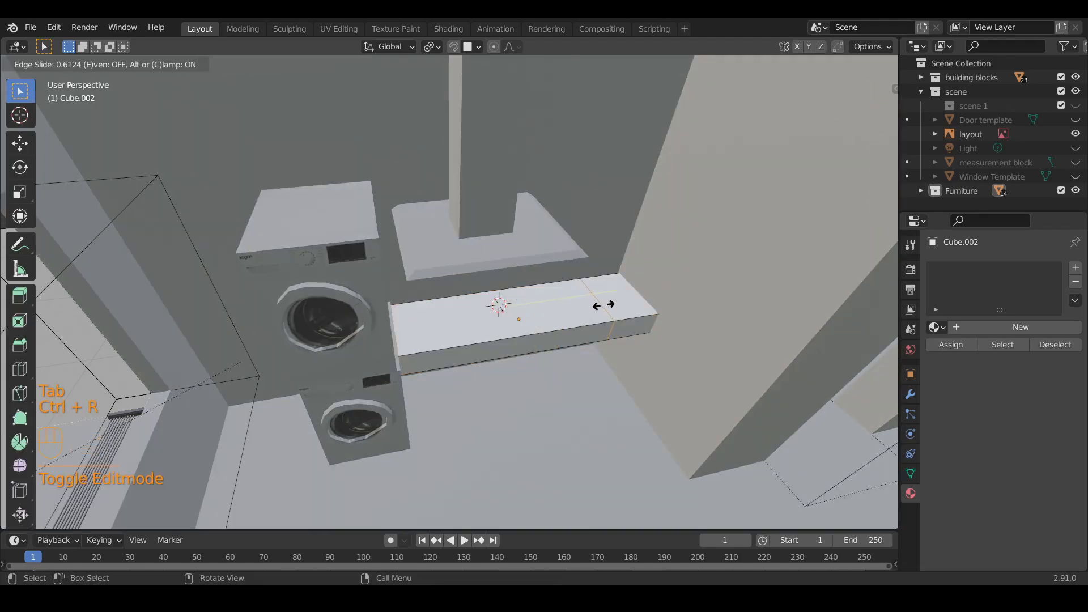
pyautogui.click(609, 306)
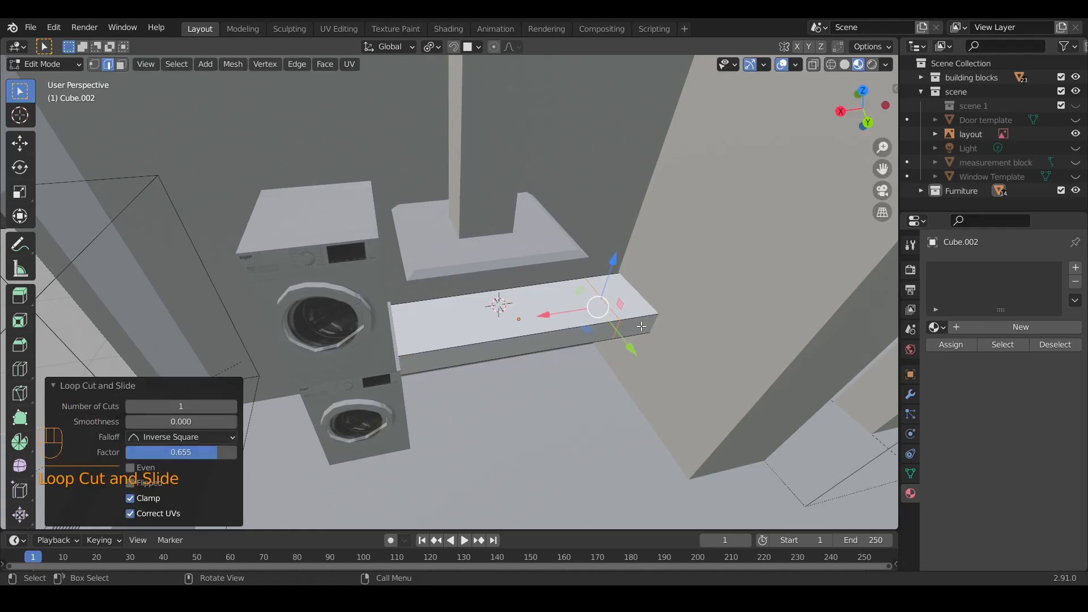
# Step: Extrude the front face of the countertop's corner section about 772 mm along the side wall to form an L-shape
pyautogui.press('3')
pyautogui.click(643, 329)
pyautogui.press('e')
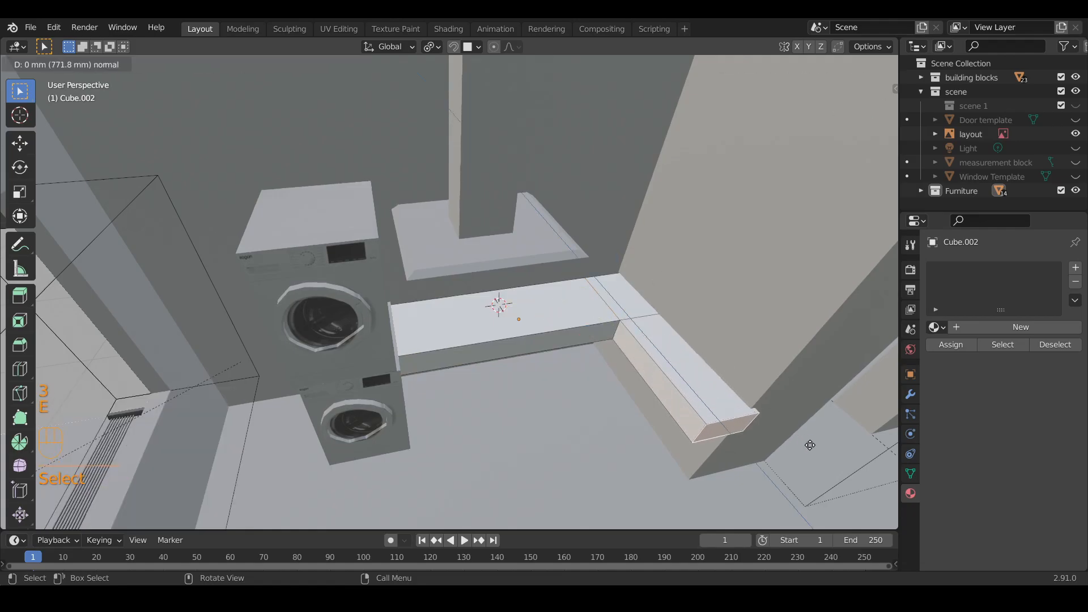
pyautogui.click(809, 446)
# Step: Adjust the position of the side run's end face slightly and leave mesh editing
pyautogui.press('Tab')
pyautogui.moveTo(774, 452); pyautogui.dragTo(743, 424, button='middle')
pyautogui.press('Tab')
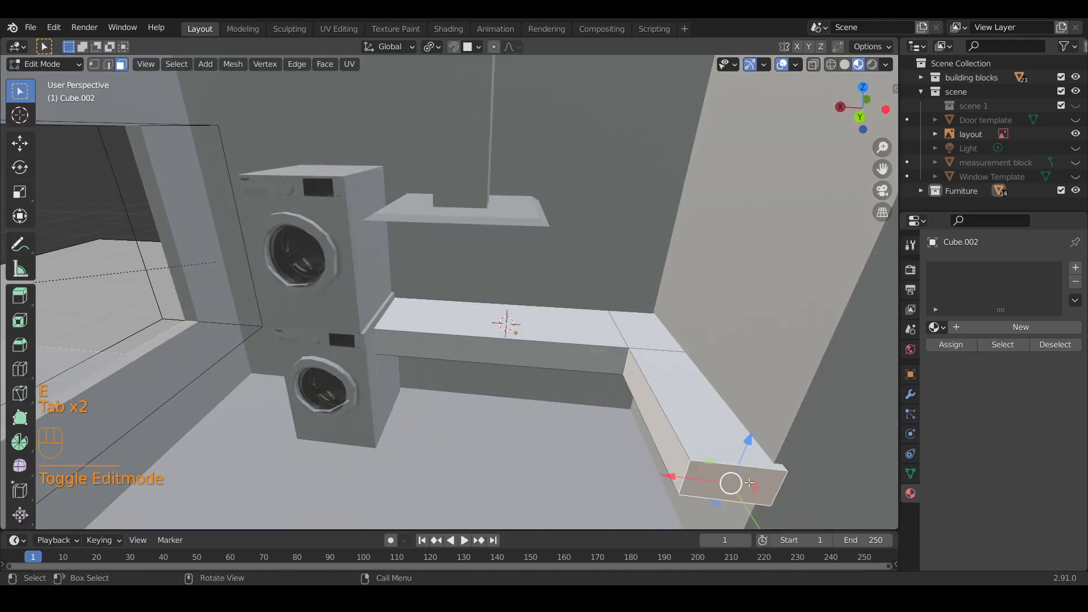
pyautogui.press('g')
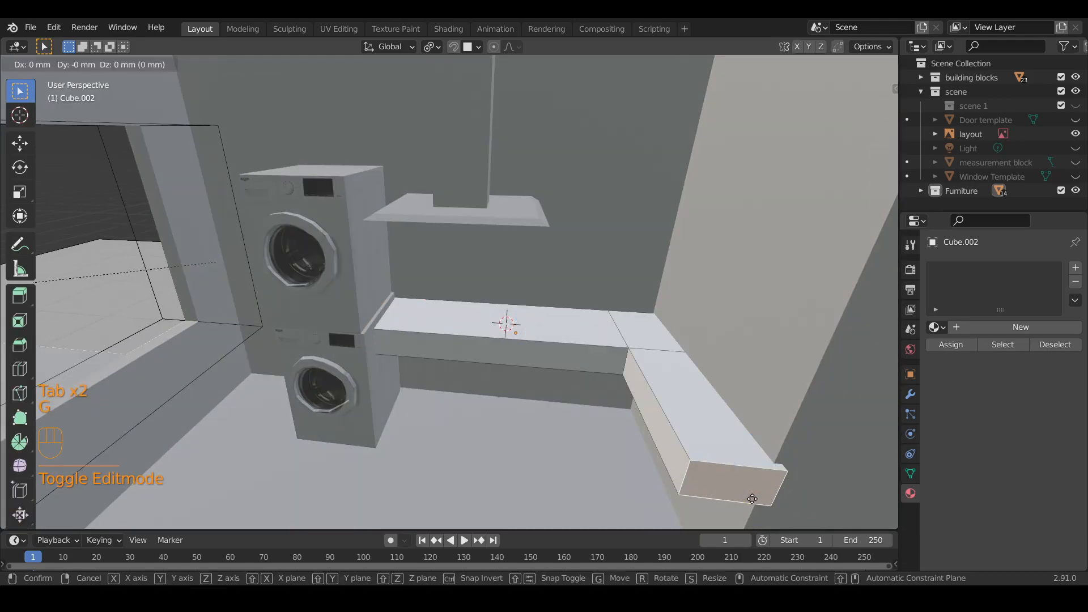
pyautogui.click(748, 496)
pyautogui.press('Tab')
pyautogui.click(460, 319)
pyautogui.press('Tab')
pyautogui.click(457, 319)
pyautogui.press('Tab')
pyautogui.press('Tab')
pyautogui.click(457, 322)
pyautogui.press('Tab')
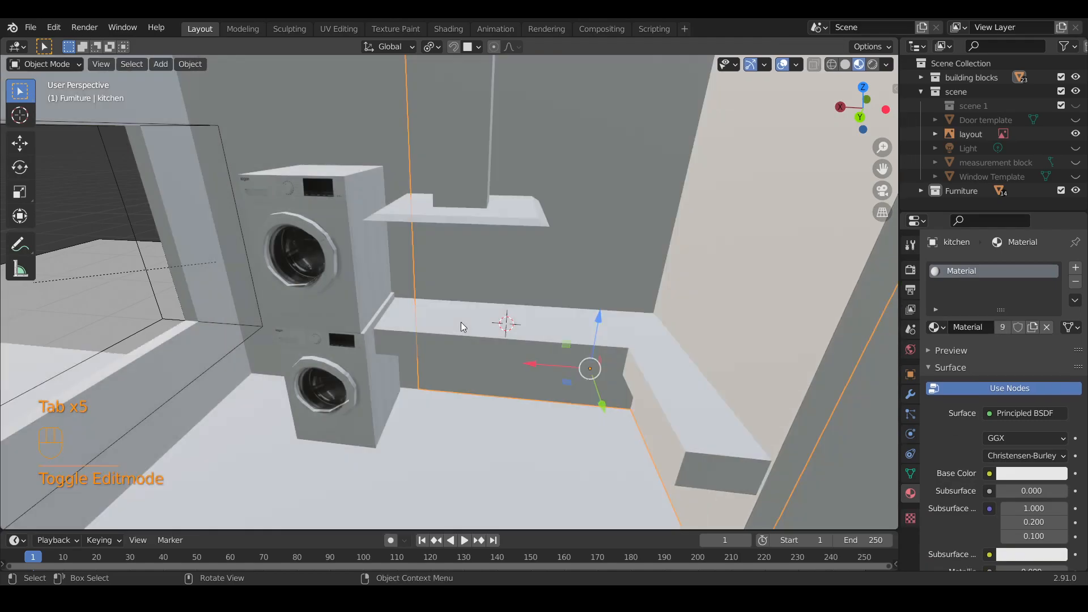
# Step: Reselect the L-shaped countertop for mesh editing and select the top face of its run along the back wall
pyautogui.click(459, 321)
pyautogui.press('Tab')
pyautogui.click(460, 322)
pyautogui.scroll(3, 462, 340)
pyautogui.moveTo(464, 351); pyautogui.dragTo(492, 335, button='middle')
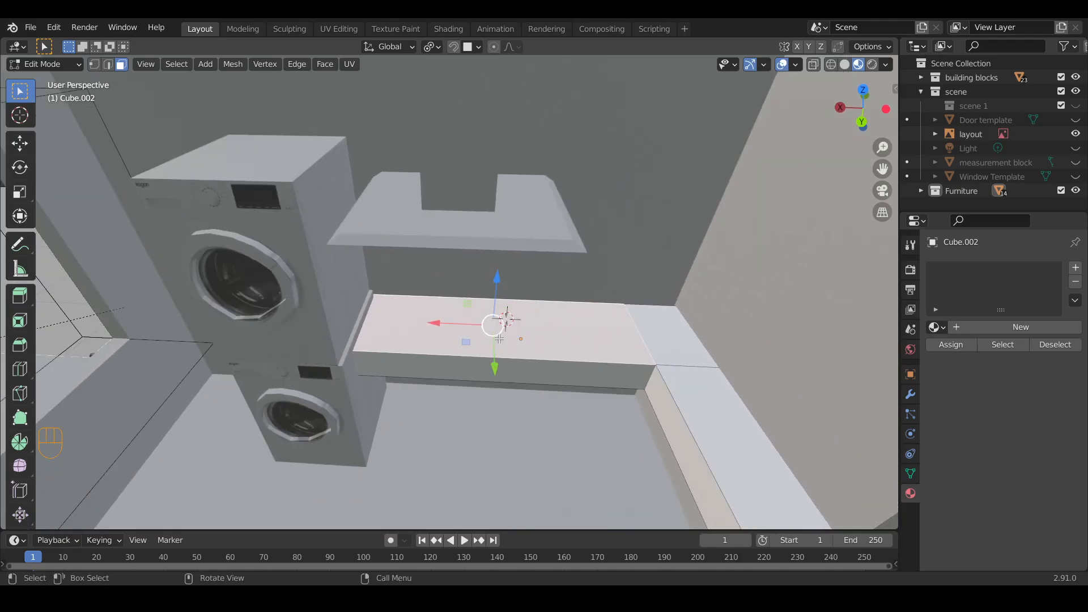
# Step: Isolate the countertop and add one loop cut across its back-wall run, slid toward the free end opposite the corner
pyautogui.press('/')
pyautogui.scroll(4, 459, 307)
pyautogui.keyDown('shift'); pyautogui.moveTo(397, 272); pyautogui.dragTo(484, 400, button='middle'); pyautogui.keyUp('shift')
pyautogui.hotkey('ctrl', 'r')
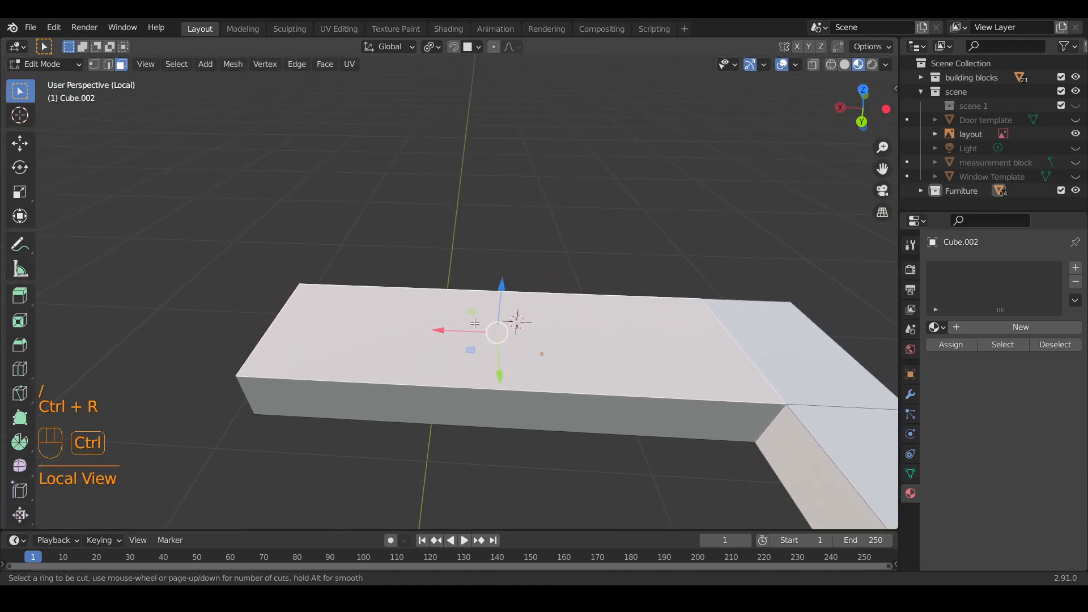
pyautogui.click(459, 310)
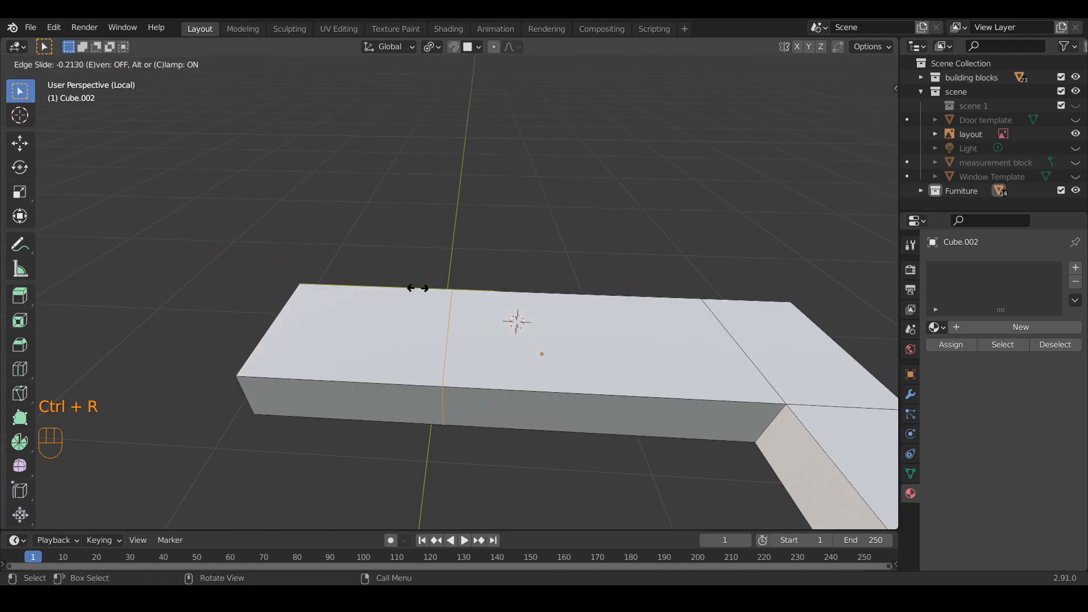
pyautogui.click(431, 290)
# Step: Select the top face of the countertop's end section and inset it by about 154 mm
pyautogui.moveTo(400, 330); pyautogui.dragTo(627, 274, button='middle')
pyautogui.click(509, 322)
pyautogui.press('3')
pyautogui.keyDown('shift'); pyautogui.click(518, 337); pyautogui.keyUp('shift')
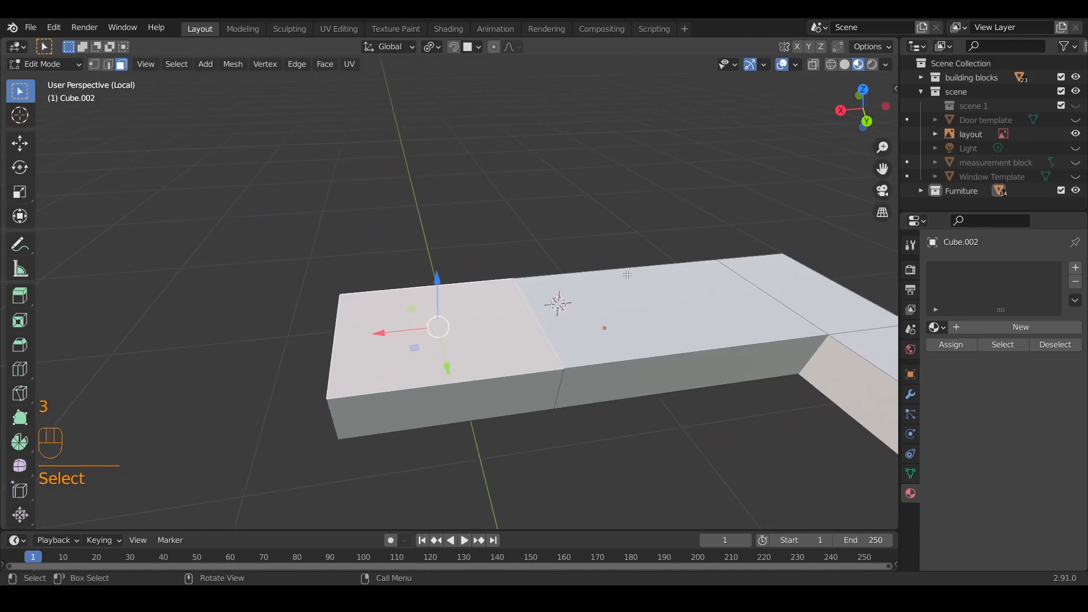
pyautogui.press('i')
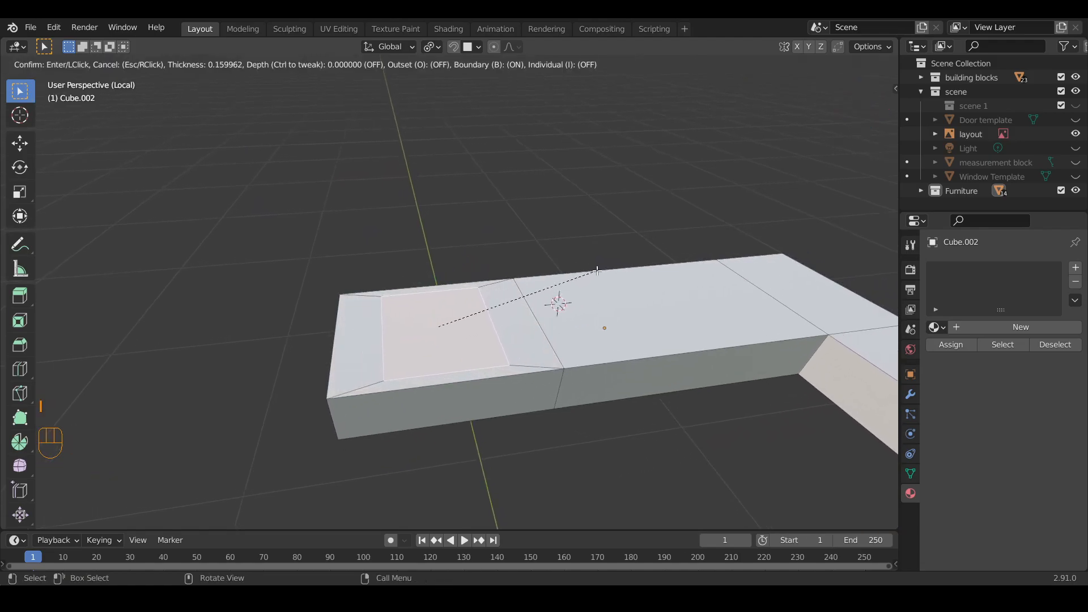
pyautogui.click(598, 270)
# Step: Scale the inset face to 0.618 along Y and move it about 50 mm along Y
pyautogui.press('s')
pyautogui.press('y')
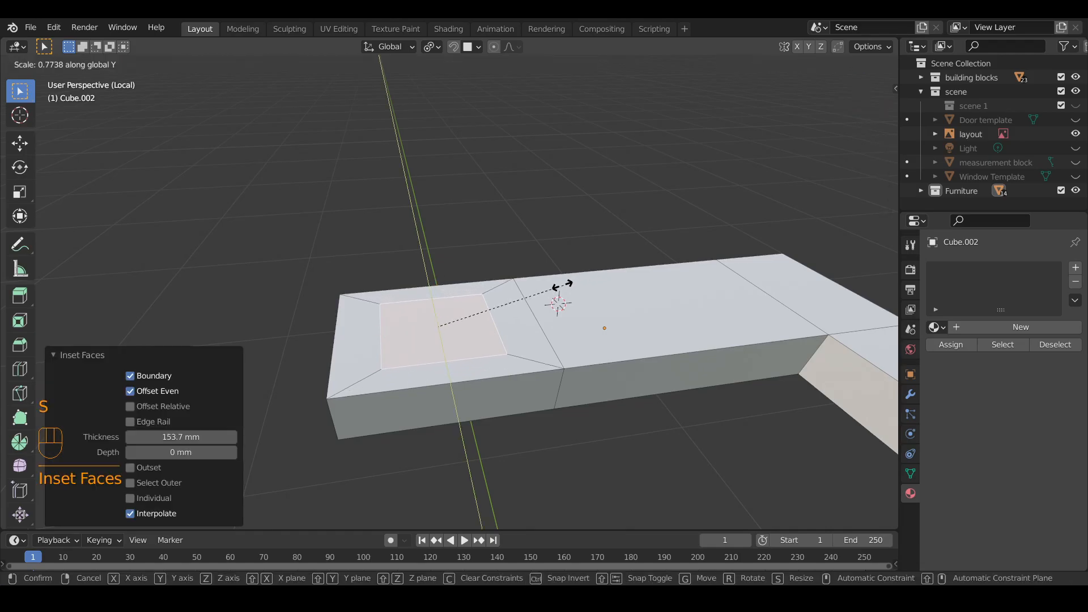
pyautogui.click(538, 296)
pyautogui.press('g')
pyautogui.press('y')
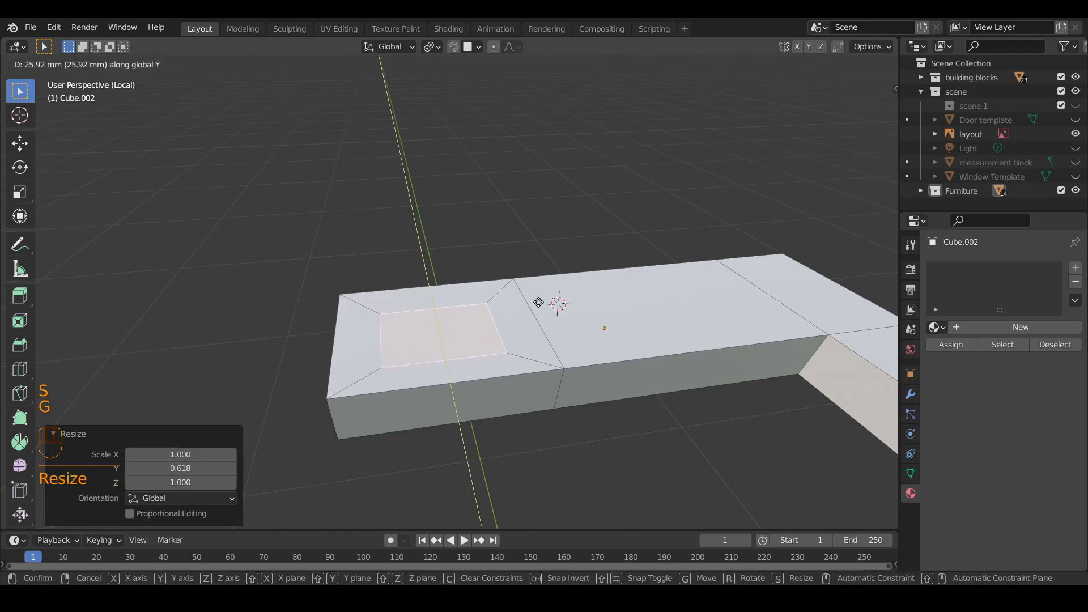
pyautogui.click(532, 367)
# Step: Extrude the inset face down into the countertop to form a sink basin
pyautogui.keyDown('shift'); pyautogui.moveTo(532, 368); pyautogui.dragTo(573, 309, button='middle'); pyautogui.keyUp('shift')
pyautogui.press('e')
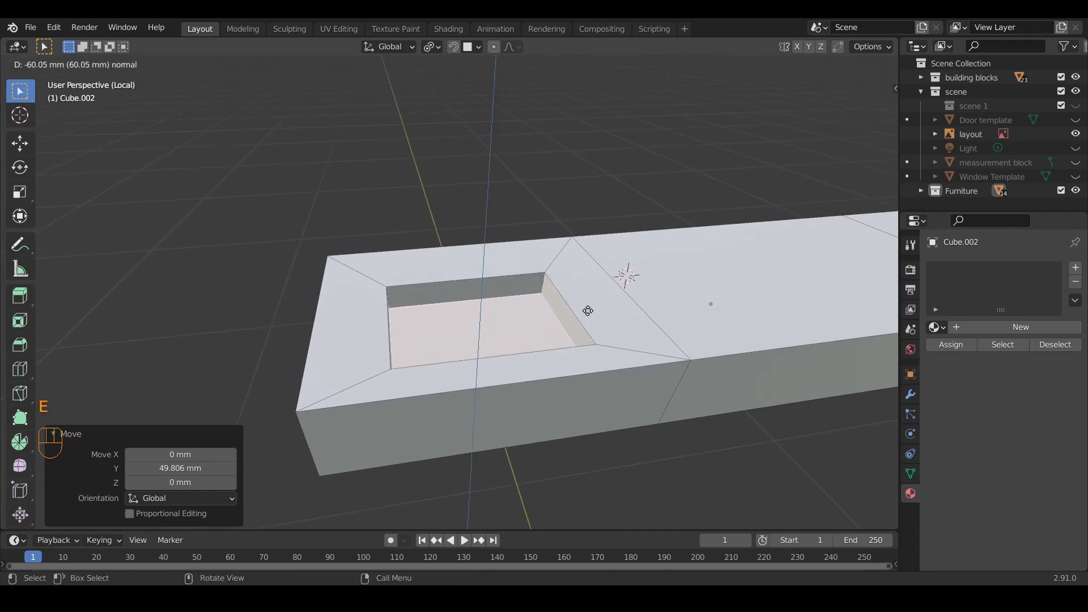
pyautogui.click(594, 328)
pyautogui.moveTo(593, 328); pyautogui.dragTo(565, 286, button='middle')
# Step: Bevel the basin's four vertical corner edges with 3 segments, then leave mesh editing and bring back the full scene
pyautogui.press('2')
pyautogui.click(495, 274)
pyautogui.keyDown('shift'); pyautogui.click(342, 319); pyautogui.keyUp('shift')
pyautogui.keyDown('shift'); pyautogui.click(474, 344); pyautogui.keyUp('shift')
pyautogui.keyDown('shift'); pyautogui.click(612, 358); pyautogui.keyUp('shift')
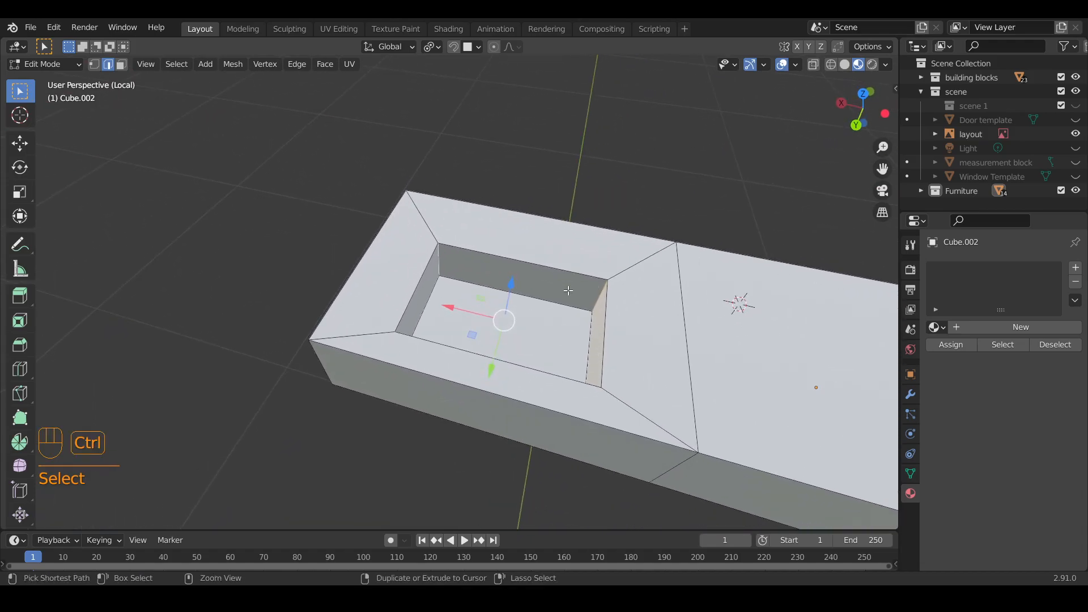
pyautogui.hotkey('ctrl', 'b')
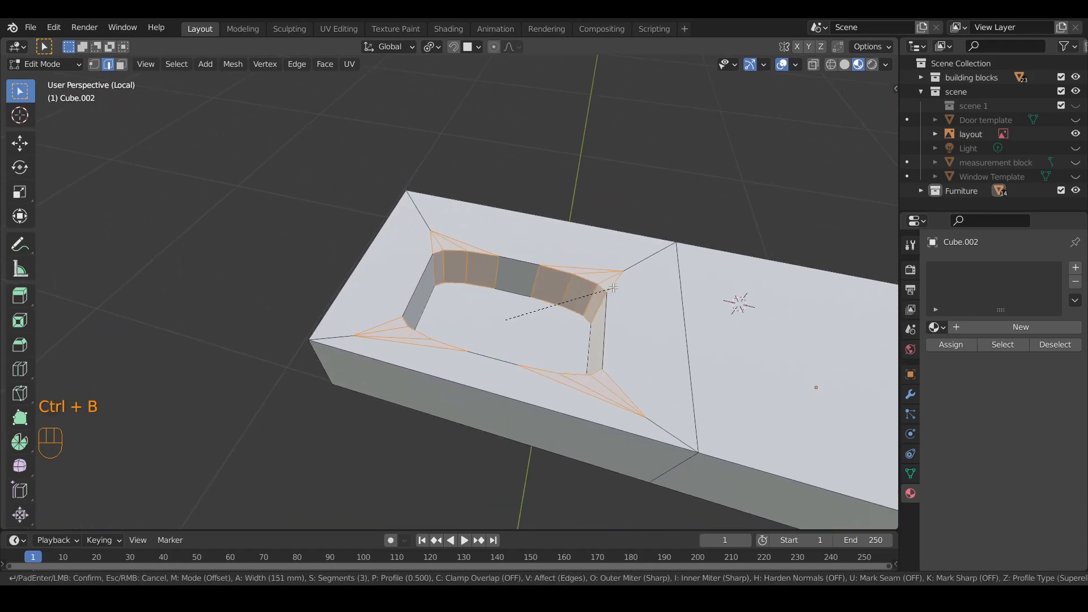
pyautogui.click(599, 311)
pyautogui.press('Tab')
pyautogui.moveTo(600, 311); pyautogui.dragTo(478, 345, button='middle')
pyautogui.press('/')
# Step: Give the countertop a new material with a dark grey base color
pyautogui.click(1004, 327)
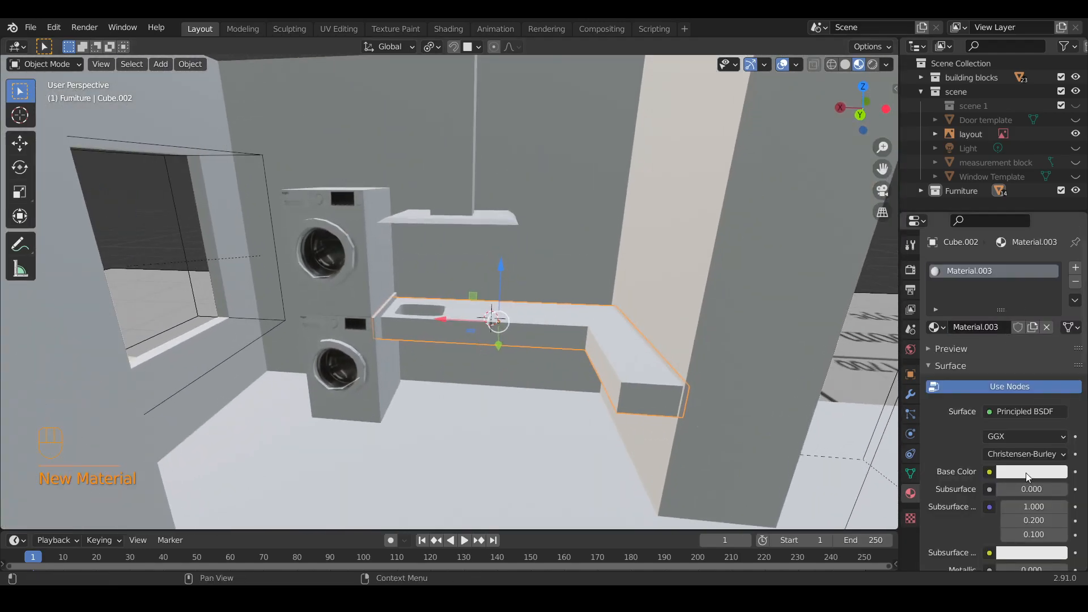
pyautogui.click(1027, 472)
pyautogui.moveTo(1000, 325); pyautogui.dragTo(1056, 332)
pyautogui.moveTo(1004, 324); pyautogui.dragTo(994, 321)
pyautogui.scroll(-3, 510, 365)
pyautogui.moveTo(507, 365); pyautogui.dragTo(519, 381, button='middle')
pyautogui.scroll(4, 519, 380)
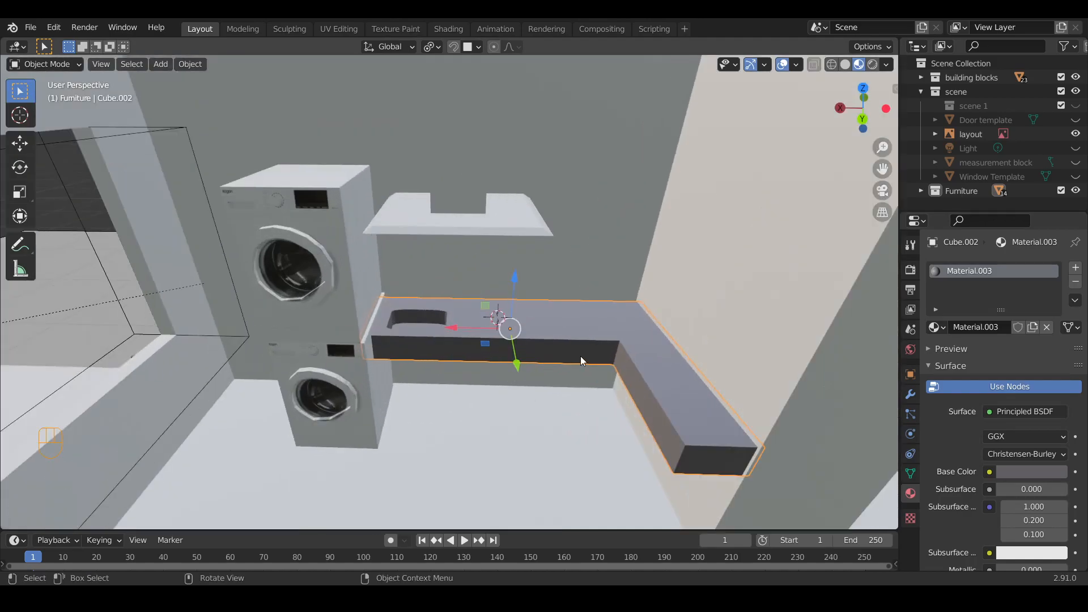
# Step: Scale the whole countertop down slightly
pyautogui.press('s')
pyautogui.click(567, 399)
pyautogui.press('Tab')
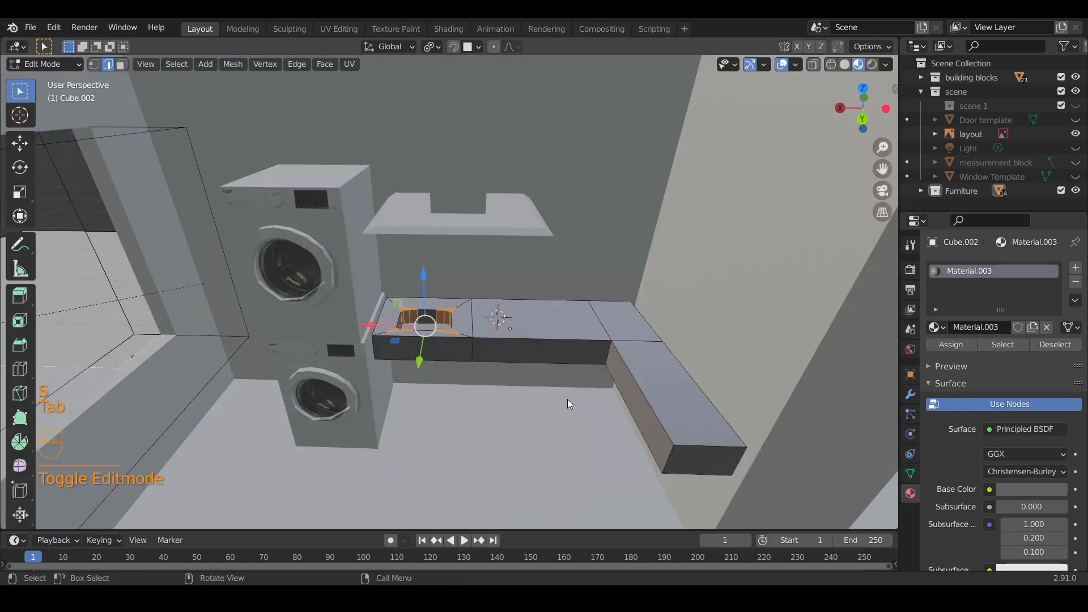
pyautogui.press('Tab')
# Step: Add a 2000 mm plane at the wall beyond the dining table
pyautogui.scroll(4, 555, 406)
pyautogui.moveTo(519, 407); pyautogui.dragTo(556, 408, button='middle')
pyautogui.scroll(-5, 567, 397)
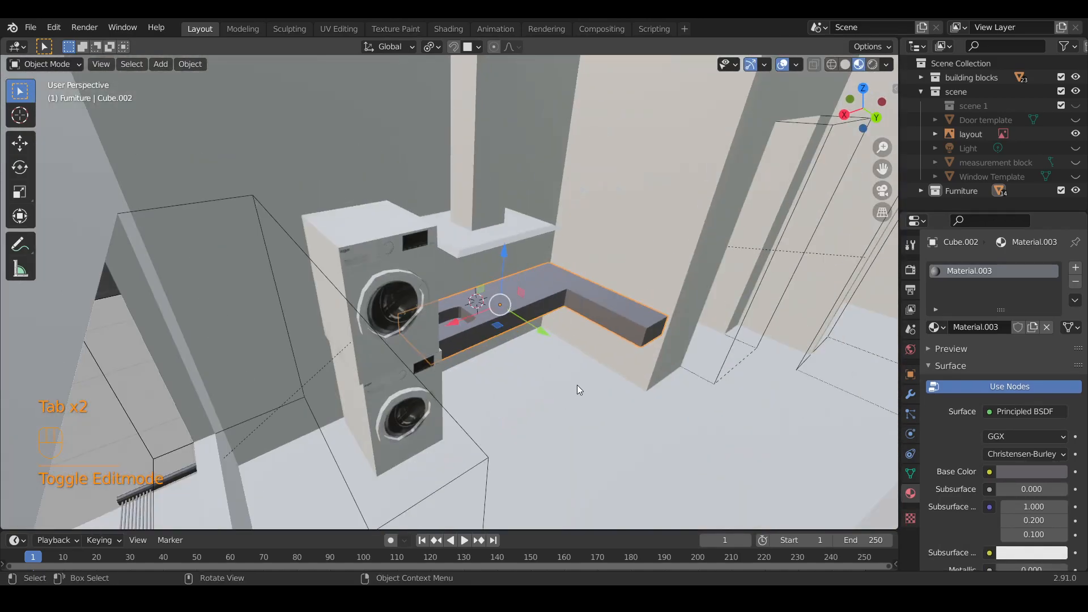
pyautogui.scroll(-4, 577, 390)
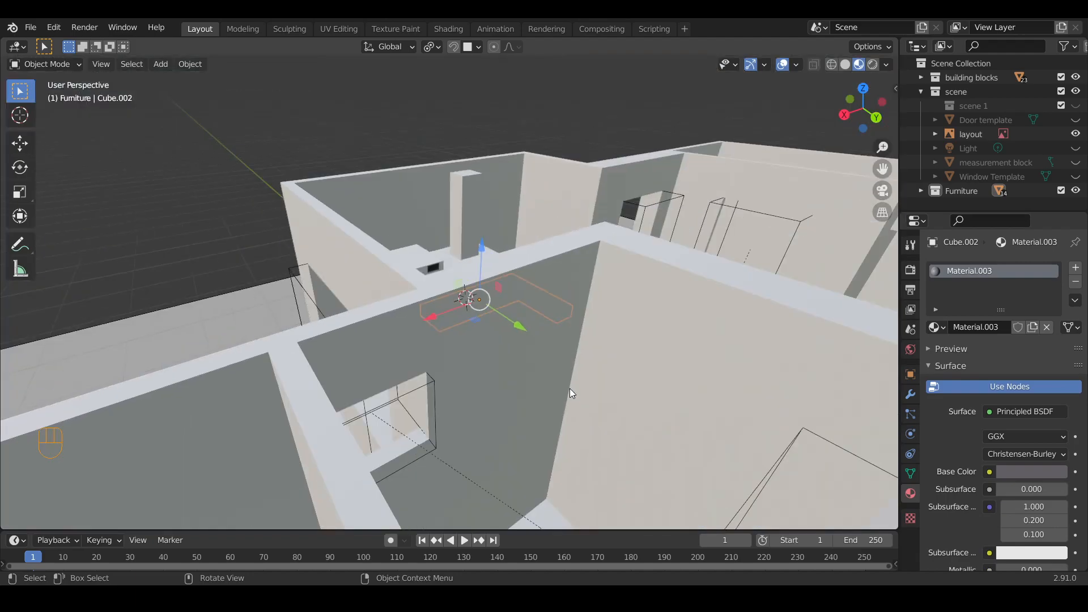
pyautogui.moveTo(569, 391); pyautogui.dragTo(444, 311, button='middle')
pyautogui.scroll(3, 445, 317)
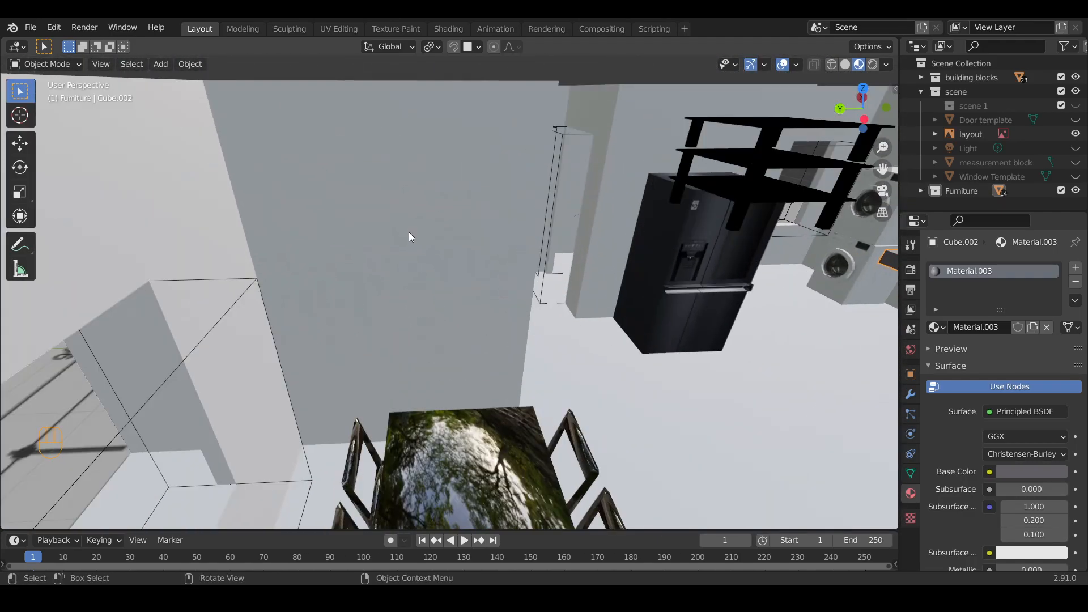
pyautogui.hotkey('shift', 'a')
pyautogui.moveTo(404, 218)
pyautogui.click(465, 223)
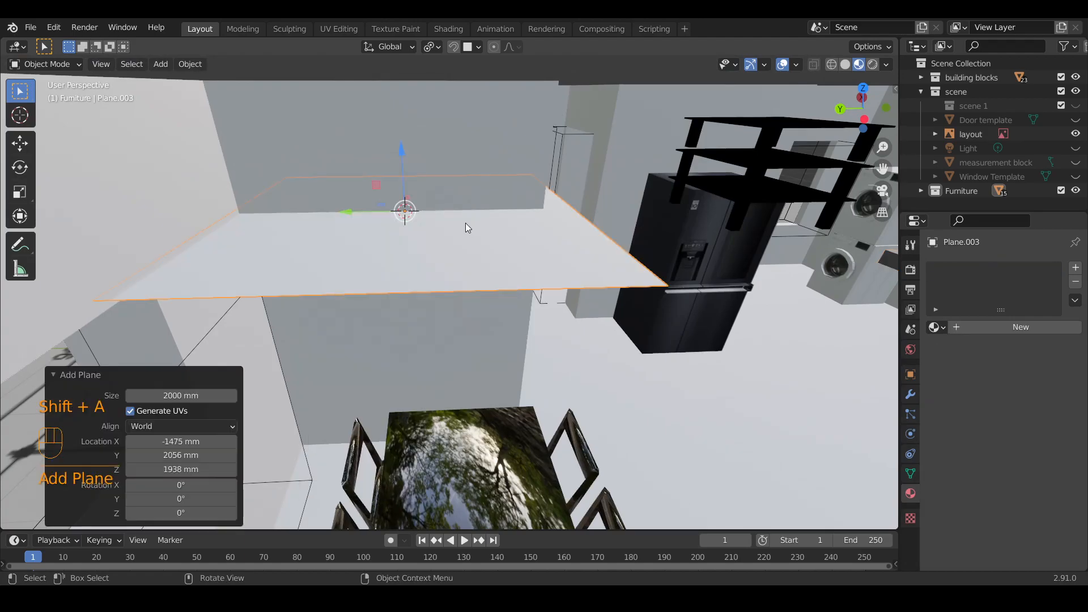
# Step: Rotate the new plane 90° about the global Y axis so it stands parallel to the wall
pyautogui.write('rx90')
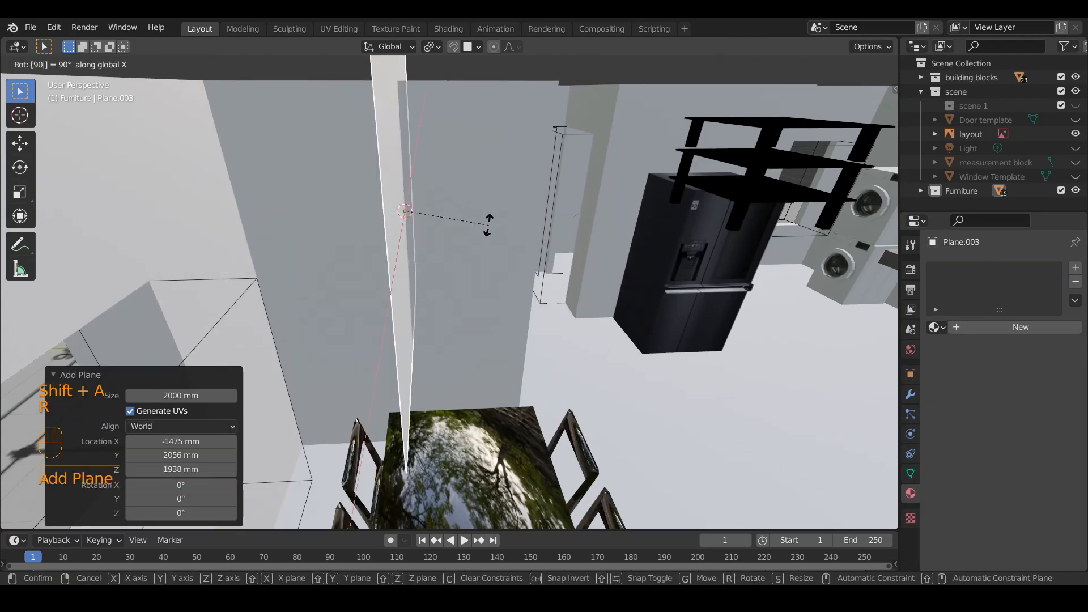
pyautogui.press('Escape')
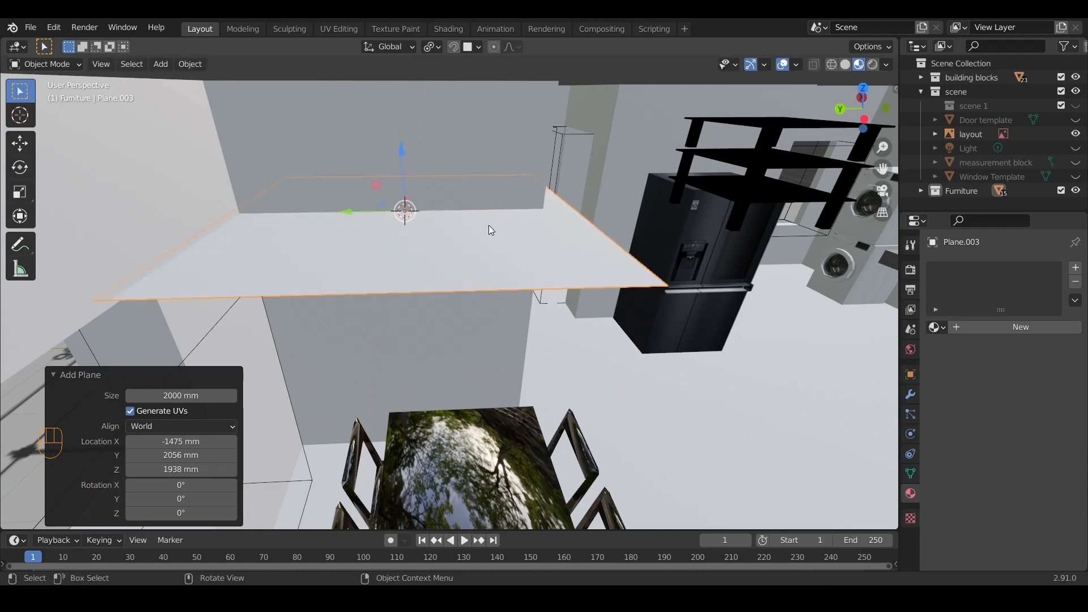
pyautogui.write('ry90')
pyautogui.press('Return')
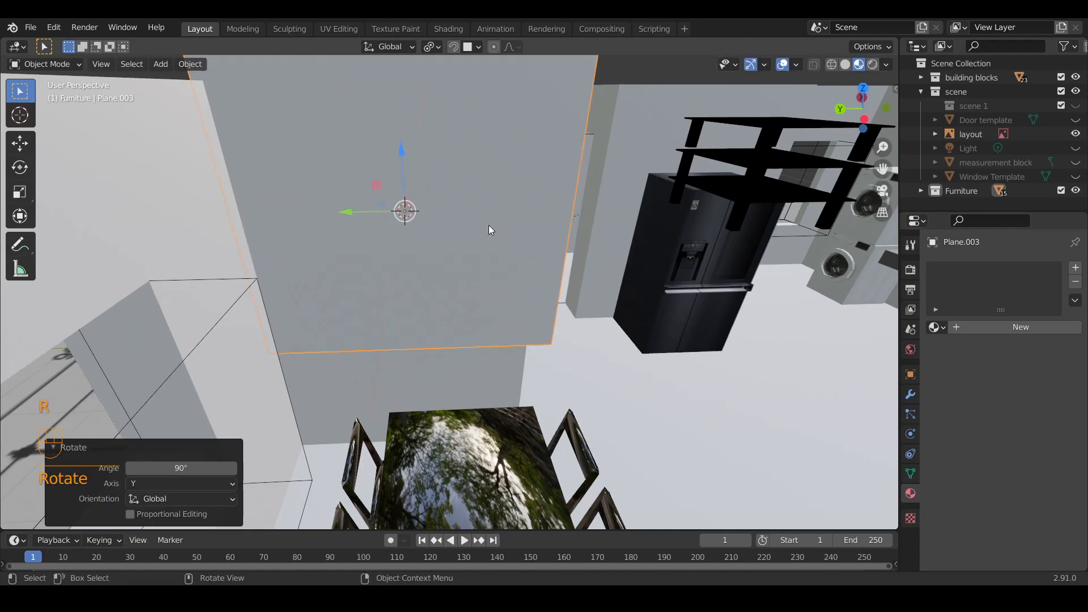
# Step: Isolate the upright plane in mesh editing and extrude it about 60 mm into a thin panel
pyautogui.press('Tab')
pyautogui.scroll(-3, 489, 226)
pyautogui.press('KP_Divide')
pyautogui.moveTo(489, 226); pyautogui.dragTo(551, 215, button='middle')
pyautogui.press('e')
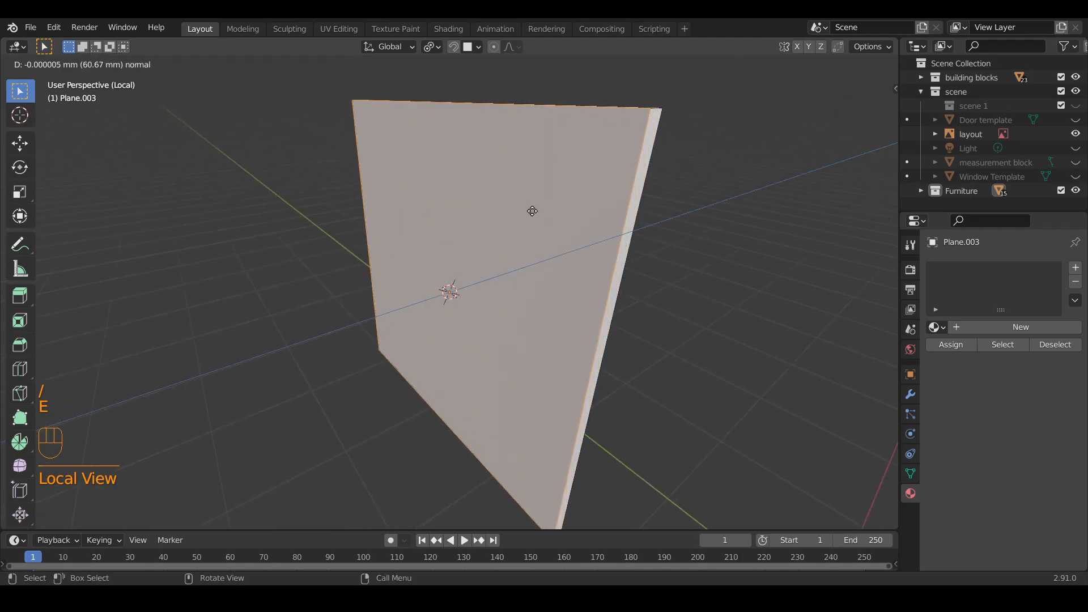
pyautogui.click(534, 208)
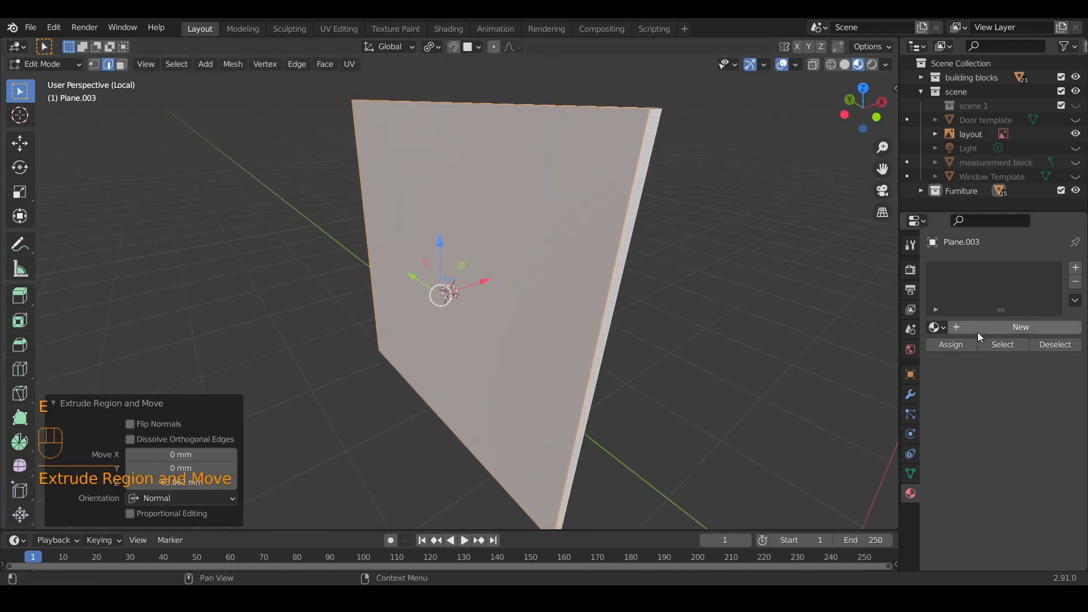
# Step: Create a material named "pic frame" on the panel and set its base color to black
pyautogui.click(994, 328)
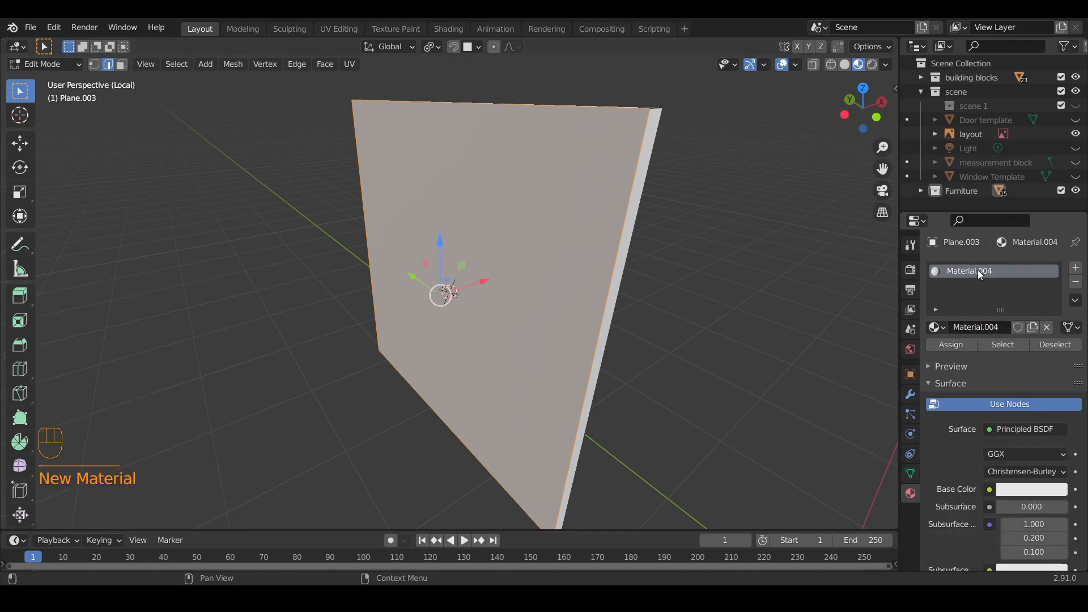
pyautogui.write('pic frame')
pyautogui.press('Return')
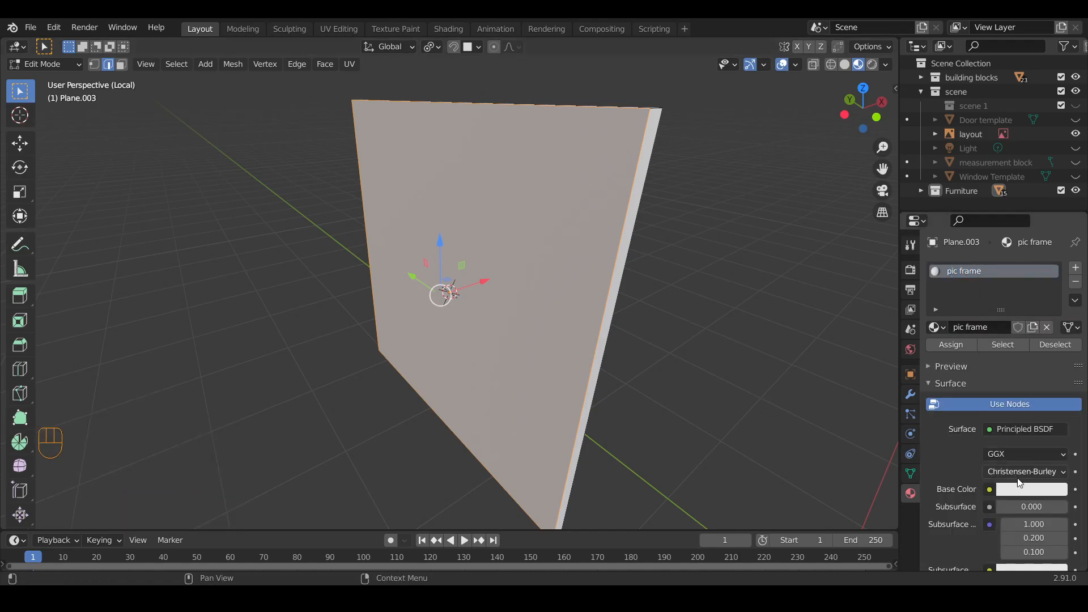
pyautogui.click(1031, 489)
pyautogui.moveTo(1001, 357); pyautogui.dragTo(1003, 387)
pyautogui.moveTo(1055, 354); pyautogui.dragTo(1058, 390)
# Step: Inset the panel's front face by about 33 mm and extrude it about 48.5 mm inward as a recessed picture area
pyautogui.moveTo(541, 289); pyautogui.dragTo(644, 280, button='middle')
pyautogui.press('i')
pyautogui.click(684, 236)
pyautogui.moveTo(685, 236); pyautogui.dragTo(576, 270, button='middle')
pyautogui.press('e')
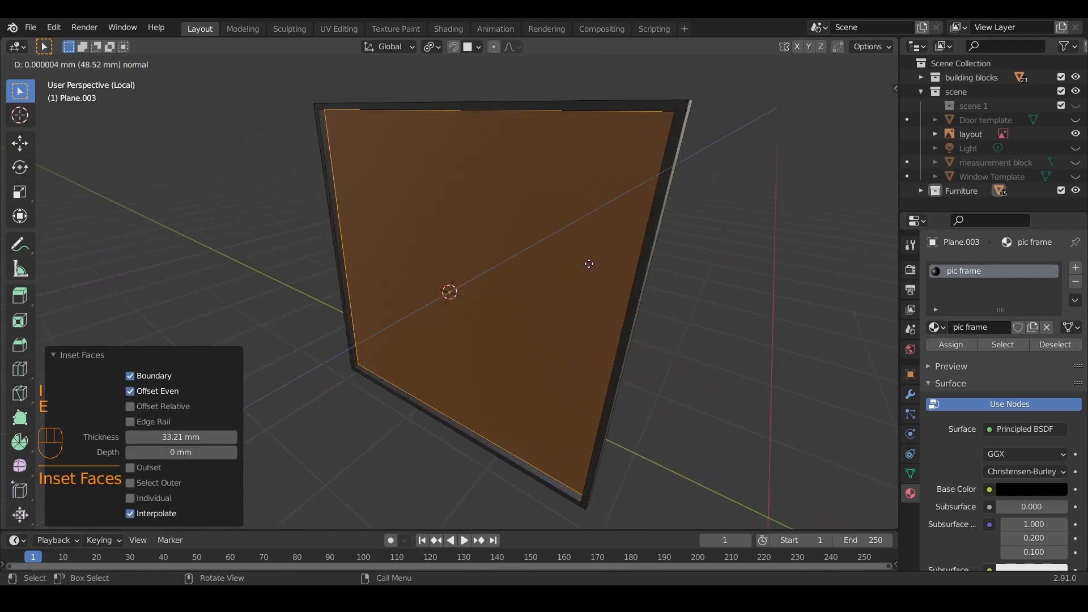
pyautogui.click(588, 262)
pyautogui.moveTo(790, 290); pyautogui.dragTo(804, 286, button='middle')
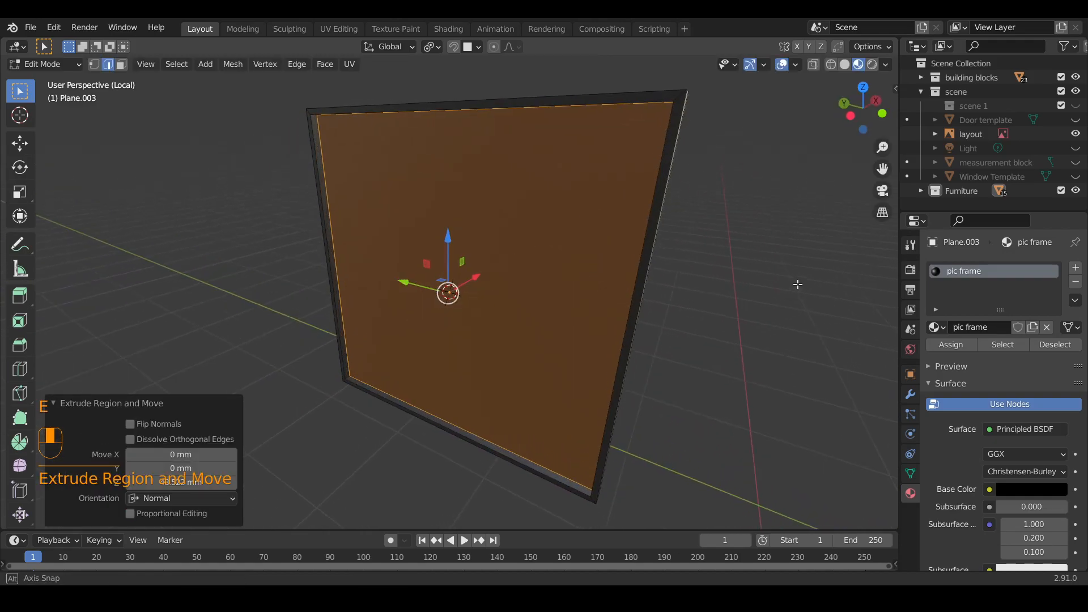
# Step: Add a second material slot with a new material and assign it to the recessed picture face
pyautogui.click(1080, 269)
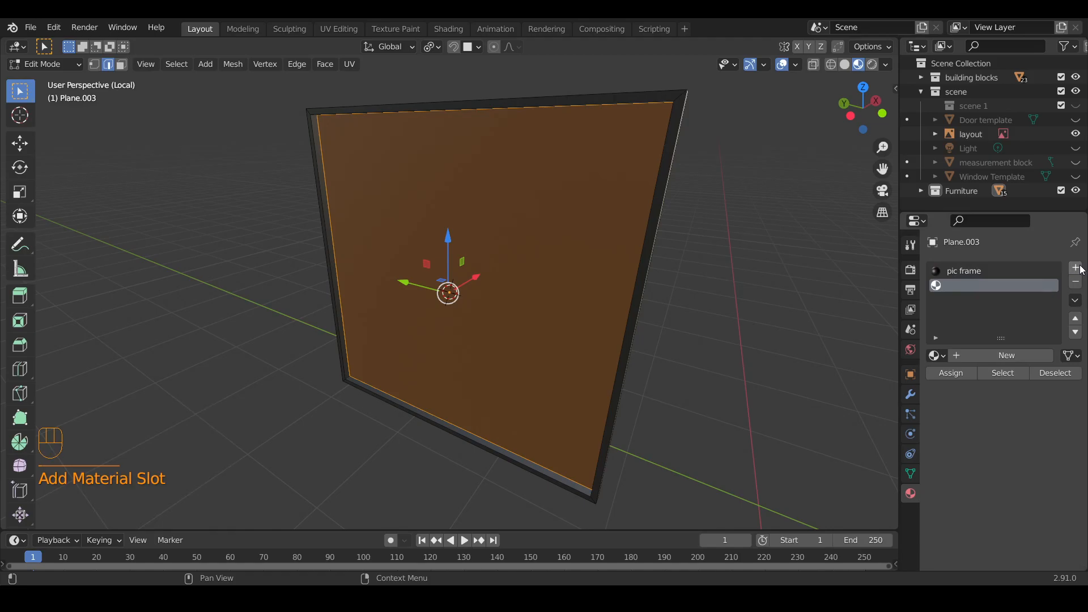
pyautogui.click(961, 357)
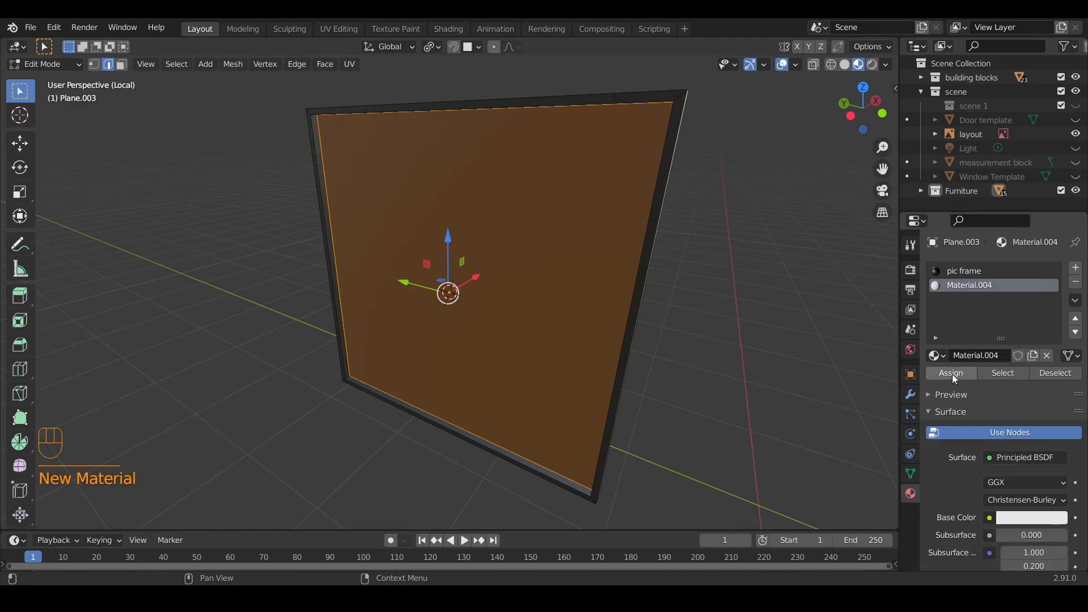
pyautogui.click(951, 374)
pyautogui.moveTo(478, 248); pyautogui.dragTo(946, 510, button='middle')
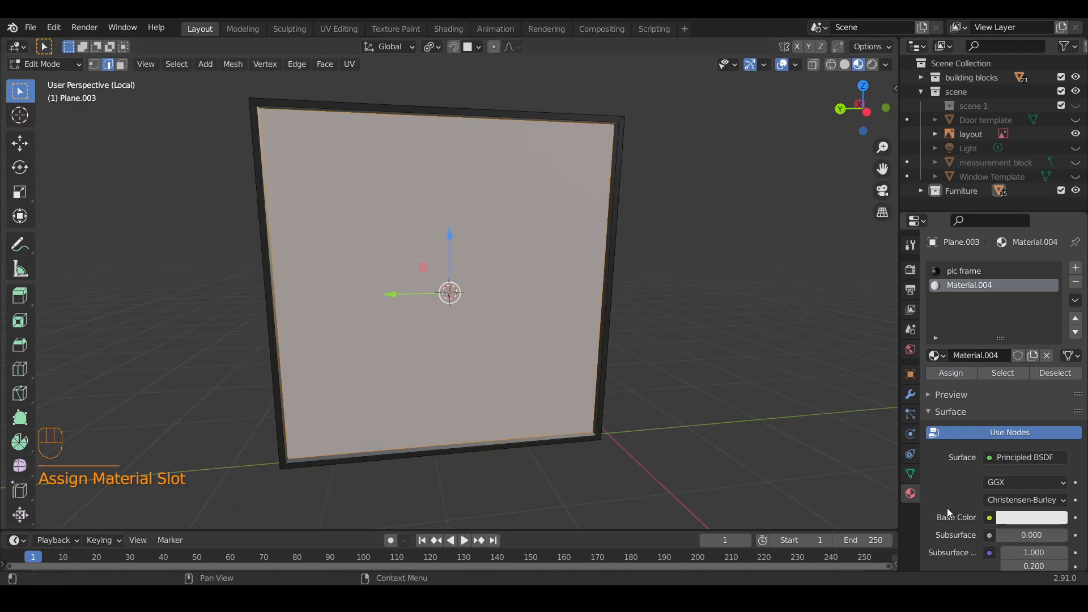
# Step: Split the 3D viewport into two views and set the isolated one to left orthographic
pyautogui.click(987, 519)
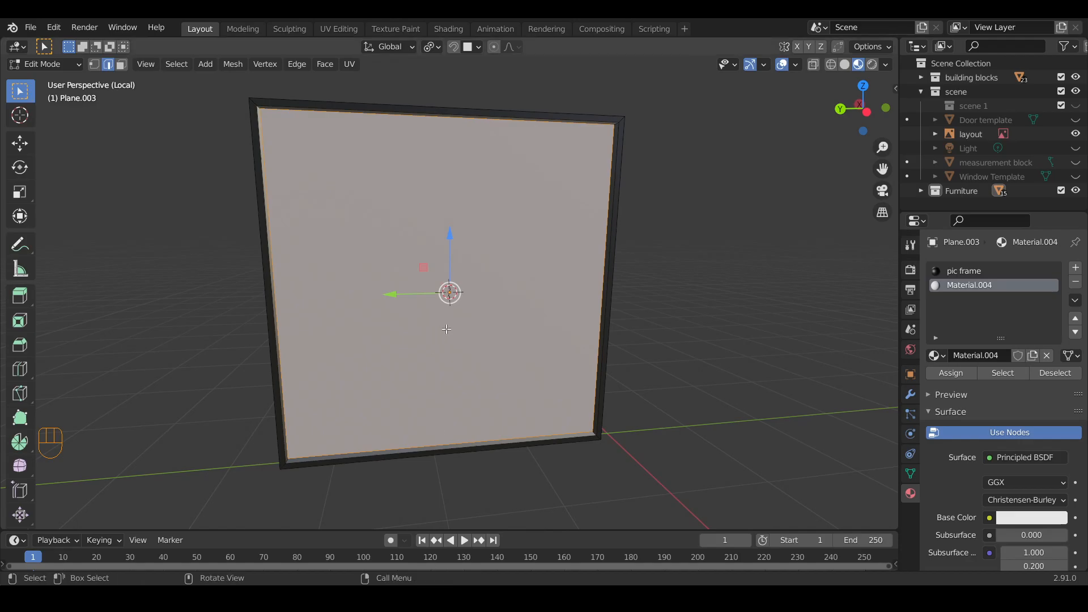
pyautogui.moveTo(240, 63); pyautogui.dragTo(403, 124)
pyautogui.click(865, 112)
# Step: Set the picture material's base color to an Image Texture and load the Doraemon poster image file
pyautogui.click(989, 518)
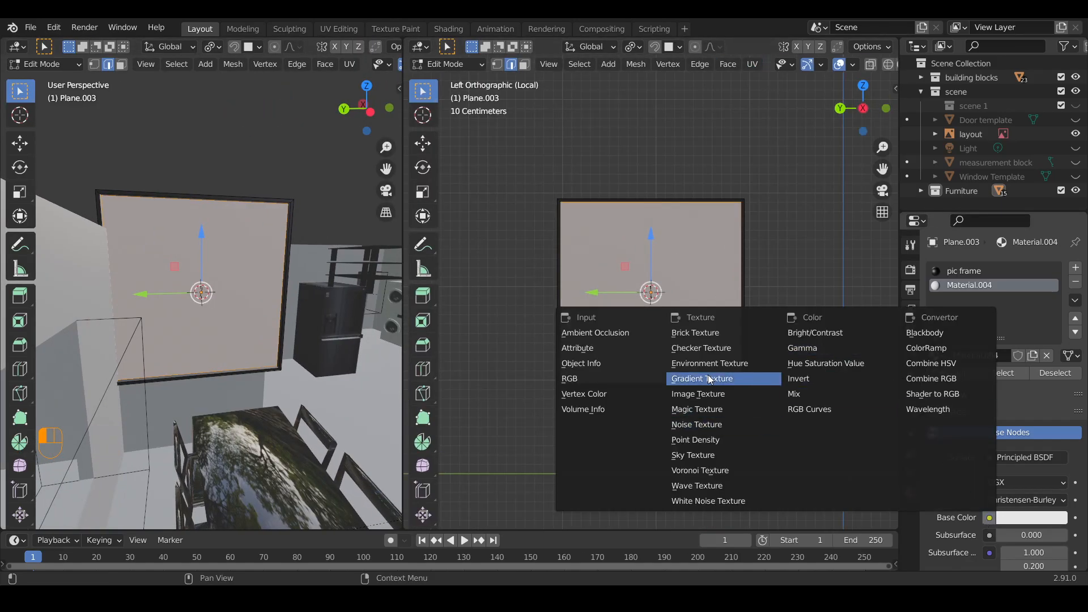
pyautogui.click(716, 395)
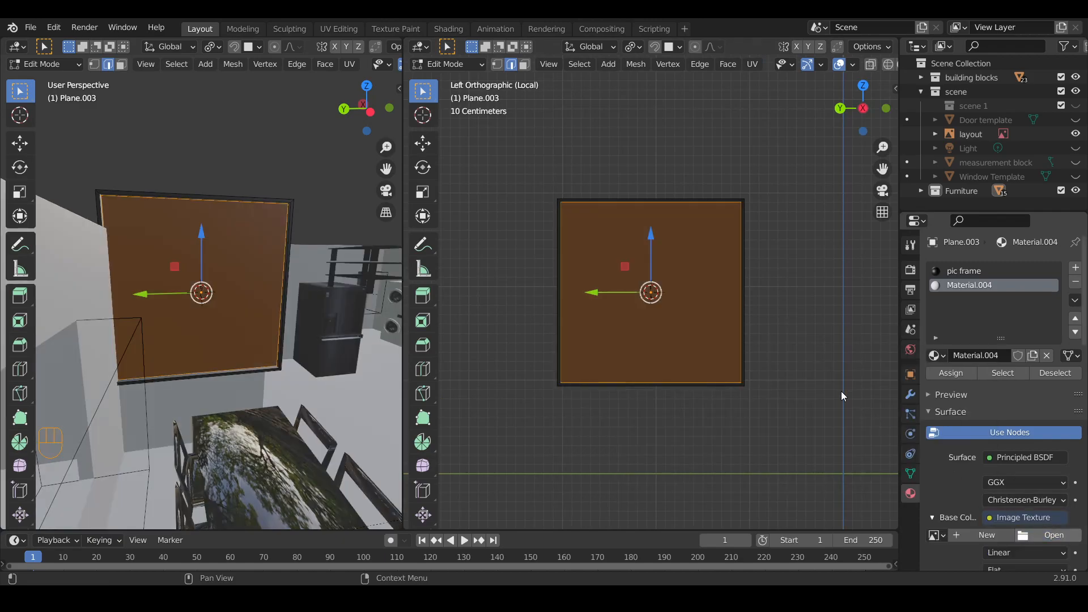
pyautogui.doubleClick(366, 168)
pyautogui.scroll(2, 234, 305)
pyautogui.moveTo(261, 304); pyautogui.dragTo(247, 291, button='middle')
pyautogui.scroll(3, 721, 288)
pyautogui.press('Tab')
pyautogui.scroll(-1, 722, 288)
pyautogui.press('Tab')
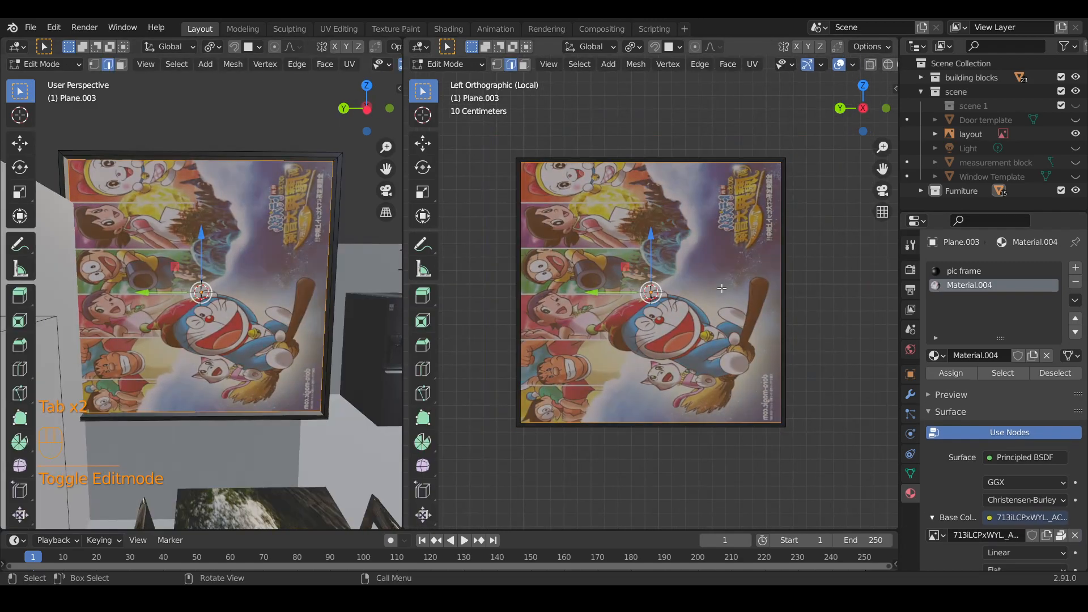
# Step: Select the picture face and change the perspective viewport into a UV Editor
pyautogui.press('3')
pyautogui.click(242, 280)
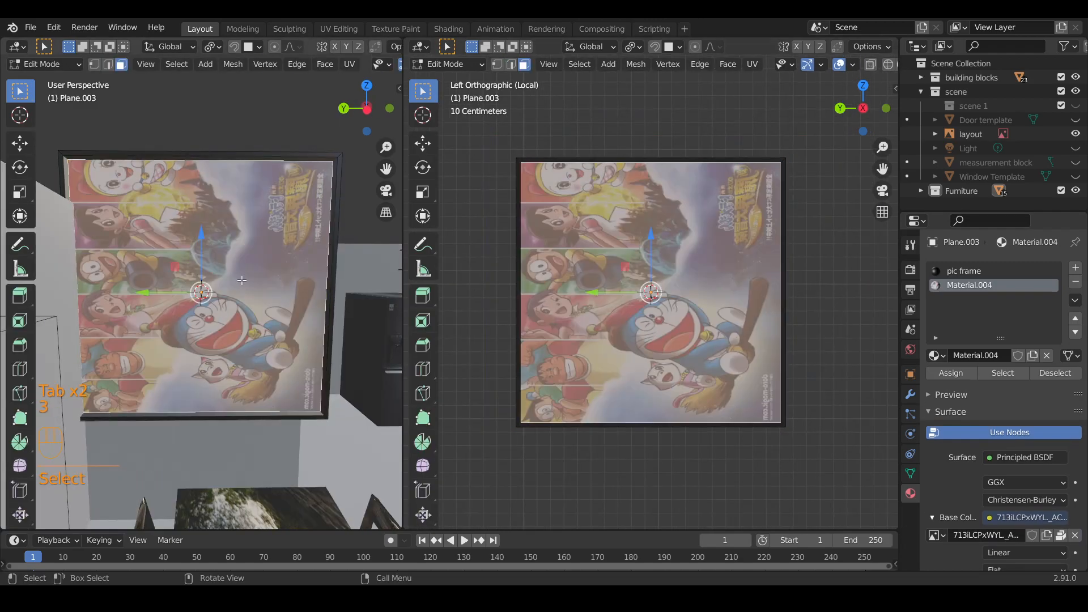
pyautogui.moveTo(242, 280); pyautogui.dragTo(221, 280, button='middle')
pyautogui.click(17, 46)
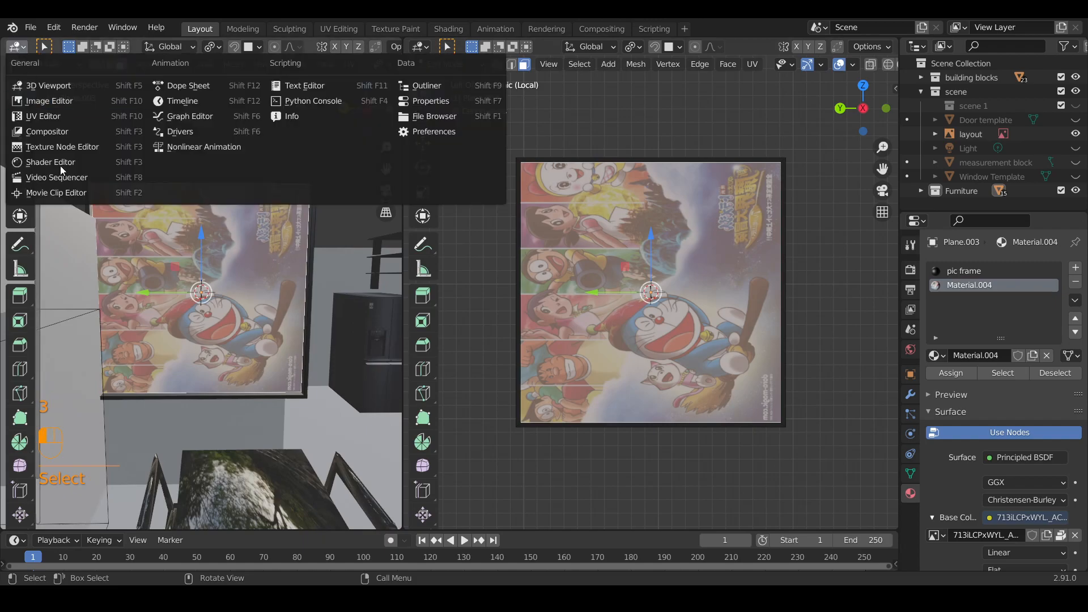
pyautogui.click(69, 117)
# Step: Rotate the picture face's UVs about 90° so the poster stands upright in the frame
pyautogui.scroll(-2, 236, 273)
pyautogui.moveTo(30, 153); pyautogui.dragTo(398, 500)
pyautogui.press('r')
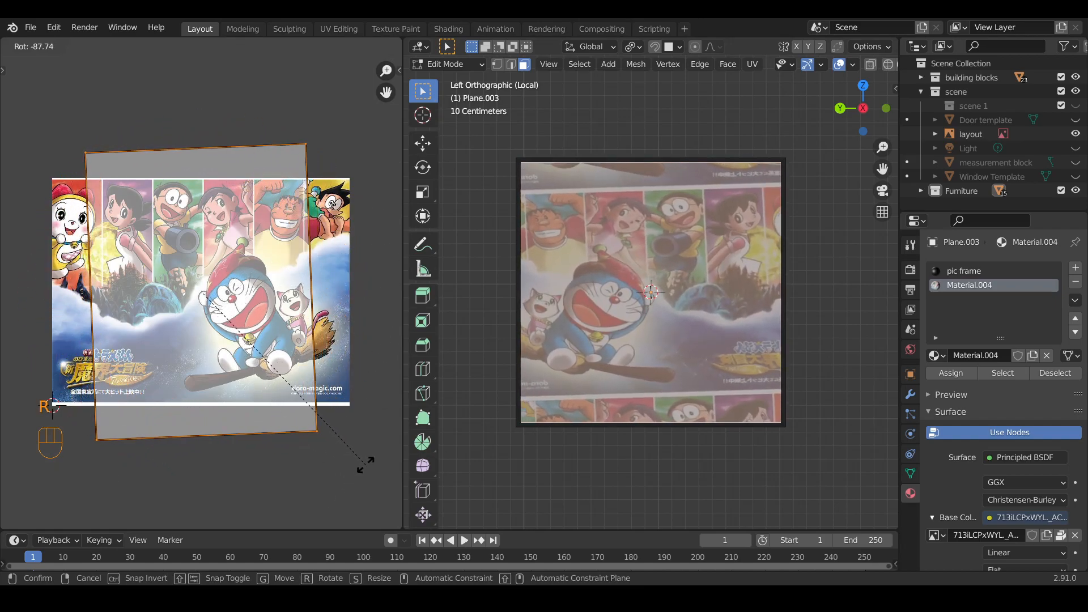
pyautogui.click(357, 468)
# Step: Scale and move the lower edge of the picture face's UVs to match the bottom edge of the poster image
pyautogui.moveTo(60, 408); pyautogui.dragTo(339, 487)
pyautogui.press('s')
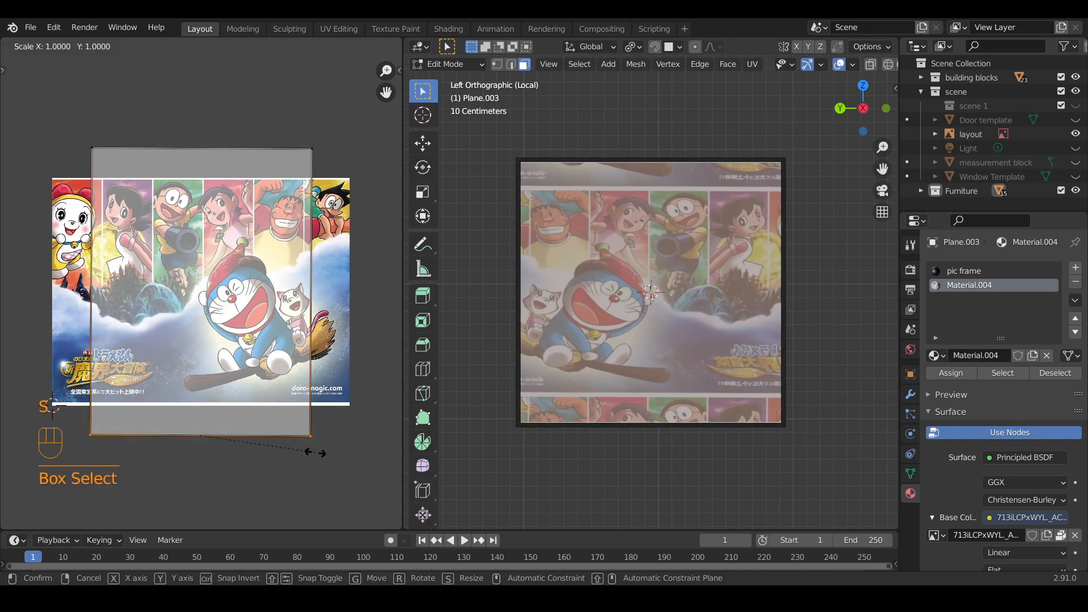
pyautogui.click(360, 460)
pyautogui.press('g')
pyautogui.click(364, 435)
pyautogui.press('s')
pyautogui.click(352, 432)
# Step: Scale and move the upper edge of the picture face's UVs to match the top edge of the poster image
pyautogui.moveTo(62, 116); pyautogui.dragTo(357, 193)
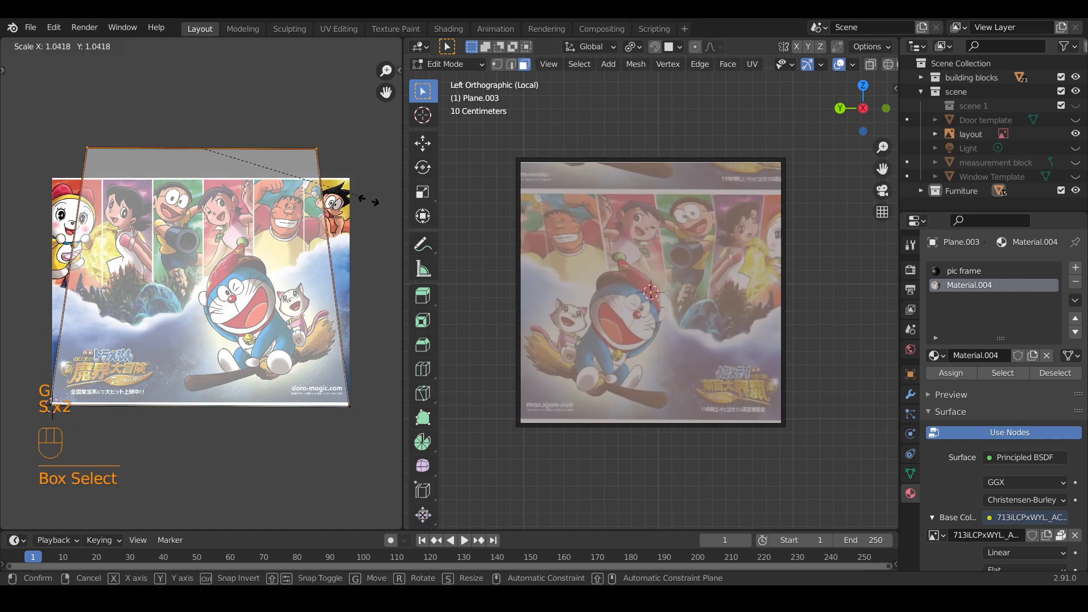
pyautogui.press('s')
pyautogui.click(10, 238)
pyautogui.press('g')
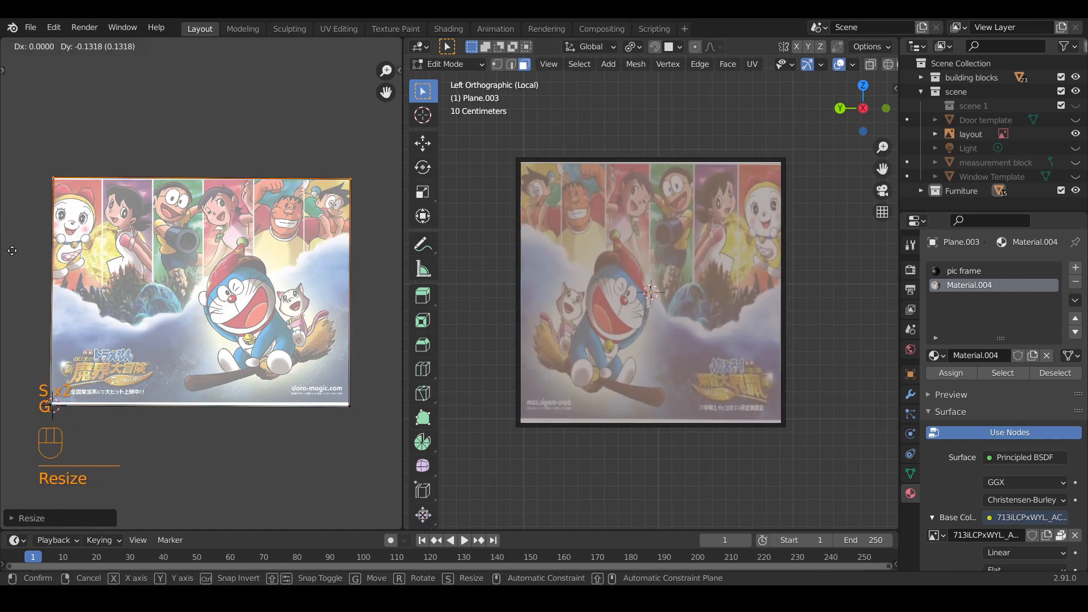
pyautogui.click(10, 259)
# Step: Return to Object Mode in the full apartment scene and scale the framed poster uniformly to about 0.471
pyautogui.press('Tab')
pyautogui.press('z')
pyautogui.click(634, 413)
pyautogui.press('KP_Divide')
pyautogui.moveTo(617, 277); pyautogui.dragTo(608, 273, button='middle')
pyautogui.scroll(-3, 609, 273)
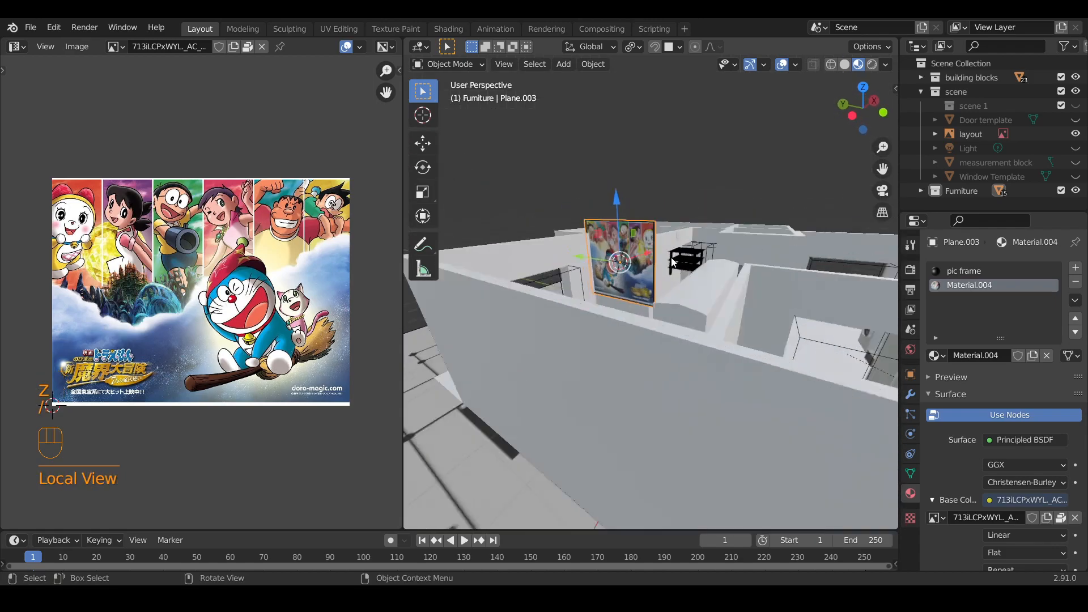
pyautogui.scroll(9, 651, 283)
pyautogui.press('s')
pyautogui.click(602, 255)
pyautogui.scroll(-8, 640, 271)
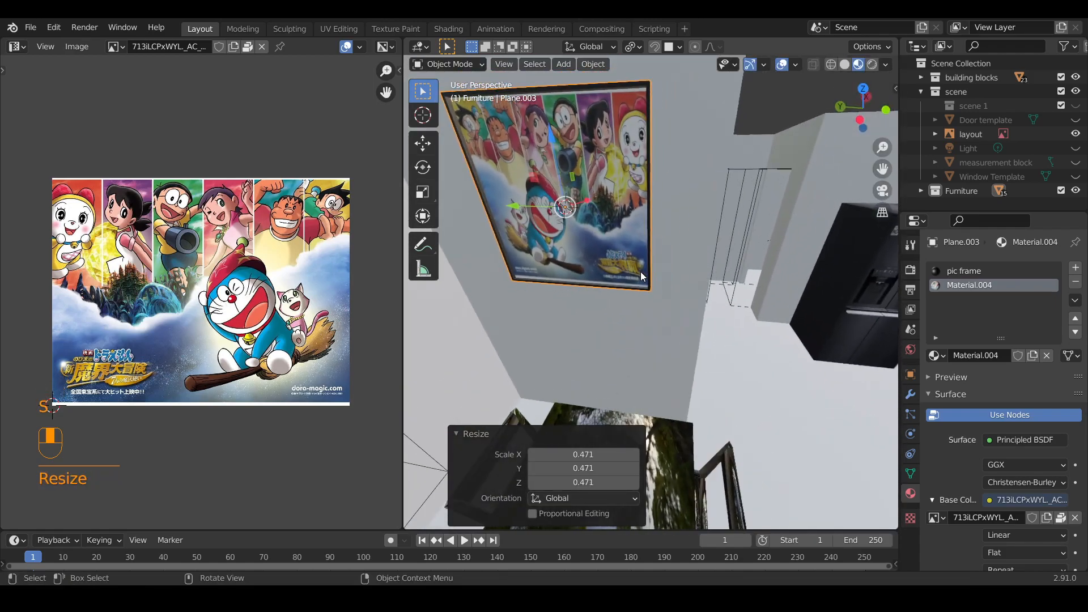
# Step: Add a Bezier curve to the scene and isolate it in local view
pyautogui.click(670, 339)
pyautogui.moveTo(668, 335); pyautogui.dragTo(866, 336, button='middle')
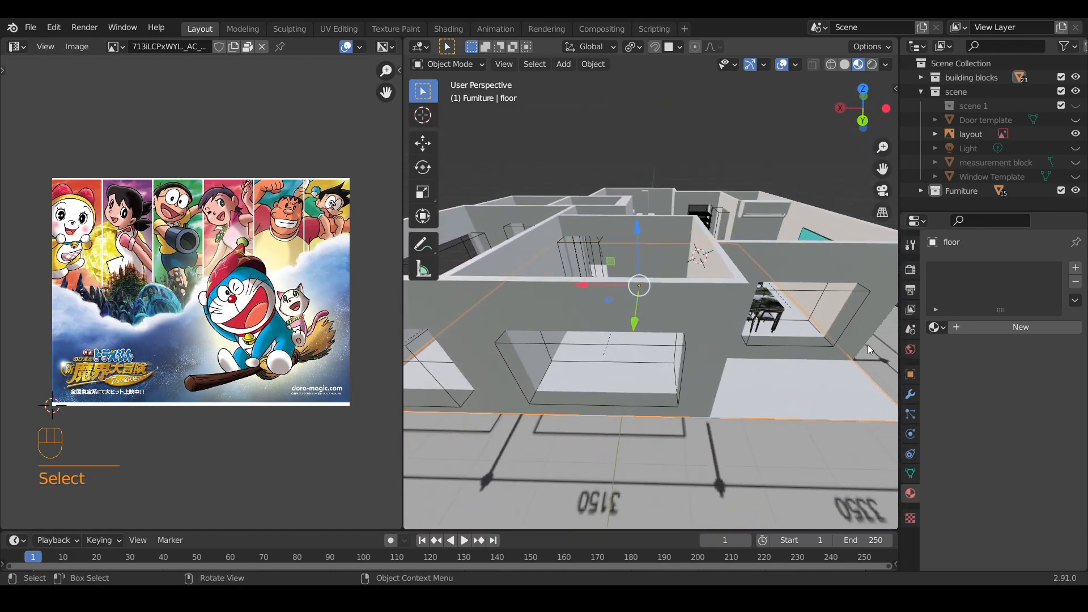
pyautogui.scroll(-2, 728, 244)
pyautogui.moveTo(625, 289); pyautogui.dragTo(693, 342, button='middle')
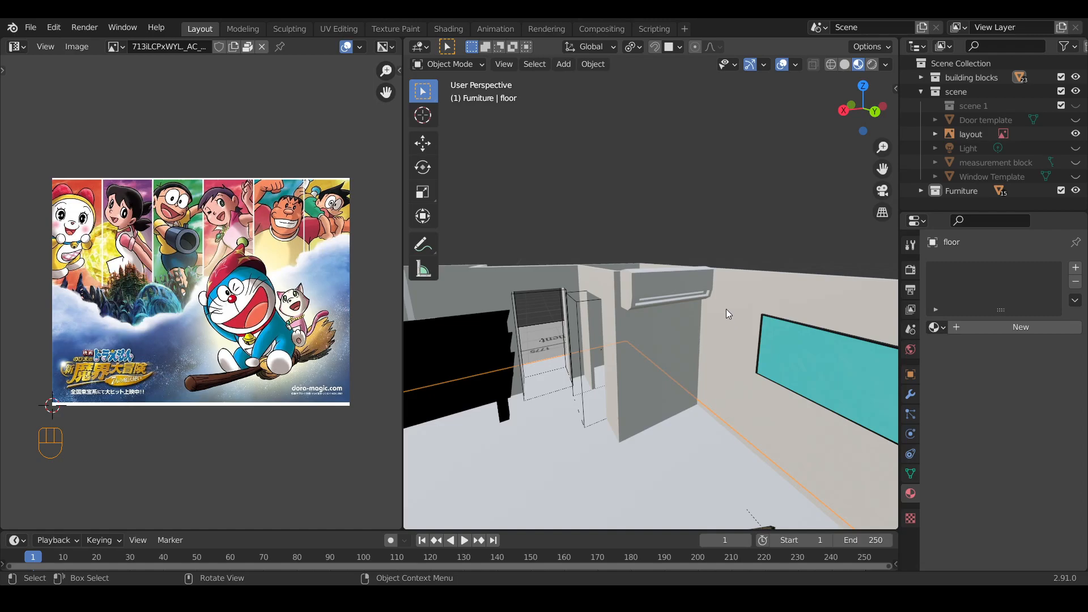
pyautogui.keyDown('shift'); pyautogui.moveTo(694, 360); pyautogui.dragTo(604, 386, button='middle'); pyautogui.keyUp('shift')
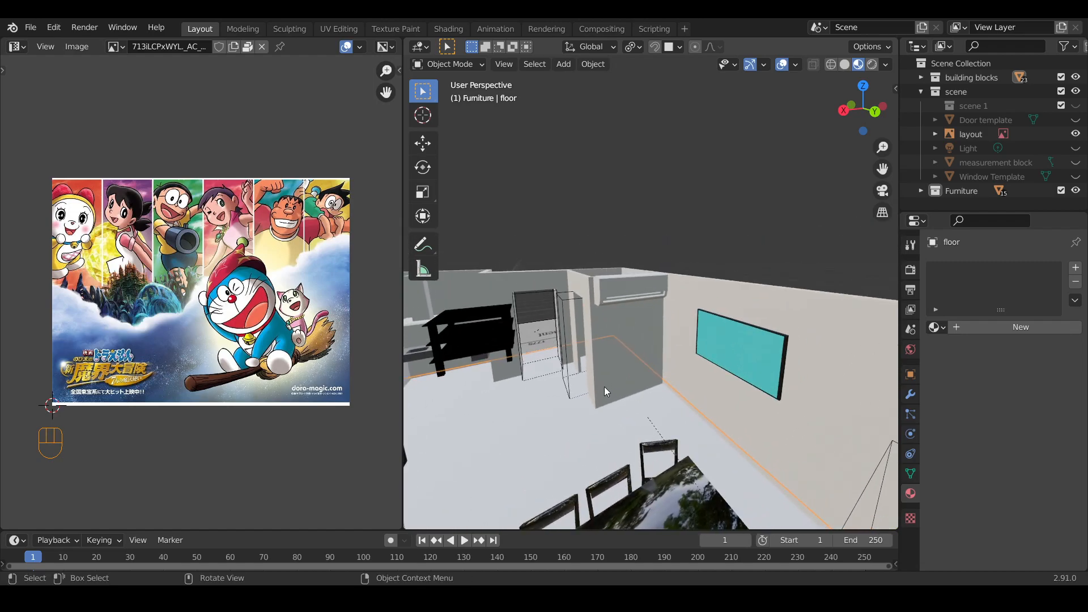
pyautogui.keyDown('shift'); pyautogui.moveTo(635, 388); pyautogui.dragTo(603, 349, button='middle'); pyautogui.keyUp('shift')
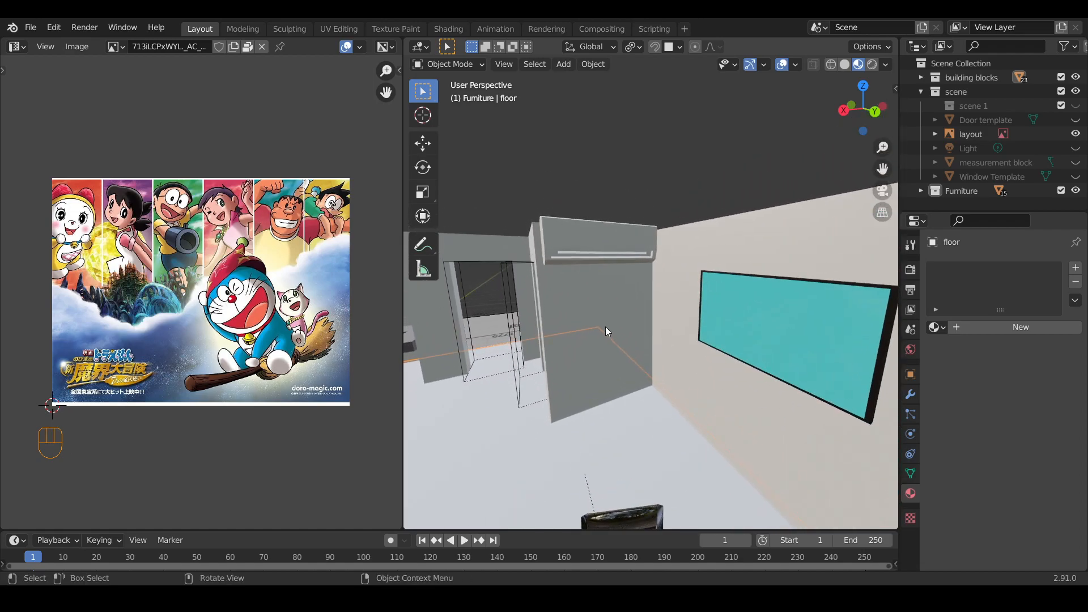
pyautogui.hotkey('shift', 'a')
pyautogui.moveTo(607, 301)
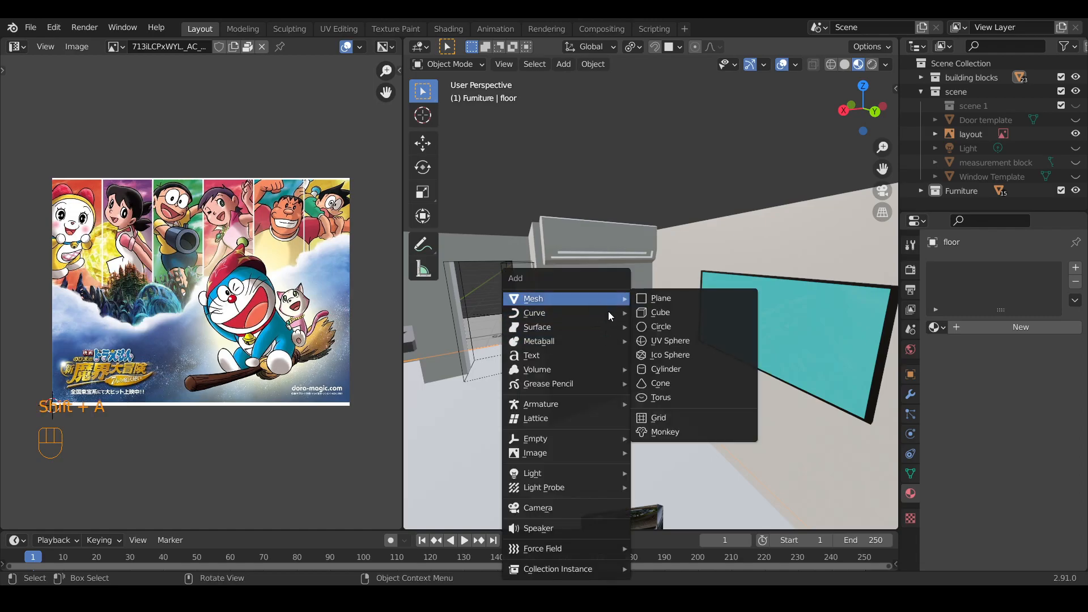
pyautogui.moveTo(609, 375)
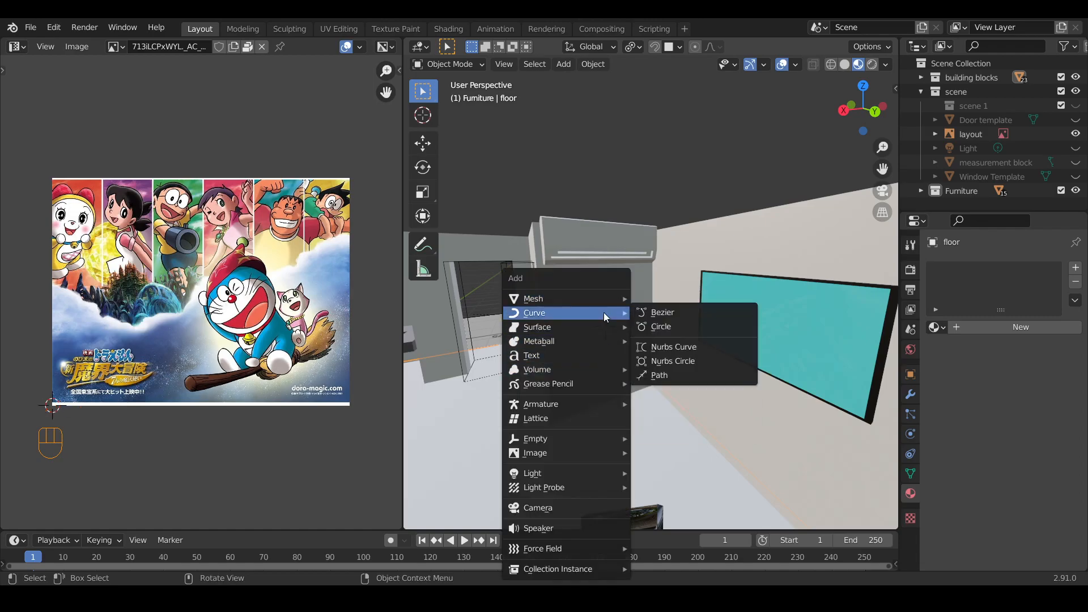
pyautogui.click(645, 311)
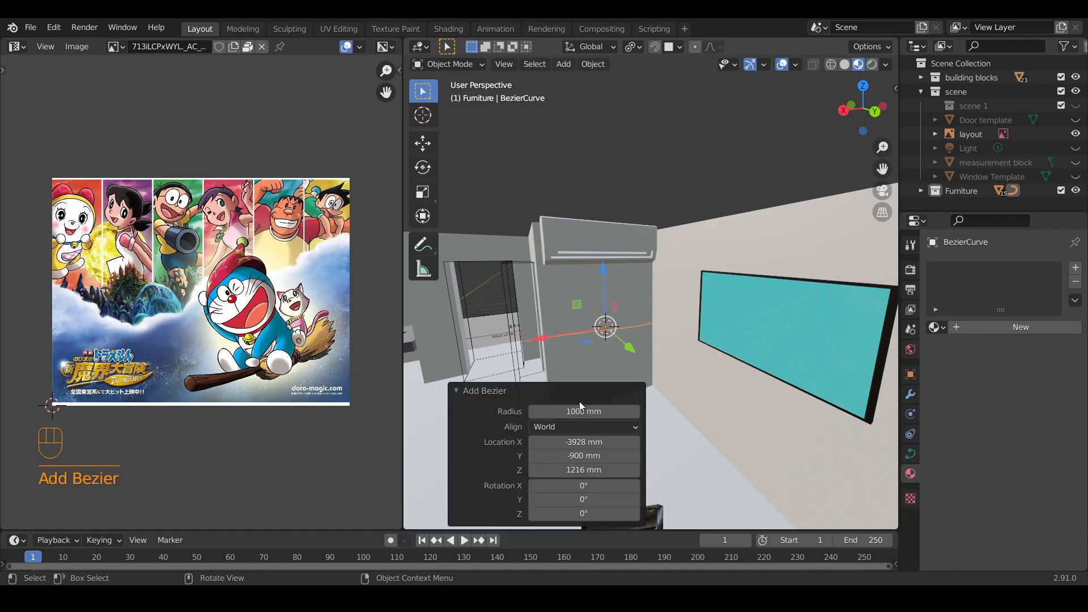
pyautogui.press('KP_Divide')
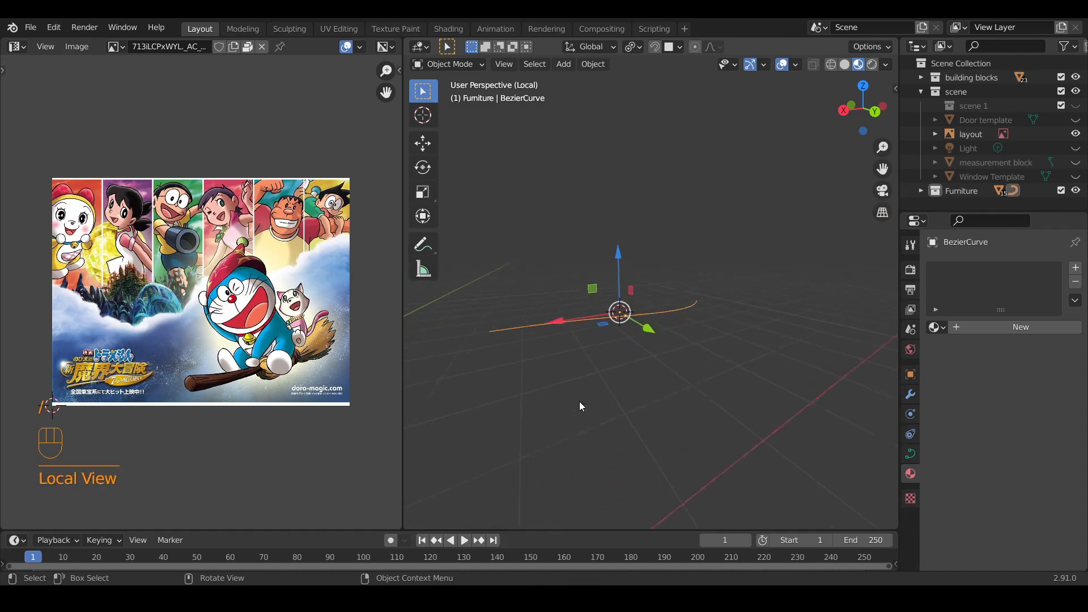
# Step: Join the UV Editor area into the 3D viewport so the isolated curve fills the whole workspace
pyautogui.moveTo(580, 248); pyautogui.dragTo(348, 208, button='middle')
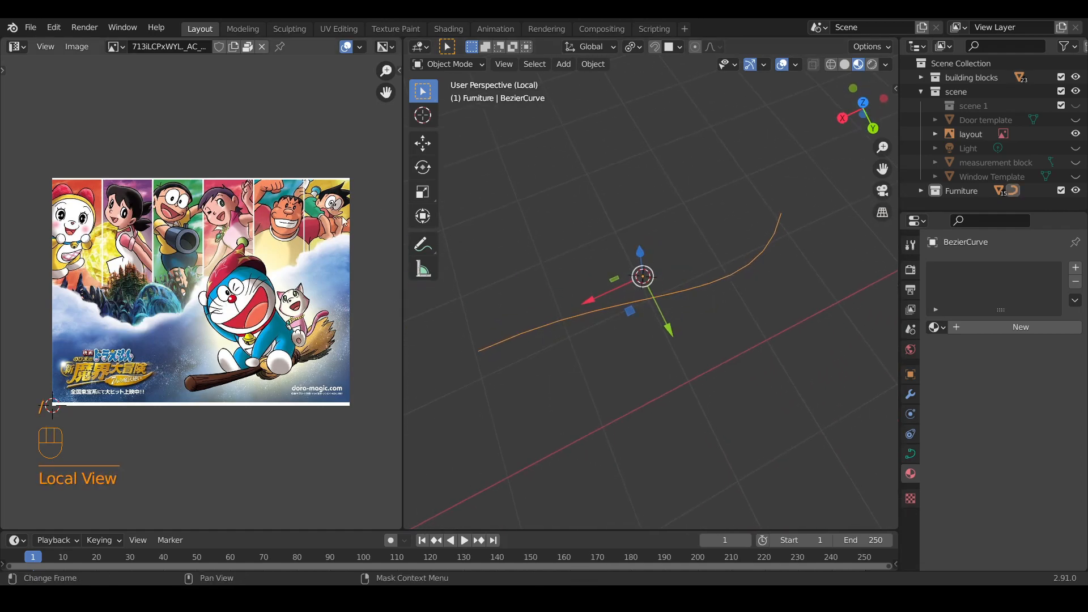
pyautogui.rightClick(403, 301)
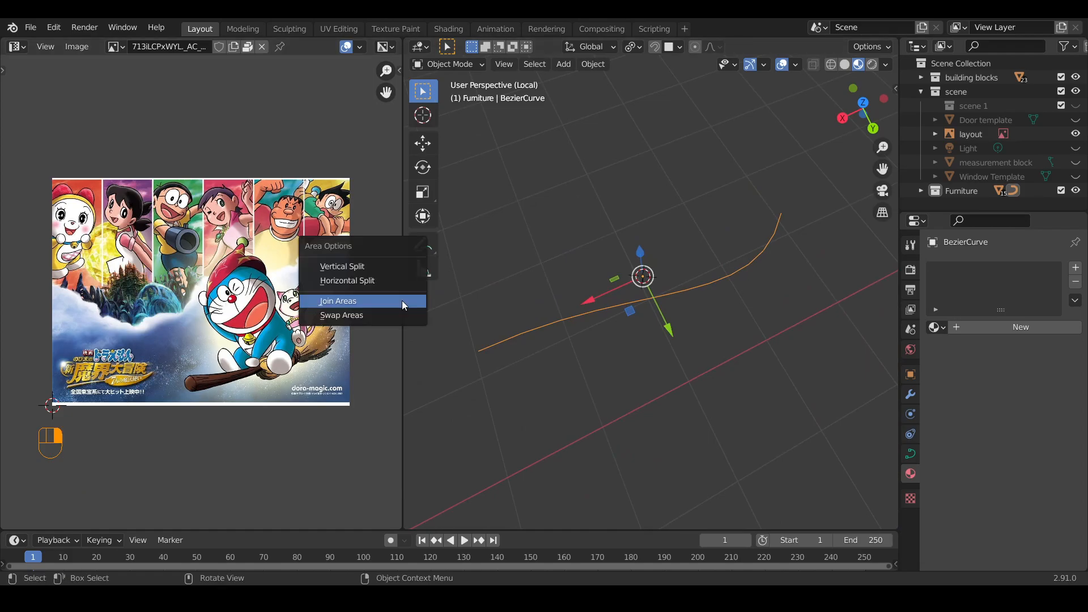
pyautogui.click(402, 300)
pyautogui.click(369, 287)
pyautogui.scroll(-3, 672, 297)
pyautogui.keyDown('shift'); pyautogui.moveTo(658, 296); pyautogui.dragTo(603, 333, button='middle'); pyautogui.keyUp('shift')
pyautogui.moveTo(575, 366); pyautogui.dragTo(706, 202, button='middle')
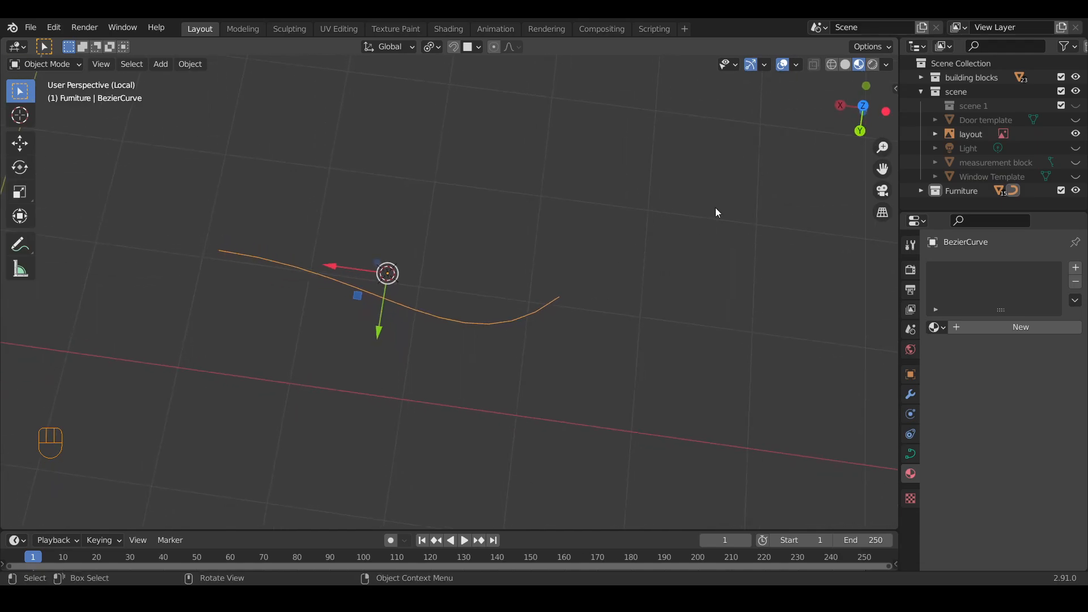
# Step: Enter Edit Mode on the Bezier curve and enable the Normals display in the viewport overlays
pyautogui.press('Tab')
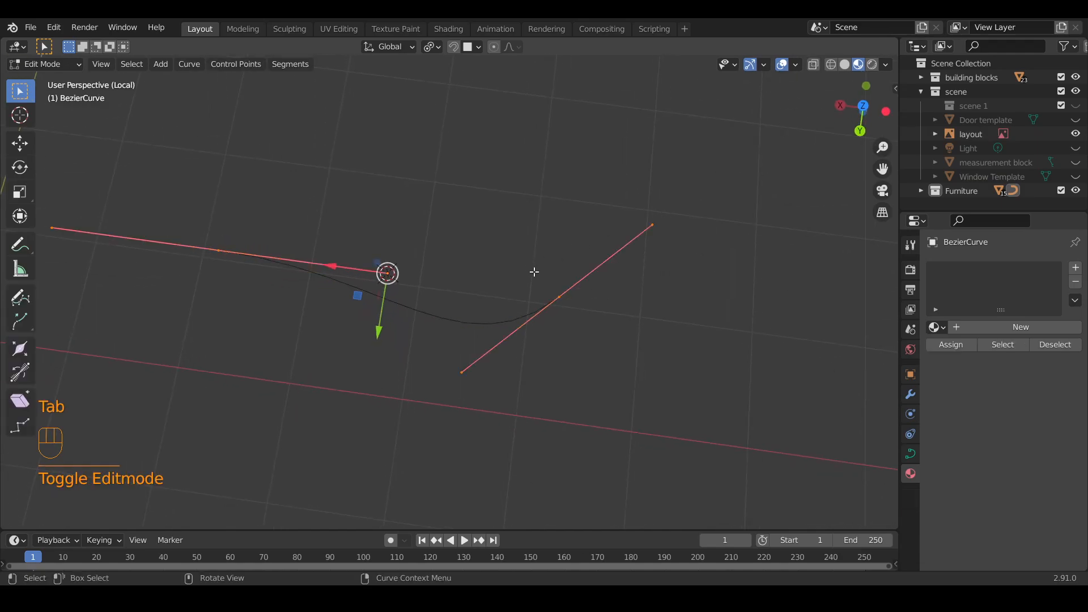
pyautogui.click(795, 65)
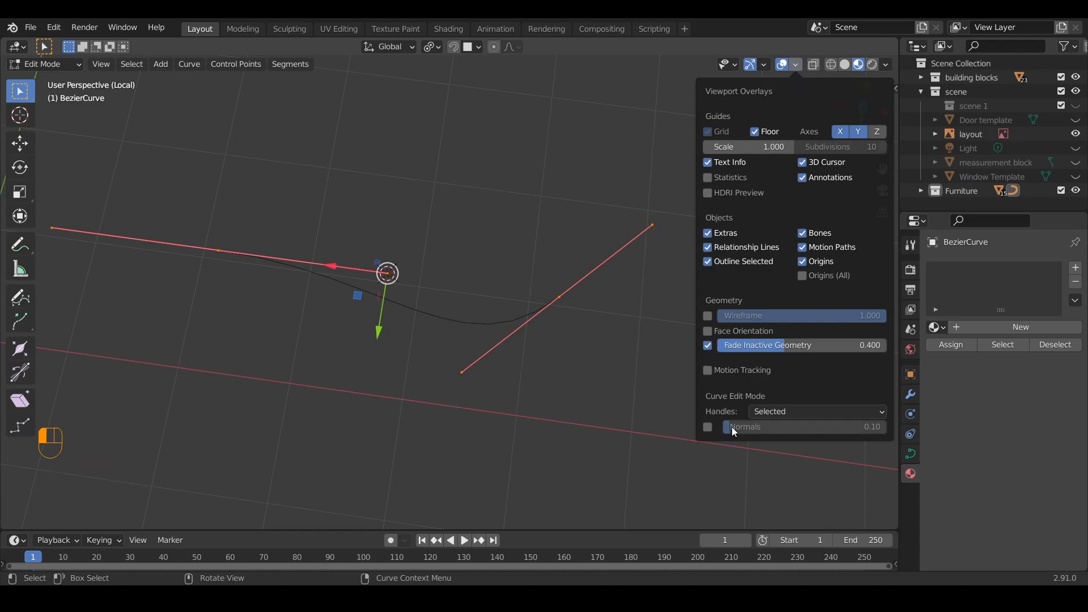
pyautogui.click(766, 68)
pyautogui.press('Tab')
pyautogui.click(796, 67)
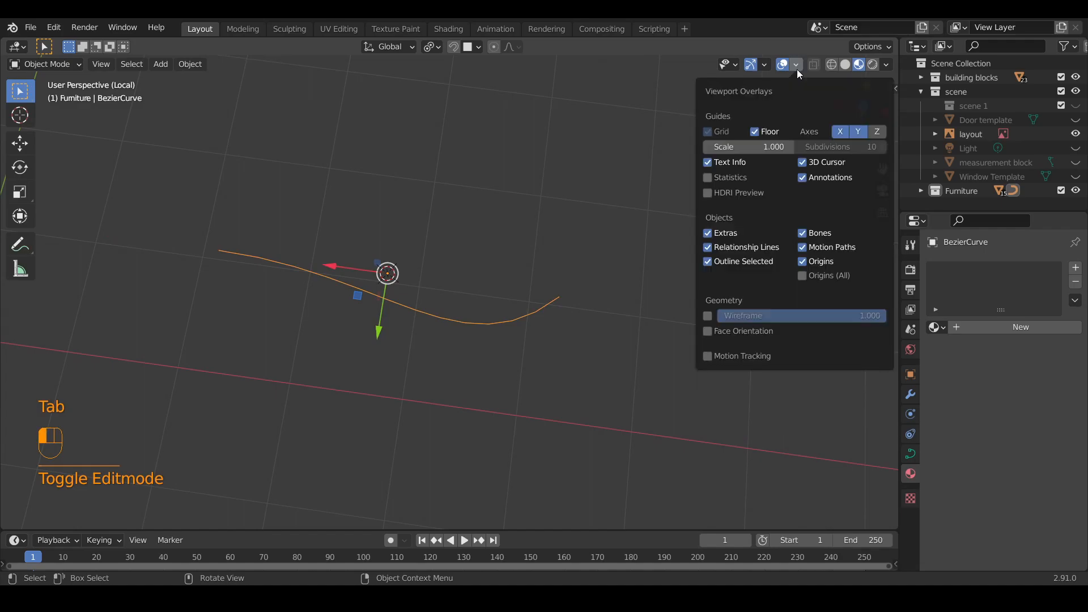
pyautogui.click(796, 64)
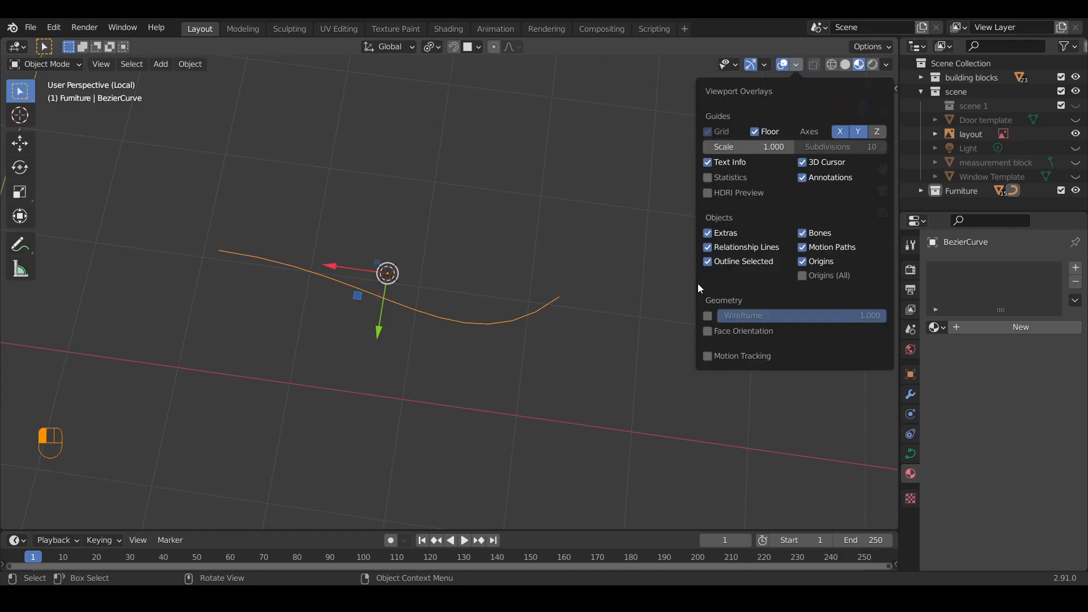
pyautogui.press('Tab')
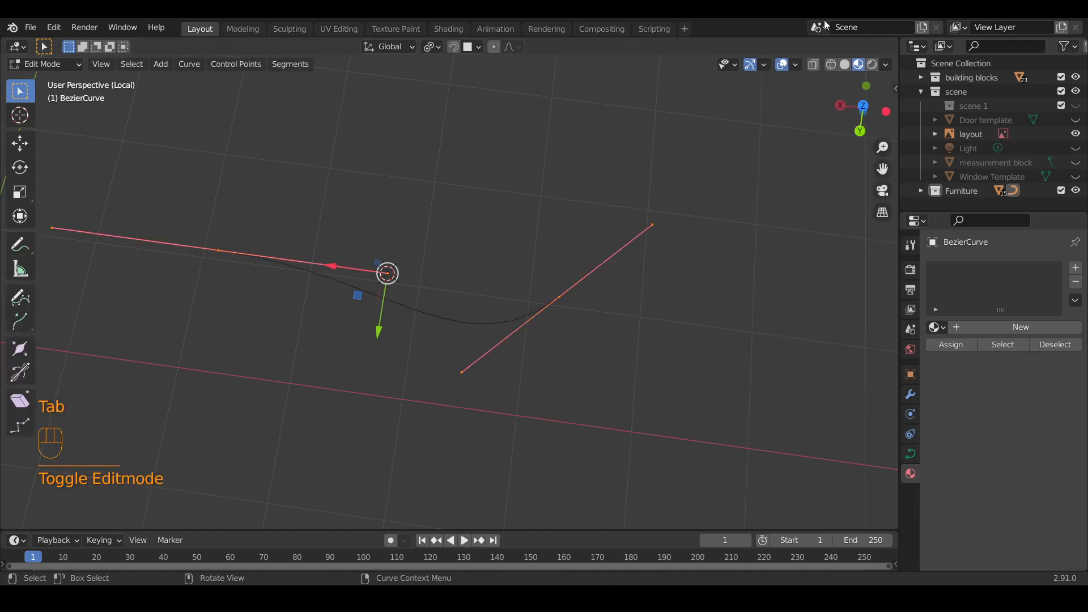
pyautogui.click(796, 64)
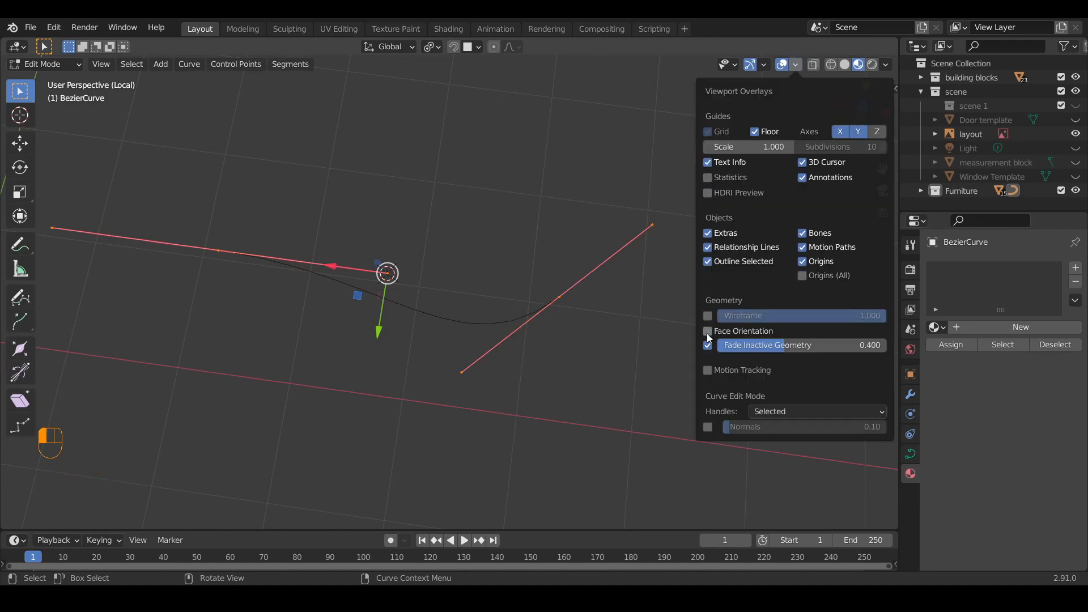
pyautogui.click(707, 427)
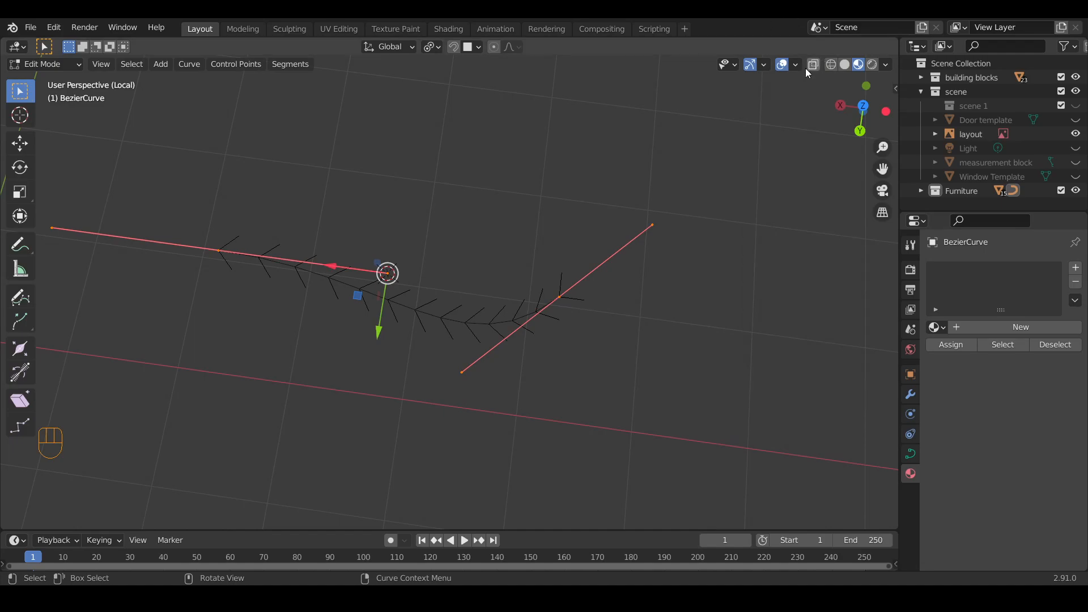
# Step: Examine the Bezier curve's normals from several angles and inspect the control points at both ends with their handles
pyautogui.moveTo(323, 382); pyautogui.dragTo(532, 296, button='middle')
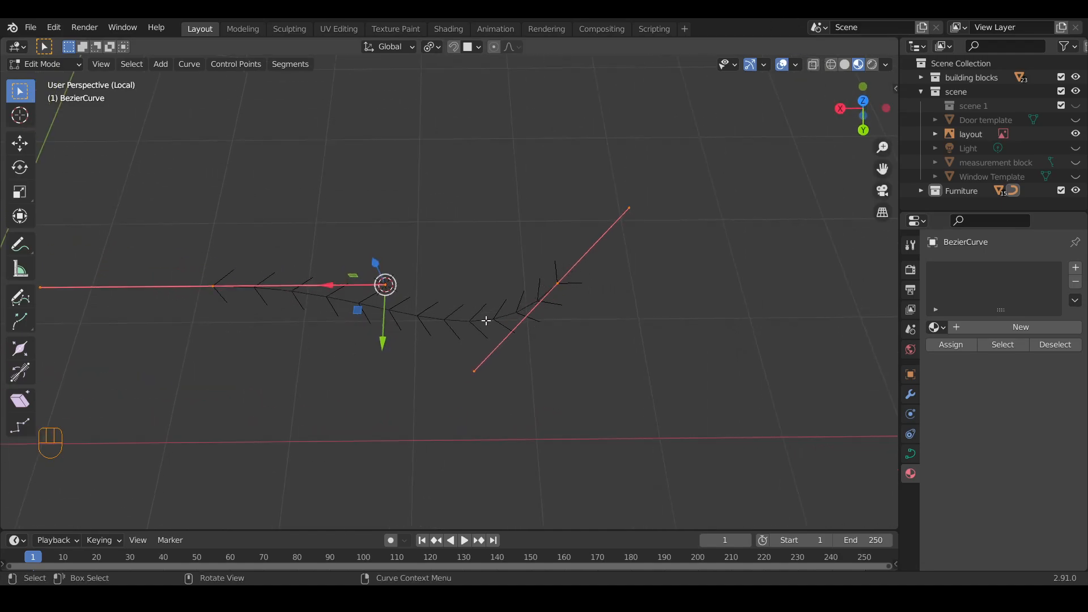
pyautogui.moveTo(609, 288); pyautogui.dragTo(427, 299, button='middle')
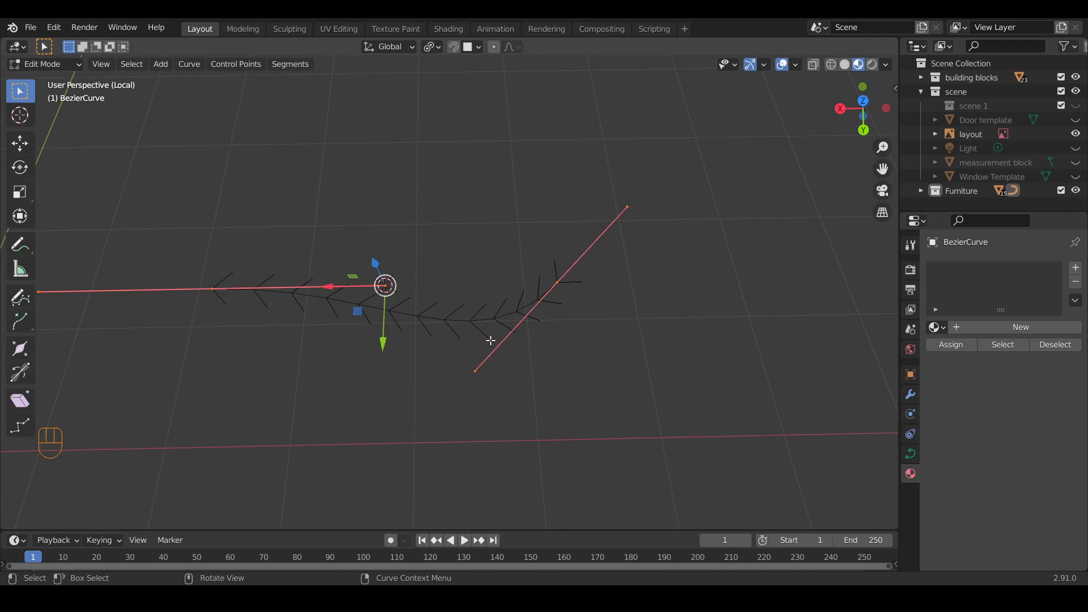
pyautogui.moveTo(484, 336); pyautogui.dragTo(576, 364, button='middle')
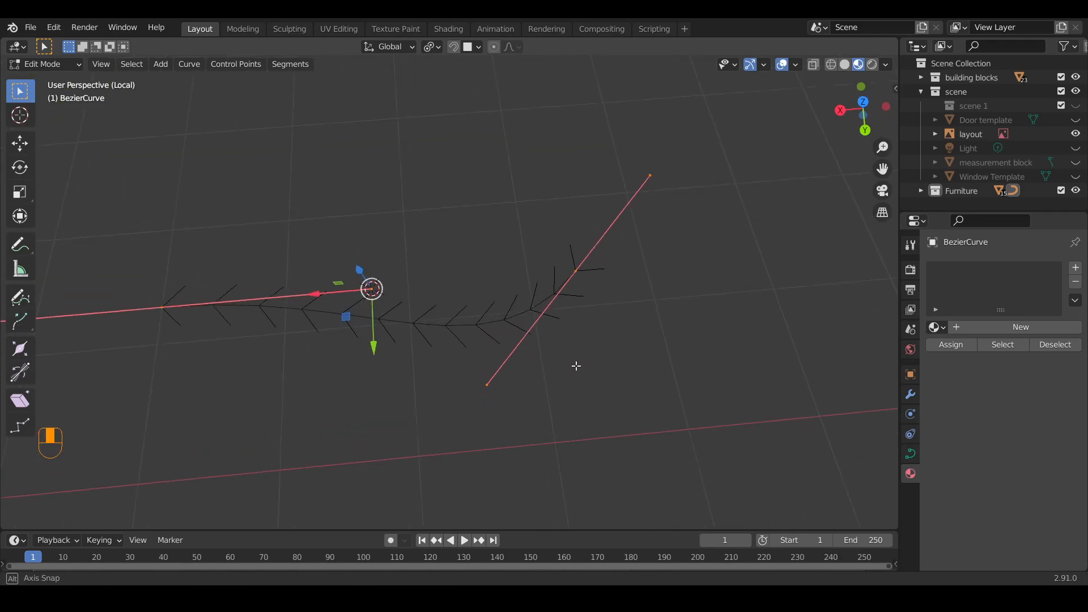
pyautogui.moveTo(110, 311); pyautogui.dragTo(211, 295, button='middle')
pyautogui.moveTo(212, 296); pyautogui.dragTo(341, 394)
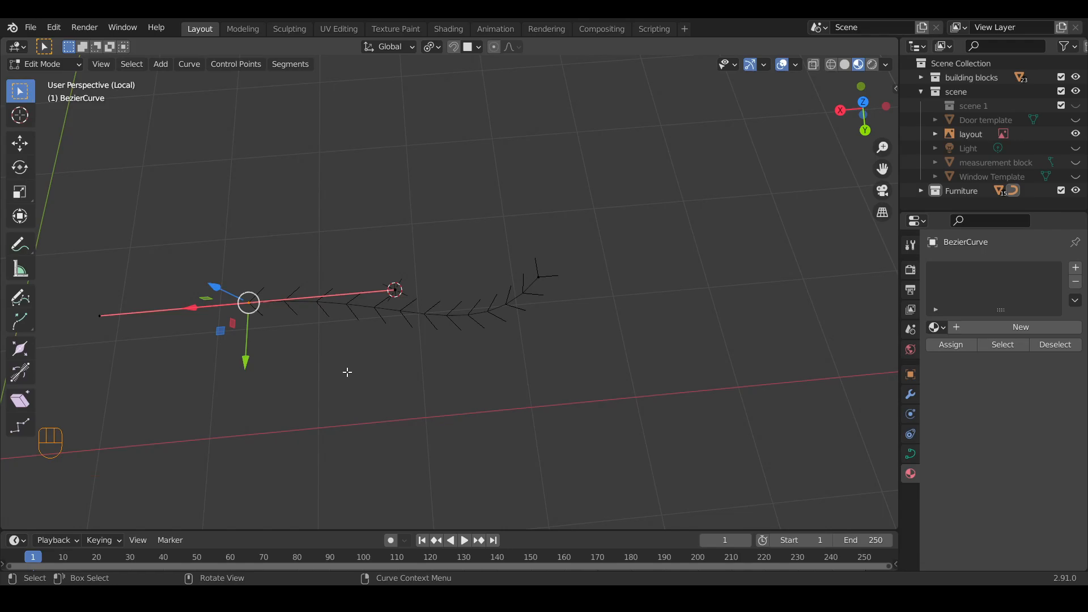
pyautogui.moveTo(409, 342)
pyautogui.mouseDown(button='middle')
pyautogui.moveTo(397, 331)
pyautogui.moveTo(409, 348)
pyautogui.mouseUp(button='middle')
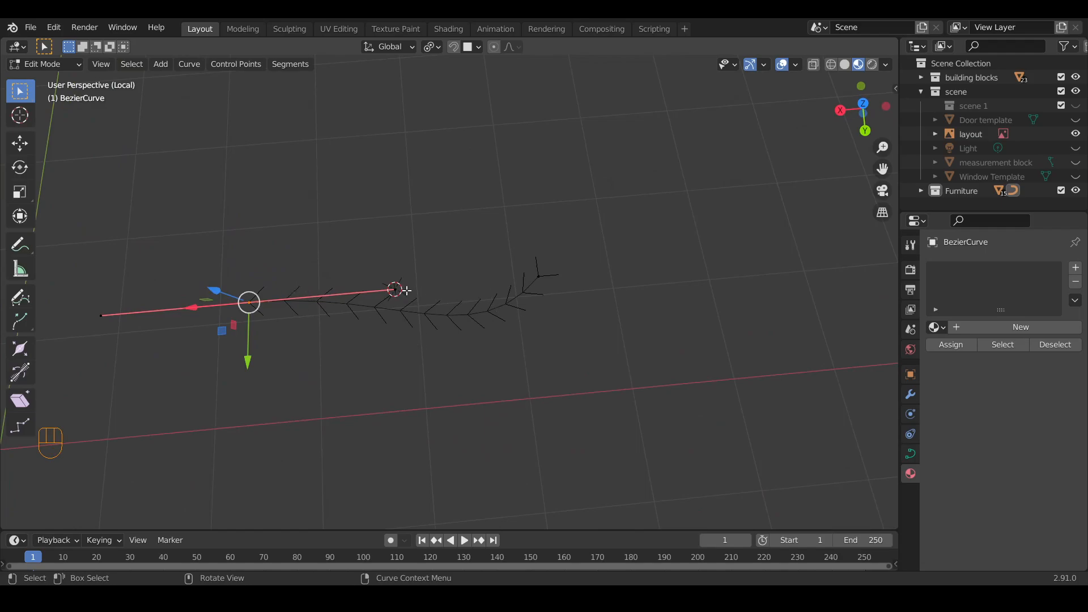
pyautogui.moveTo(208, 276); pyautogui.dragTo(291, 340)
pyautogui.press('a')
pyautogui.moveTo(199, 272); pyautogui.dragTo(300, 345)
pyautogui.moveTo(517, 260); pyautogui.dragTo(606, 337)
# Step: Move the control point at the curve's +X end about 274 mm in X and -42 mm in Y, and rotate it 36.1°
pyautogui.moveTo(214, 281); pyautogui.dragTo(326, 369)
pyautogui.moveTo(375, 398)
pyautogui.mouseDown(button='middle')
pyautogui.moveTo(357, 381)
pyautogui.moveTo(371, 382)
pyautogui.mouseUp(button='middle')
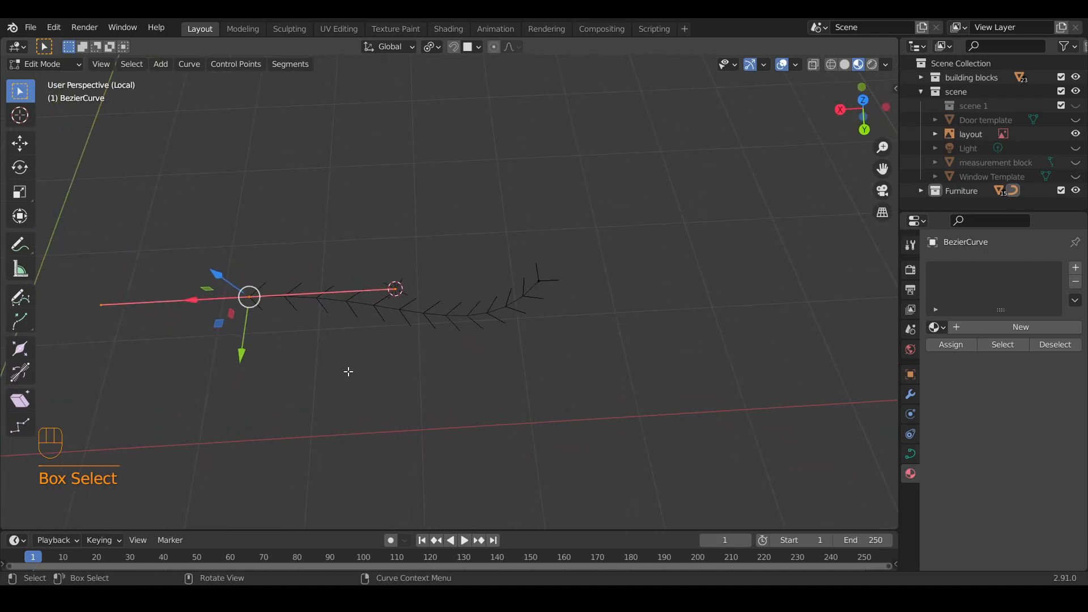
pyautogui.press('g')
pyautogui.click(308, 365)
pyautogui.press('r')
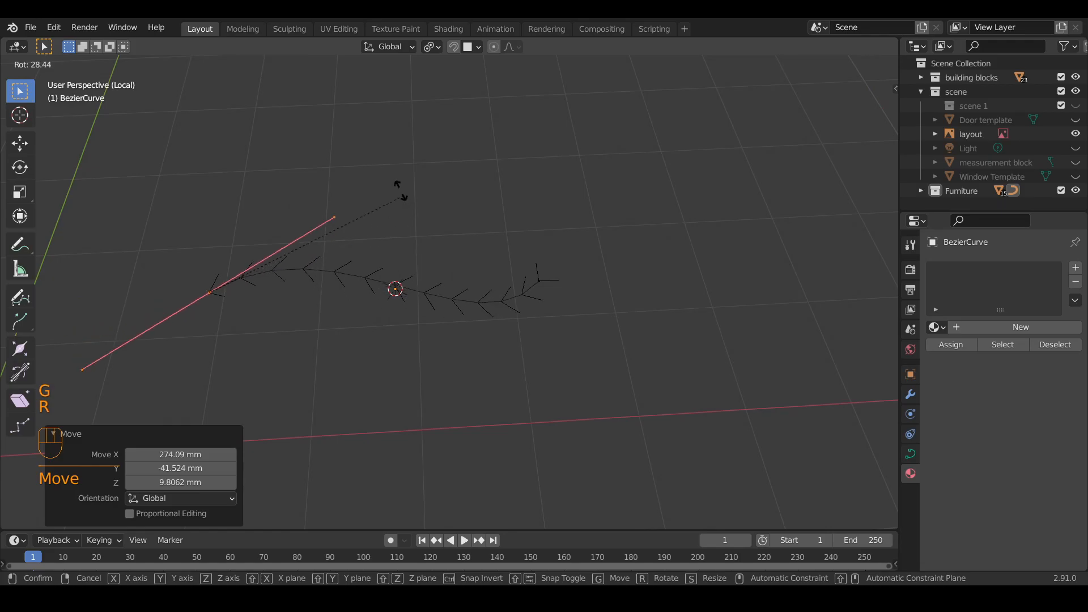
pyautogui.click(447, 350)
pyautogui.press('s')
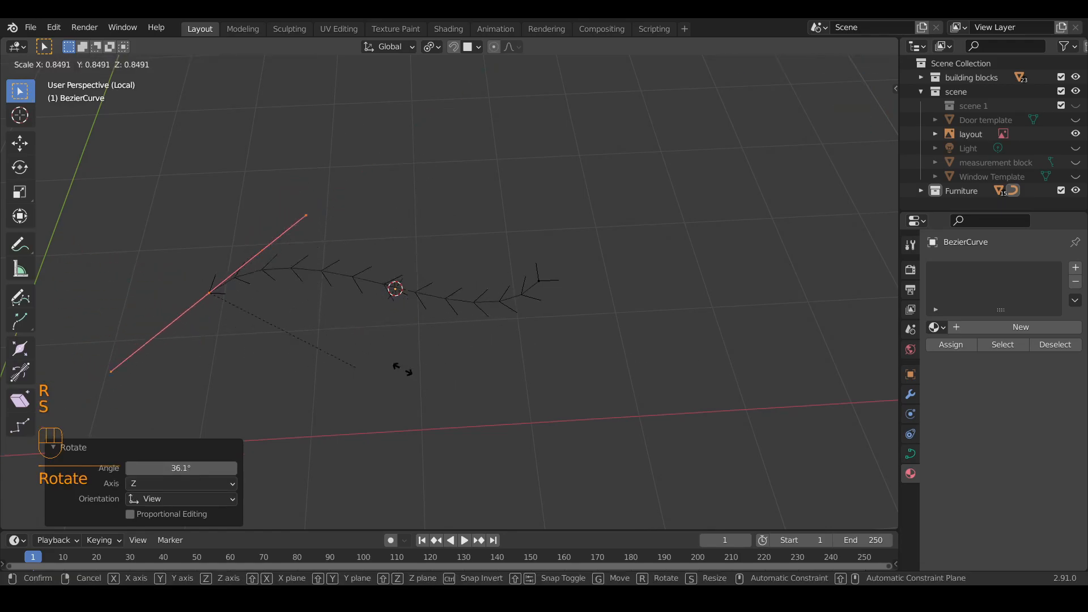
pyautogui.rightClick(324, 330)
# Step: Select both handles of the control point at the curve's +X end and scale them by 0.12
pyautogui.moveTo(309, 185); pyautogui.dragTo(358, 238)
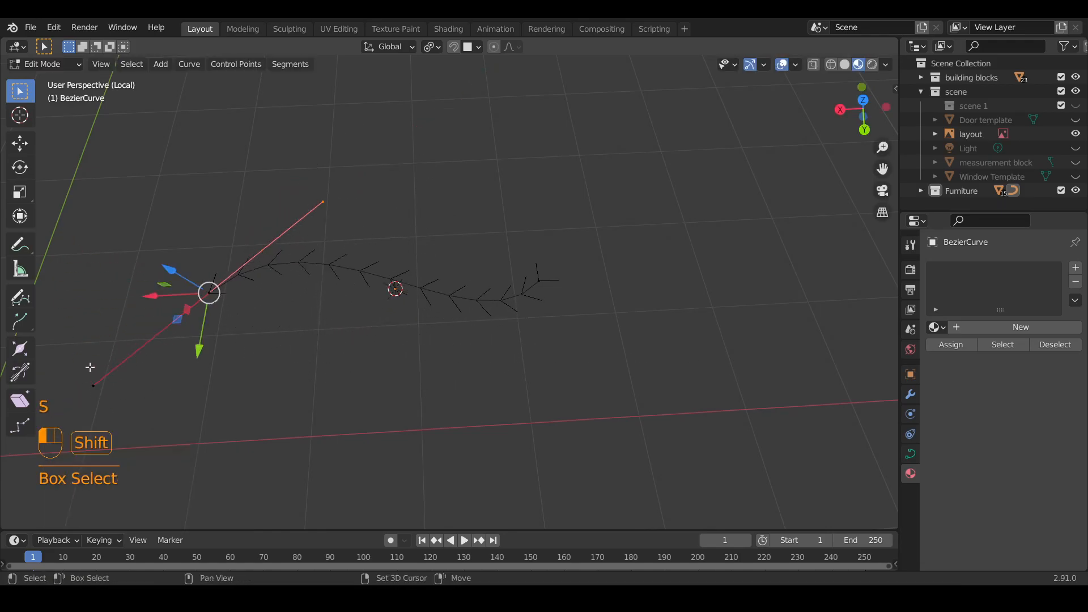
pyautogui.moveTo(312, 191); pyautogui.dragTo(351, 225)
pyautogui.keyDown('shift'); pyautogui.moveTo(88, 374); pyautogui.dragTo(113, 399); pyautogui.keyUp('shift')
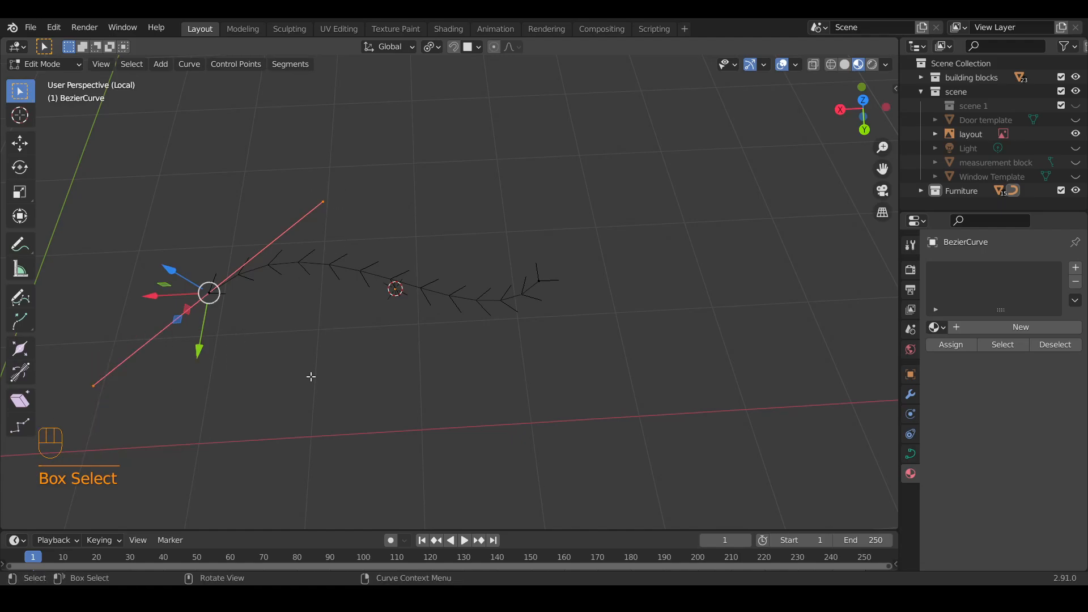
pyautogui.press('s')
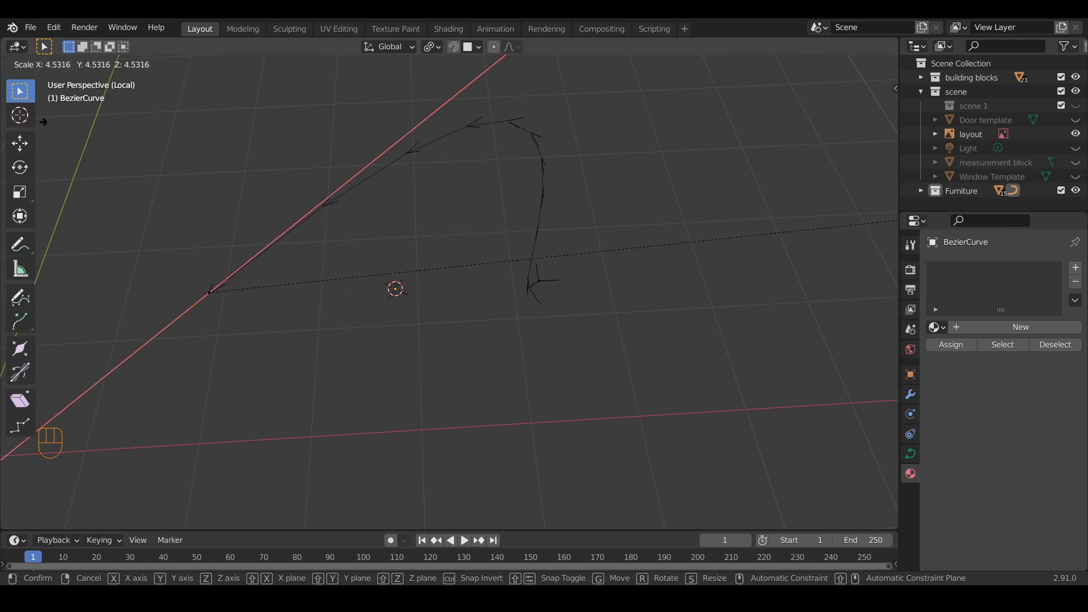
pyautogui.click(244, 318)
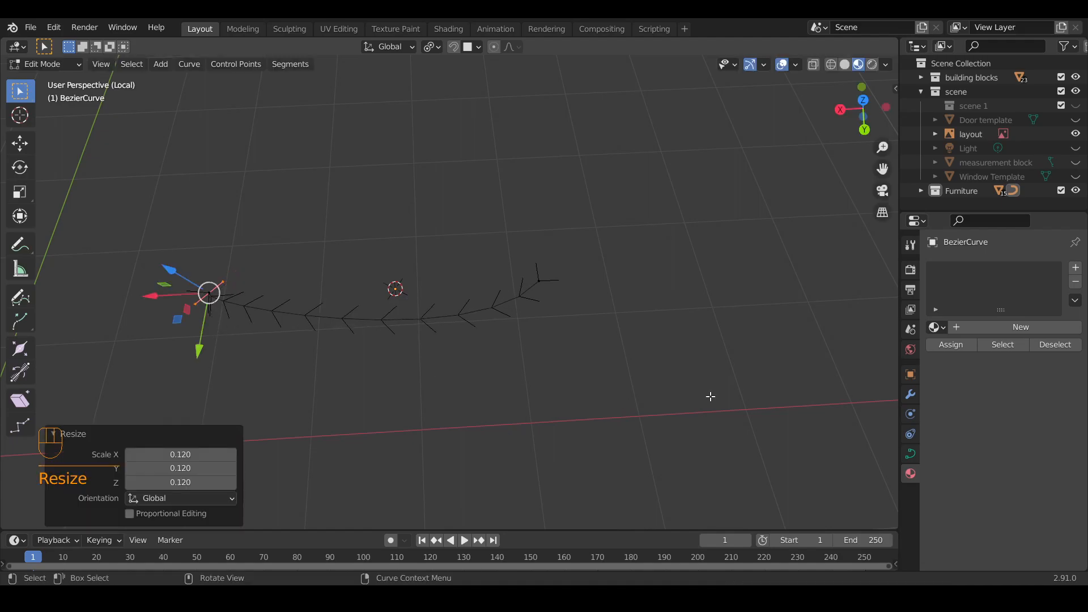
# Step: From the back view, adjust the curve's +X end and move the control point at the other end about 9 mm in X and 1261 mm in Z
pyautogui.click(864, 130)
pyautogui.press('g')
pyautogui.click(267, 191)
pyautogui.click(566, 319)
pyautogui.moveTo(465, 268); pyautogui.dragTo(657, 395)
pyautogui.press('g')
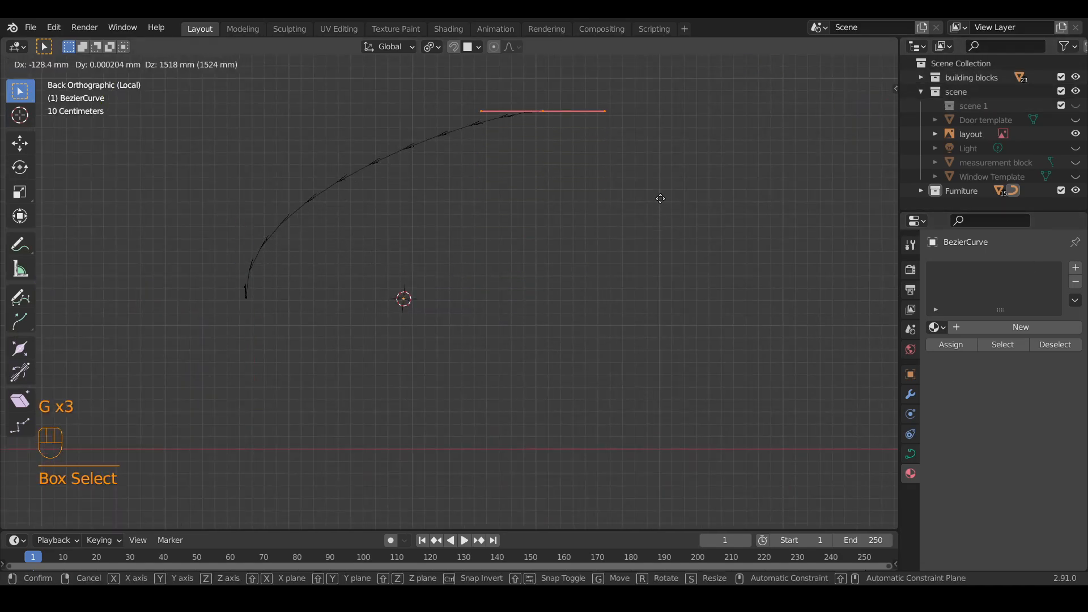
pyautogui.click(644, 232)
pyautogui.moveTo(567, 234); pyautogui.dragTo(556, 323, button='middle')
# Step: Leave Edit Mode, add a mesh plane and reposition it near the curve
pyautogui.hotkey('shift', 'a')
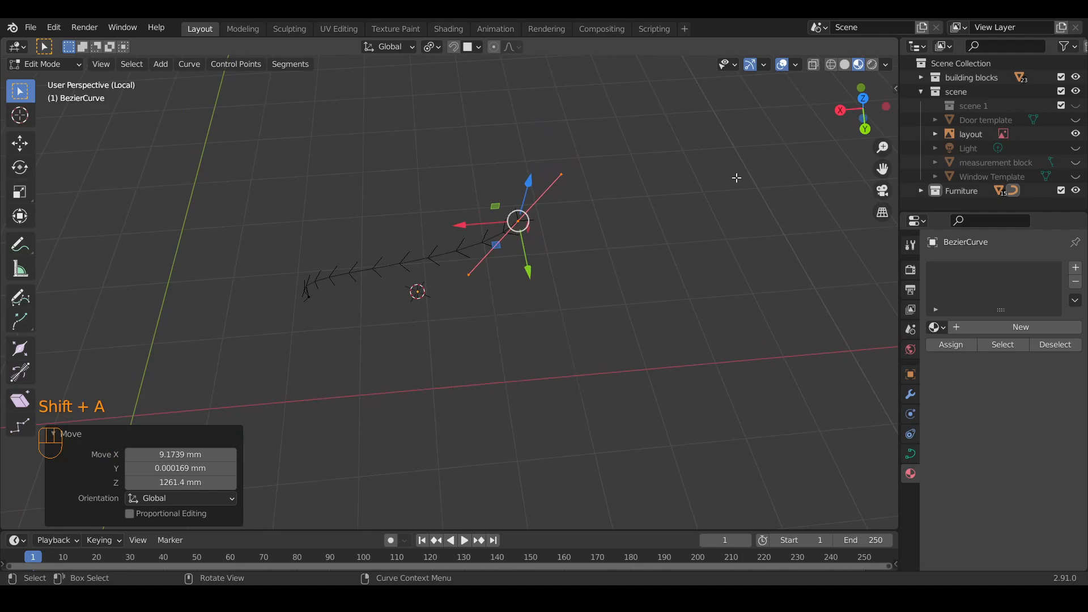
pyautogui.press('Tab')
pyautogui.hotkey('shift', 'a')
pyautogui.moveTo(595, 294)
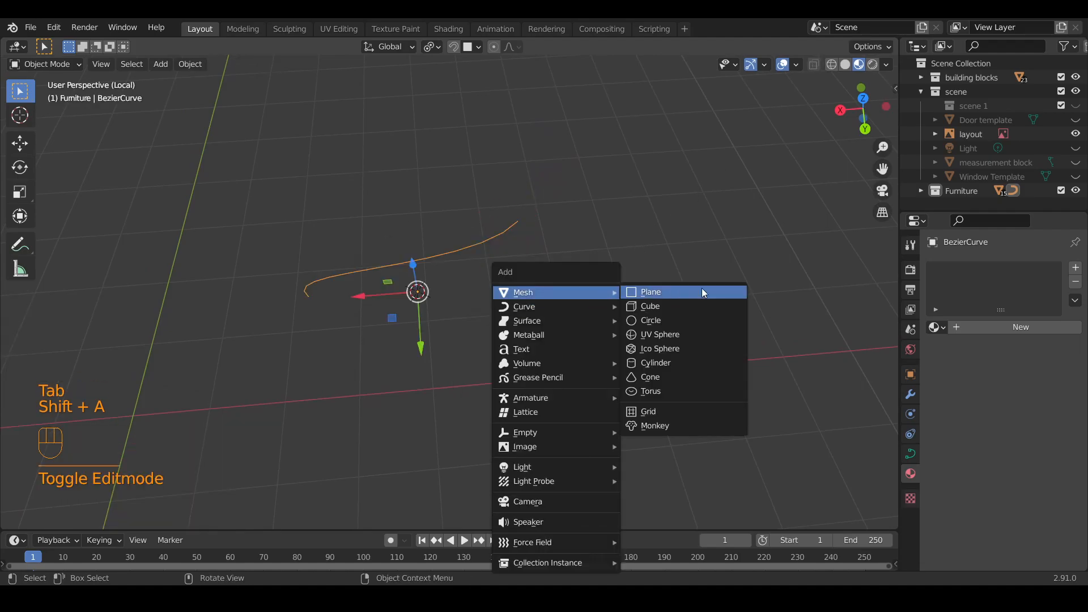
pyautogui.click(725, 290)
pyautogui.press('g')
pyautogui.click(516, 247)
# Step: Move the curve -1435.1 mm along Y and raise it along Z beside the plane
pyautogui.moveTo(396, 266); pyautogui.dragTo(451, 262, button='middle')
pyautogui.moveTo(505, 302); pyautogui.dragTo(366, 314)
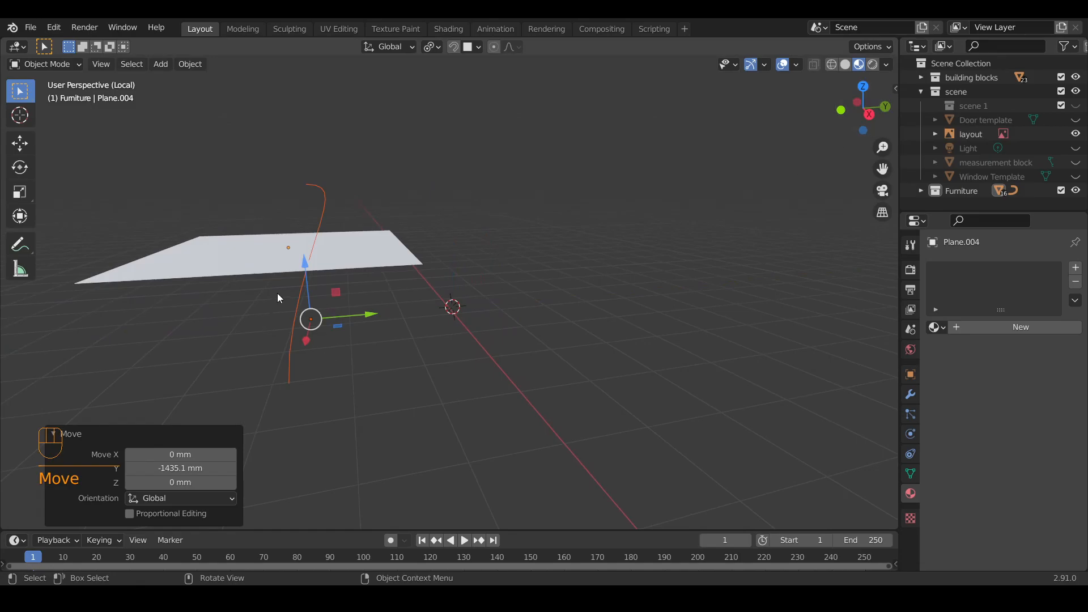
pyautogui.moveTo(303, 263); pyautogui.dragTo(284, 163)
pyautogui.moveTo(368, 241); pyautogui.dragTo(226, 288, button='middle')
pyautogui.keyDown('shift'); pyautogui.moveTo(420, 149); pyautogui.dragTo(381, 272, button='middle'); pyautogui.keyUp('shift')
# Step: Try extending the curve by extruding three control points from its lower end in Edit Mode, and undo the extrusions
pyautogui.click(382, 252)
pyautogui.press('Tab')
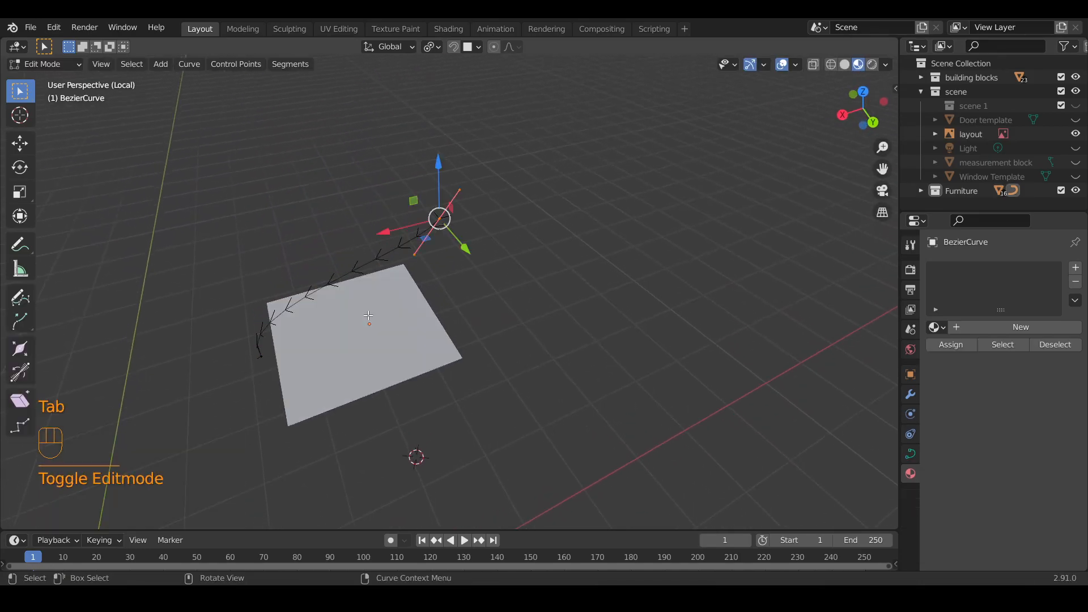
pyautogui.scroll(1, 400, 327)
pyautogui.keyDown('shift'); pyautogui.moveTo(448, 310); pyautogui.dragTo(598, 238, button='middle'); pyautogui.keyUp('shift')
pyautogui.moveTo(368, 261); pyautogui.dragTo(410, 325)
pyautogui.moveTo(465, 306); pyautogui.dragTo(554, 262, button='middle')
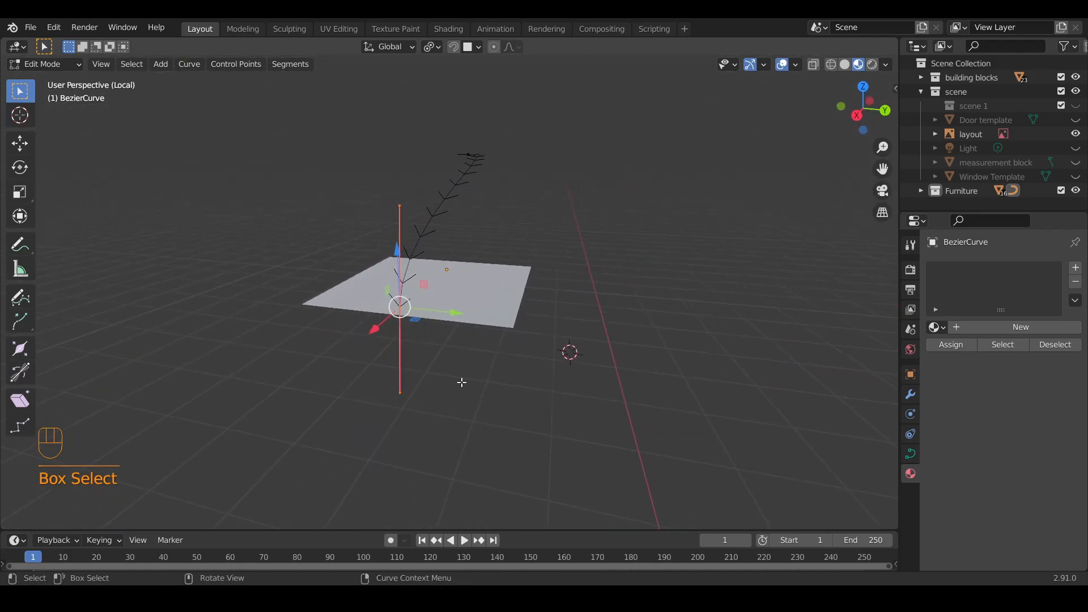
pyautogui.press('e')
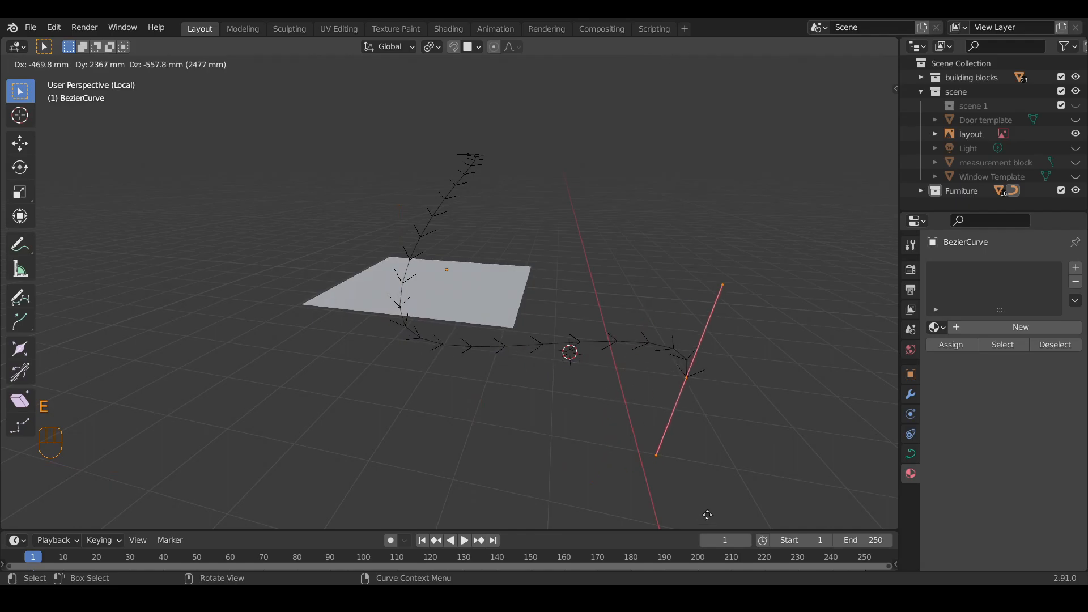
pyautogui.click(703, 514)
pyautogui.press('e')
pyautogui.click(703, 258)
pyautogui.press('e')
pyautogui.click(324, 371)
pyautogui.moveTo(548, 336); pyautogui.dragTo(609, 366, button='middle')
pyautogui.hotkey('ctrl', 'z')
pyautogui.hotkey('ctrl', 'z')
pyautogui.hotkey('ctrl', 'z')
# Step: Try continuing the curve with four freely placed control points from its lower end, and undo them
pyautogui.keyDown('ctrl'); pyautogui.rightClick(608, 367); pyautogui.keyUp('ctrl')
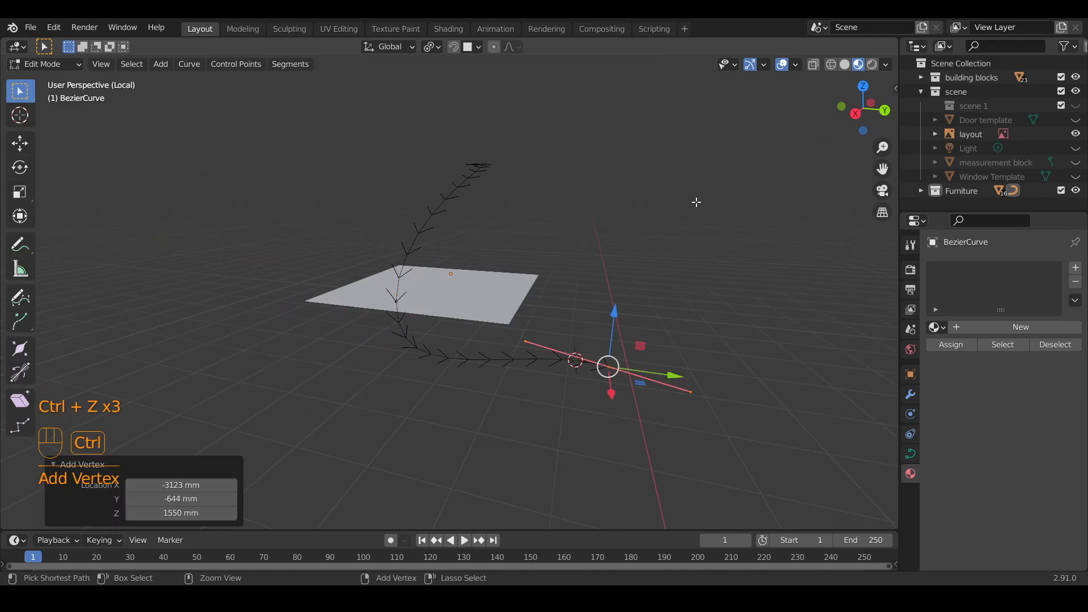
pyautogui.keyDown('ctrl'); pyautogui.rightClick(679, 163); pyautogui.keyUp('ctrl')
pyautogui.keyDown('ctrl'); pyautogui.rightClick(493, 134); pyautogui.keyUp('ctrl')
pyautogui.keyDown('ctrl'); pyautogui.rightClick(217, 165); pyautogui.keyUp('ctrl')
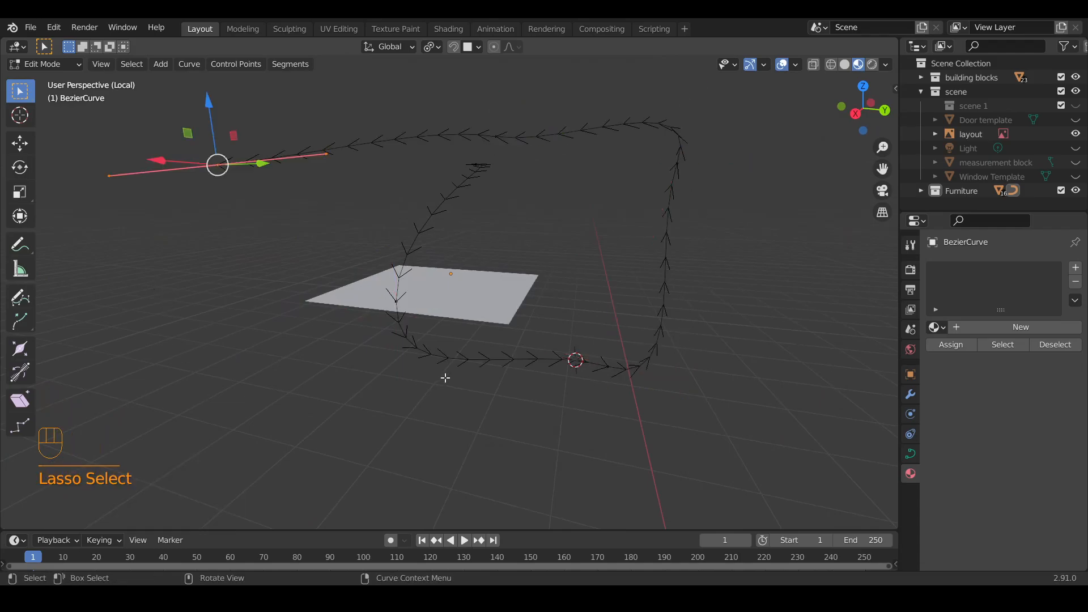
pyautogui.hotkey('ctrl', 'z')
pyautogui.hotkey('ctrl', 'z')
pyautogui.hotkey('ctrl', 'z')
pyautogui.hotkey('ctrl', 'z')
pyautogui.hotkey('ctrl', 'z')
pyautogui.hotkey('ctrl', 'z')
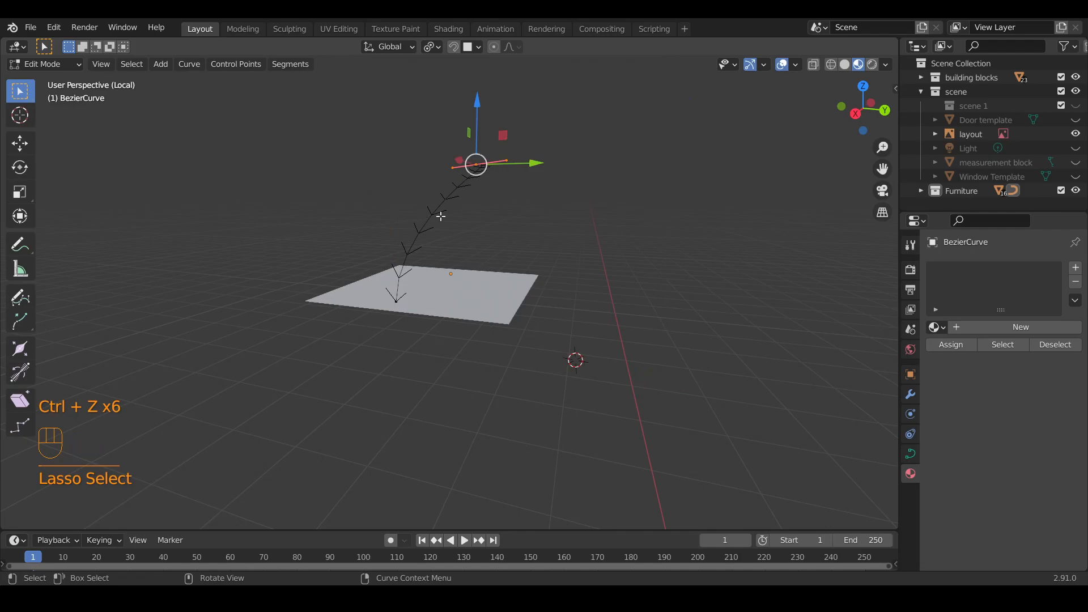
# Step: Leave Edit Mode and local view, and move the curve against the grey wall under the air conditioner
pyautogui.press('Tab')
pyautogui.press('/')
pyautogui.moveTo(333, 211); pyautogui.dragTo(325, 148, button='middle')
pyautogui.press('g')
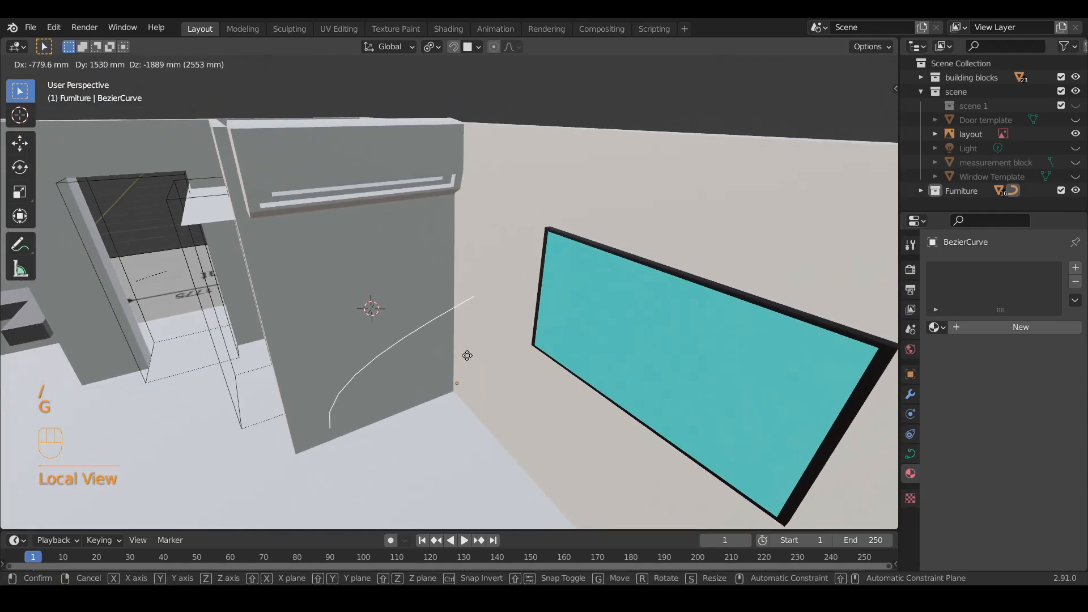
pyautogui.click(429, 354)
# Step: In Edit Mode, extend the curve from its lower end with three control points leading around the wall's free edge and upward
pyautogui.press('Tab')
pyautogui.moveTo(402, 367); pyautogui.dragTo(470, 350, button='middle')
pyautogui.keyDown('shift'); pyautogui.moveTo(294, 442); pyautogui.dragTo(410, 323, button='middle'); pyautogui.keyUp('shift')
pyautogui.click(409, 325)
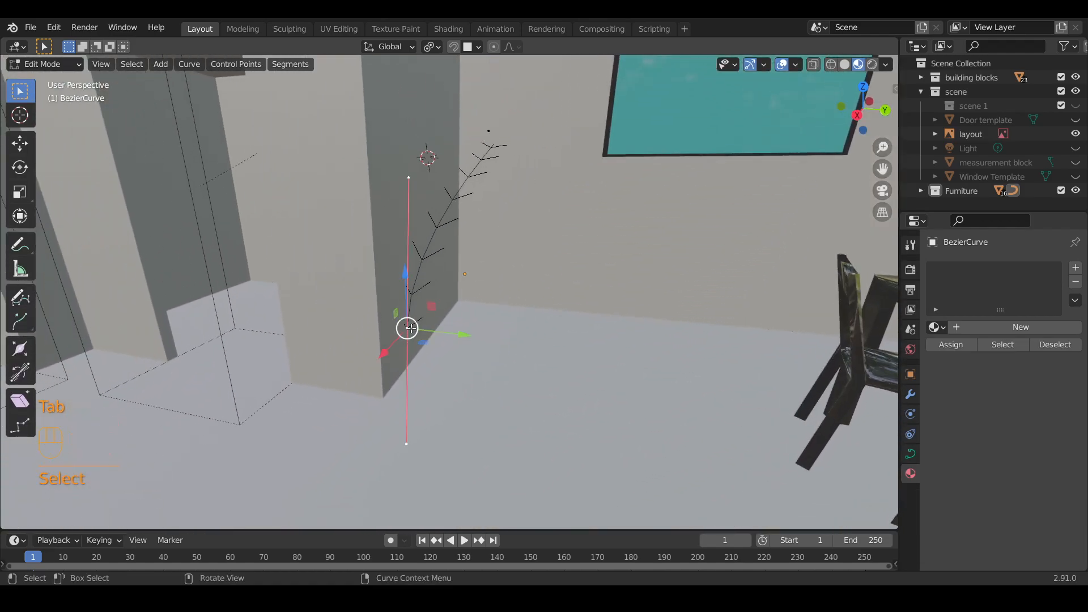
pyautogui.moveTo(303, 332); pyautogui.dragTo(325, 324, button='middle')
pyautogui.click(863, 88)
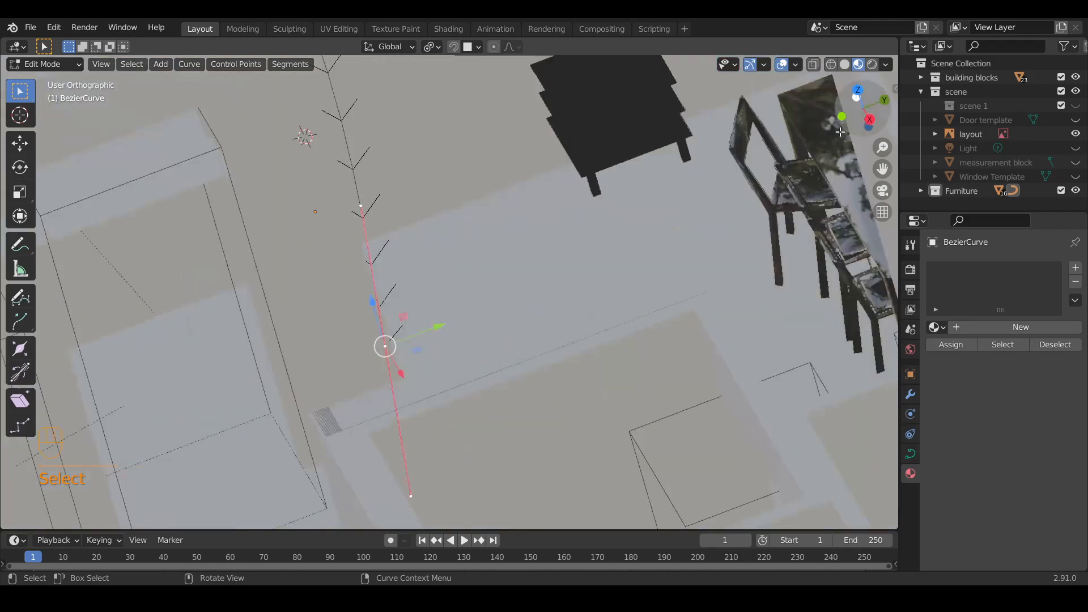
pyautogui.scroll(-2, 555, 358)
pyautogui.scroll(1, 555, 358)
pyautogui.keyDown('shift'); pyautogui.moveTo(529, 319); pyautogui.dragTo(464, 242, button='middle'); pyautogui.keyUp('shift')
pyautogui.keyDown('ctrl'); pyautogui.rightClick(455, 236); pyautogui.keyUp('ctrl')
pyautogui.moveTo(469, 297); pyautogui.dragTo(409, 284, button='middle')
pyautogui.keyDown('ctrl'); pyautogui.rightClick(429, 282); pyautogui.keyUp('ctrl')
pyautogui.moveTo(494, 140); pyautogui.dragTo(490, 119, button='middle')
pyautogui.keyDown('ctrl'); pyautogui.rightClick(450, 81); pyautogui.keyUp('ctrl')
pyautogui.moveTo(450, 81); pyautogui.dragTo(471, 214, button='middle')
# Step: Shift the newest control point along the X axis to bring it beside the wall's free edge
pyautogui.press('g')
pyautogui.press('y')
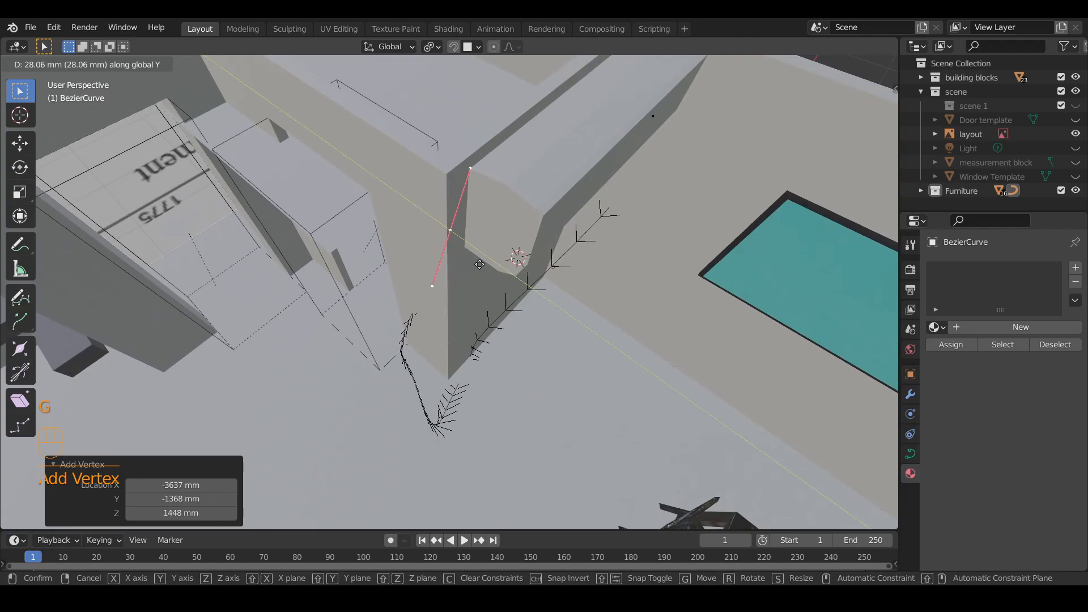
pyautogui.press('x')
pyautogui.click(439, 300)
pyautogui.moveTo(438, 297); pyautogui.dragTo(408, 184, button='middle')
# Step: Add a control point at about X -3268 mm, Y -1865 mm, Z 2099 mm and reposition it closer to the wall
pyautogui.keyDown('ctrl'); pyautogui.rightClick(374, 85); pyautogui.keyUp('ctrl')
pyautogui.moveTo(374, 85); pyautogui.dragTo(282, 168, button='middle')
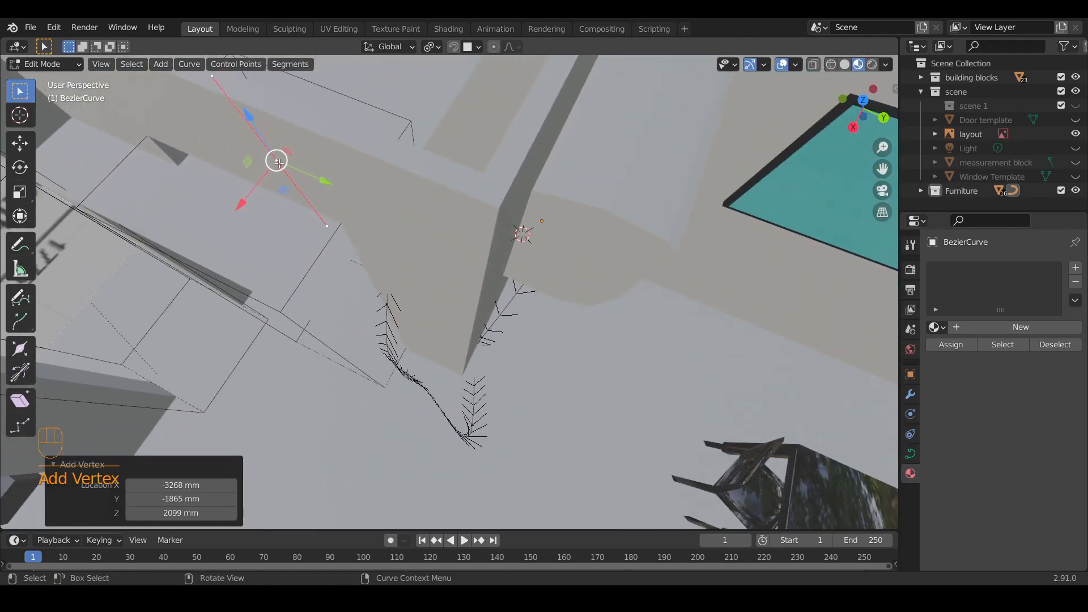
pyautogui.moveTo(242, 203); pyautogui.dragTo(177, 258)
pyautogui.moveTo(177, 258); pyautogui.dragTo(354, 175, button='middle')
pyautogui.press('g')
pyautogui.click(453, 109)
pyautogui.moveTo(453, 109); pyautogui.dragTo(484, 172, button='middle')
# Step: Add three control points carrying the curve across the upper wall and down its free edge, and leave Edit Mode
pyautogui.keyDown('ctrl'); pyautogui.rightClick(510, 175); pyautogui.keyUp('ctrl')
pyautogui.keyDown('ctrl'); pyautogui.rightClick(650, 251); pyautogui.keyUp('ctrl')
pyautogui.keyDown('ctrl'); pyautogui.moveTo(632, 374); pyautogui.dragTo(630, 382, button='right'); pyautogui.keyUp('ctrl')
pyautogui.scroll(2, 630, 381)
pyautogui.scroll(-3, 630, 381)
pyautogui.moveTo(630, 381)
pyautogui.mouseDown(button='middle')
pyautogui.moveTo(547, 368)
pyautogui.moveTo(533, 351)
pyautogui.mouseUp(button='middle')
pyautogui.press('Tab')
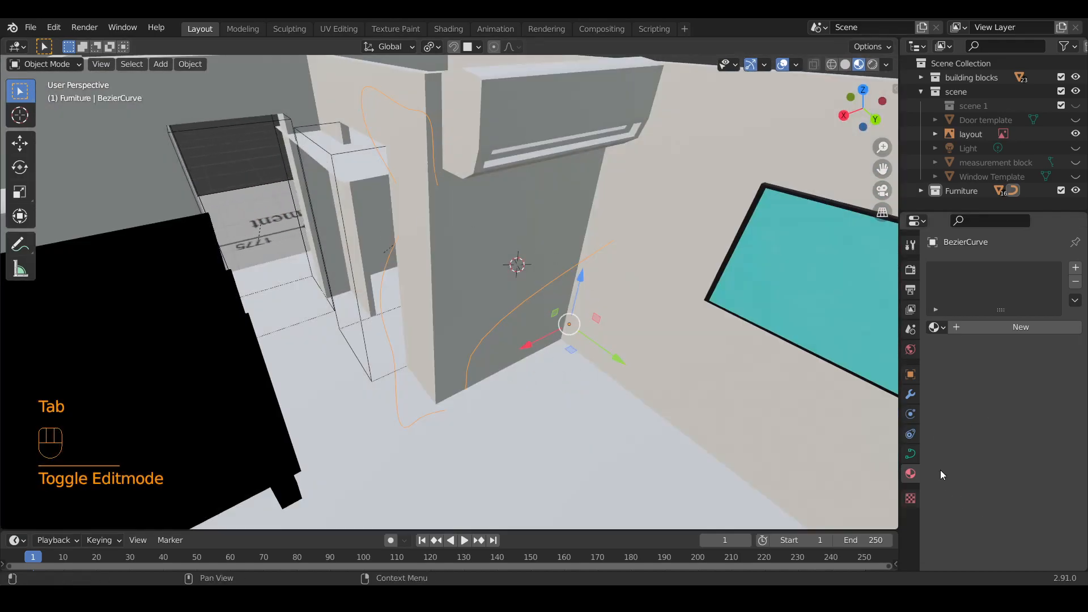
# Step: Thicken the curve into a cable-like tube by setting a round bevel depth in its geometry settings
pyautogui.click(909, 454)
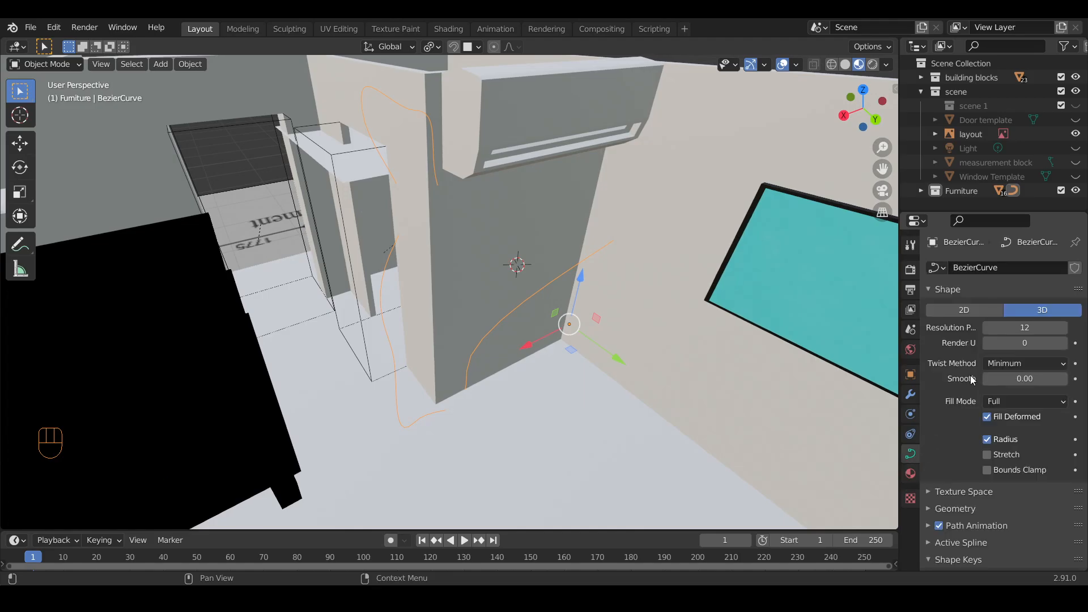
pyautogui.scroll(-4, 975, 408)
pyautogui.click(954, 428)
pyautogui.scroll(-5, 953, 430)
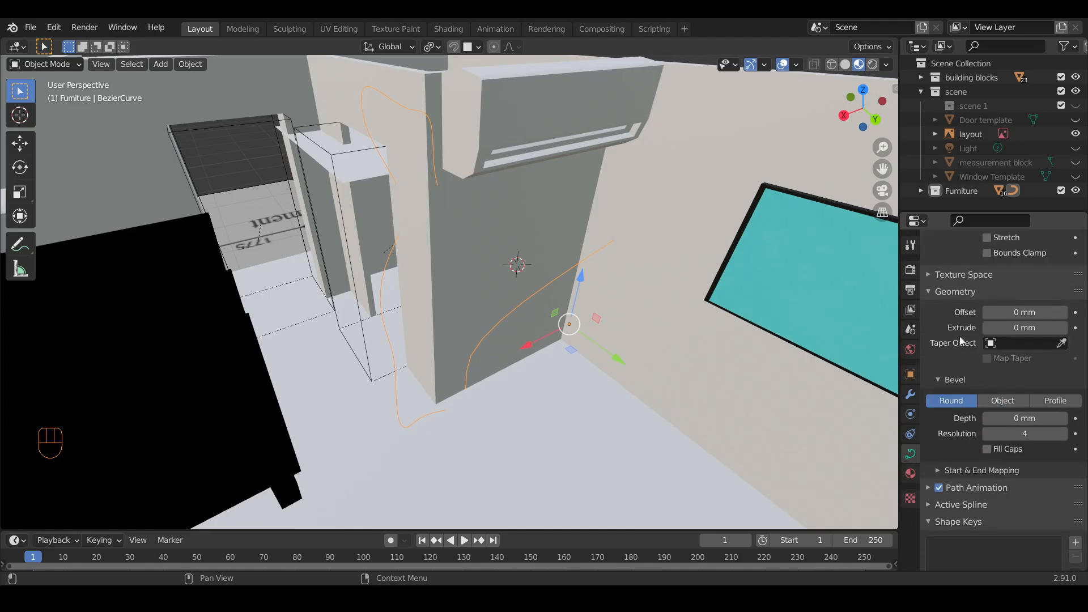
pyautogui.moveTo(1025, 418)
pyautogui.mouseDown()
pyautogui.moveTo(1080, 418)
pyautogui.moveTo(1011, 419)
pyautogui.mouseUp()
# Step: Assign the existing "huh?" material to the curve and set its roughness to 0.795
pyautogui.click(911, 473)
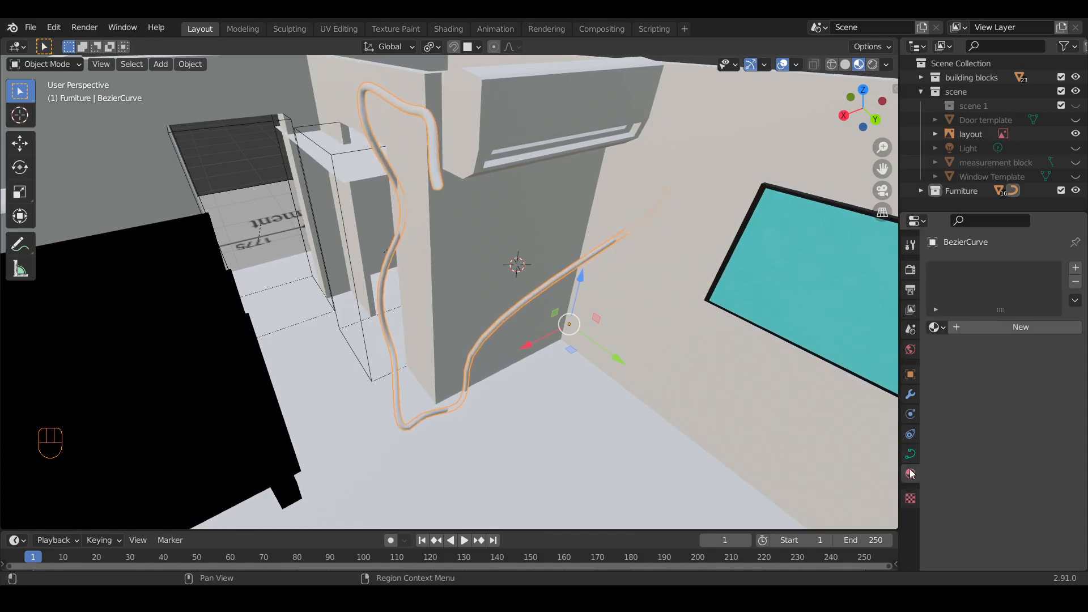
pyautogui.click(937, 327)
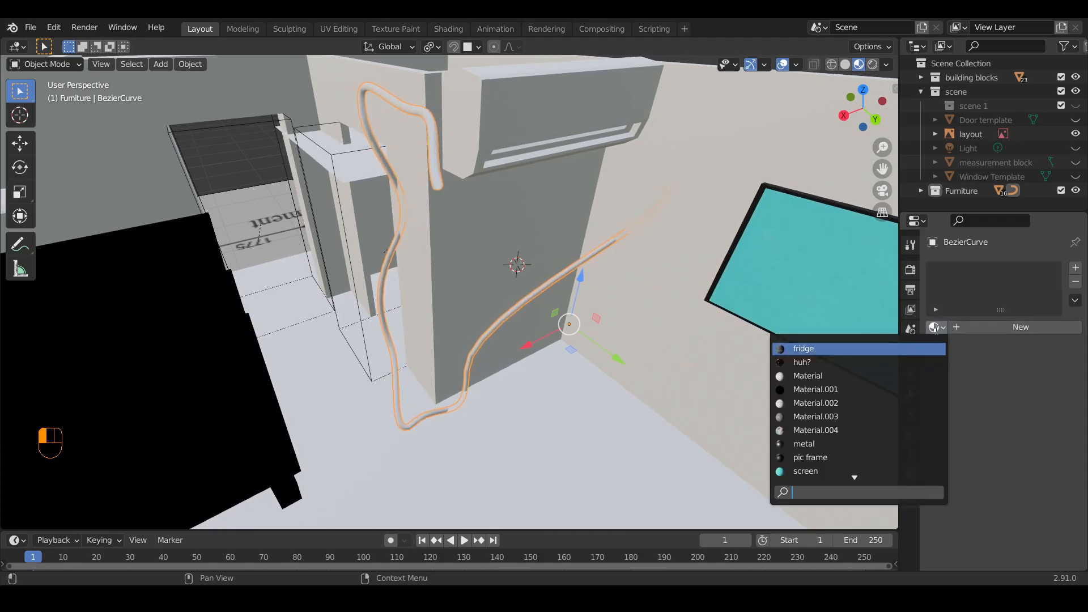
pyautogui.click(848, 362)
pyautogui.scroll(3, 604, 360)
pyautogui.scroll(-8, 984, 439)
pyautogui.scroll(-5, 985, 439)
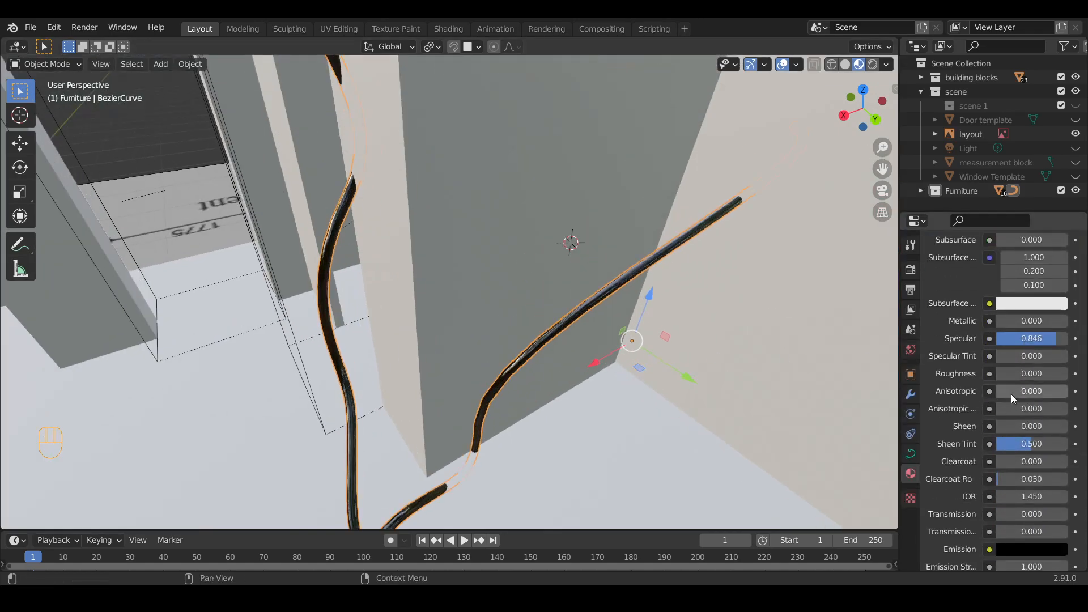
pyautogui.moveTo(1000, 374); pyautogui.dragTo(1052, 374)
pyautogui.moveTo(587, 370); pyautogui.dragTo(545, 328, button='middle')
pyautogui.scroll(2, 562, 315)
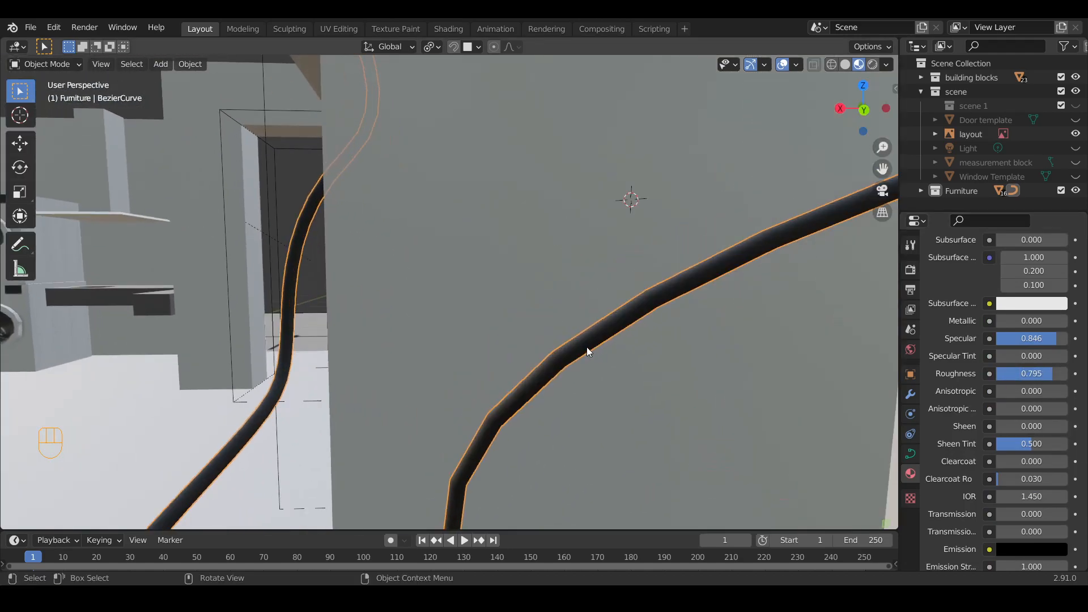
# Step: Add a mesh plane at the 3D cursor and rotate it 90° about the X axis
pyautogui.hotkey('shift', 'a')
pyautogui.moveTo(587, 298)
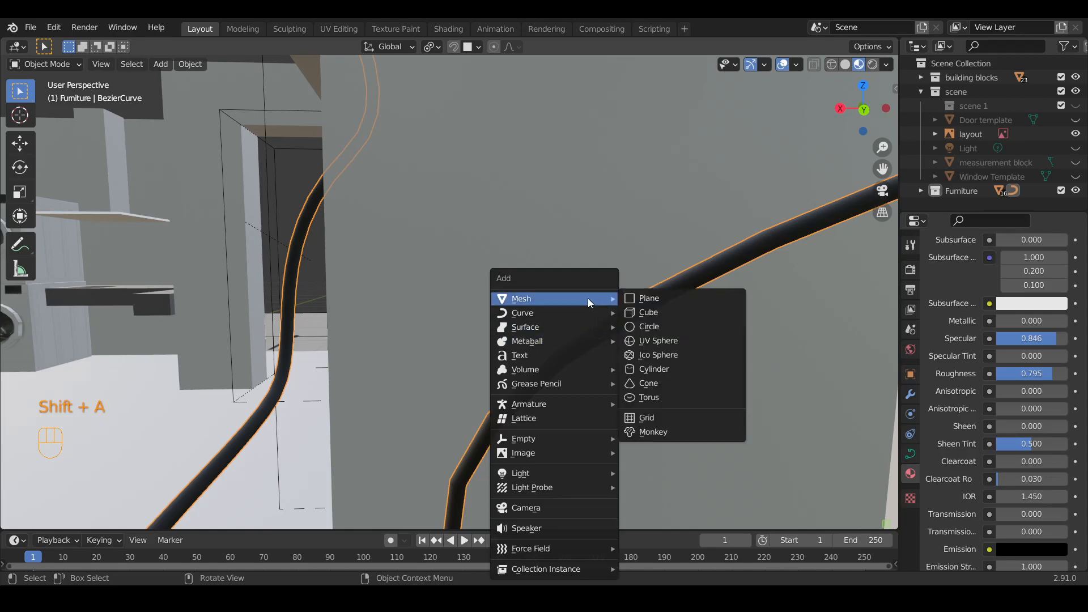
pyautogui.click(640, 299)
pyautogui.scroll(-3, 651, 353)
pyautogui.write('r')
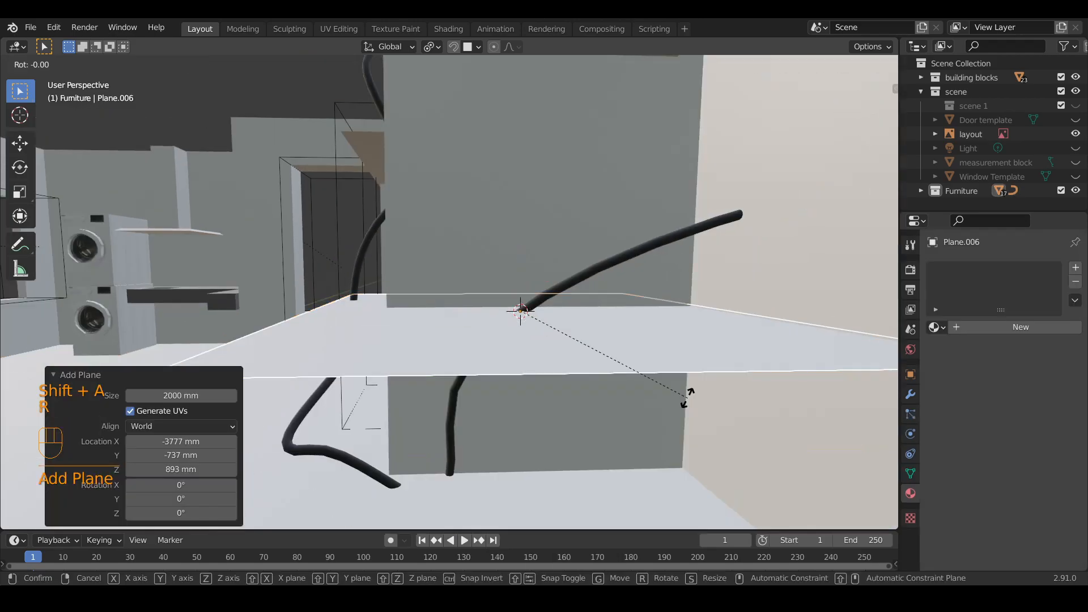
pyautogui.write('y90')
pyautogui.rightClick(686, 397)
pyautogui.write('rx90')
pyautogui.press('Return')
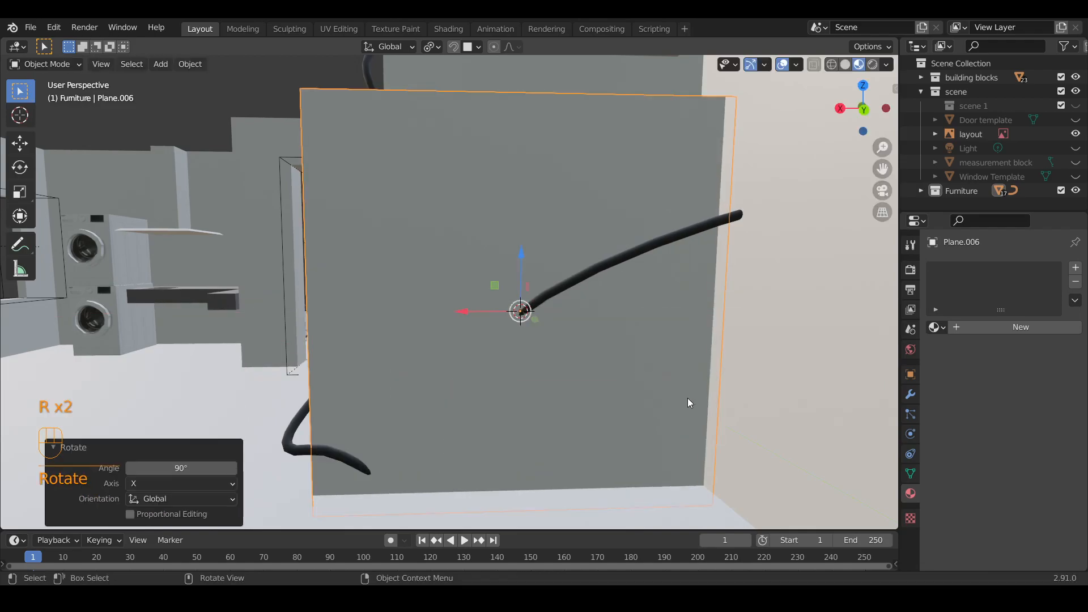
# Step: Scale the upright plane by 0.179 in X and 0.110 in Z, and narrow it again by about 0.17 in X
pyautogui.press('s')
pyautogui.press('x')
pyautogui.click(502, 362)
pyautogui.press('s')
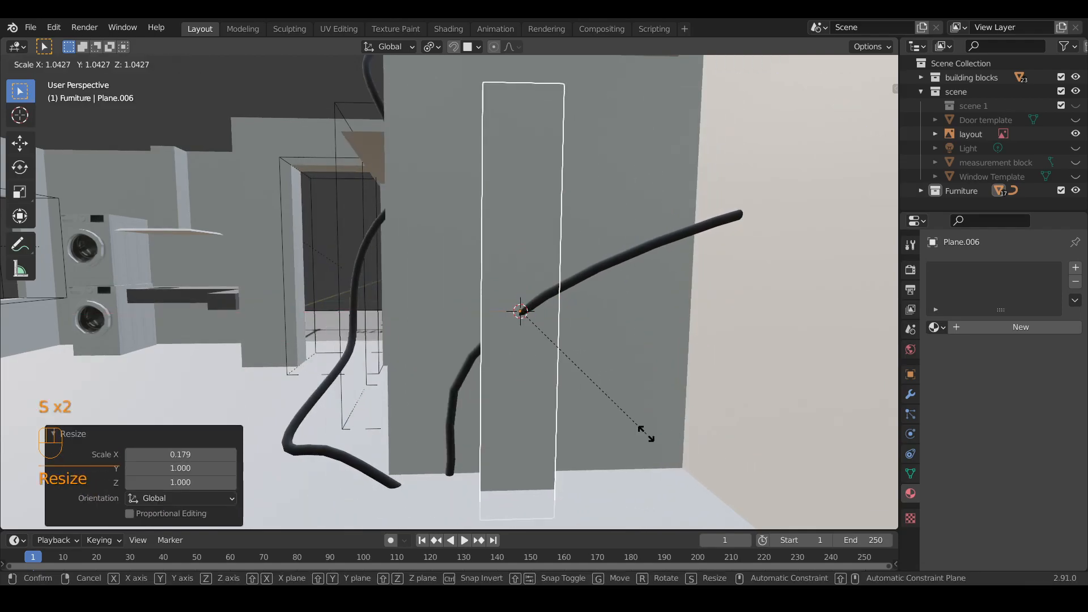
pyautogui.press('z')
pyautogui.click(529, 291)
pyautogui.press('s')
pyautogui.press('x')
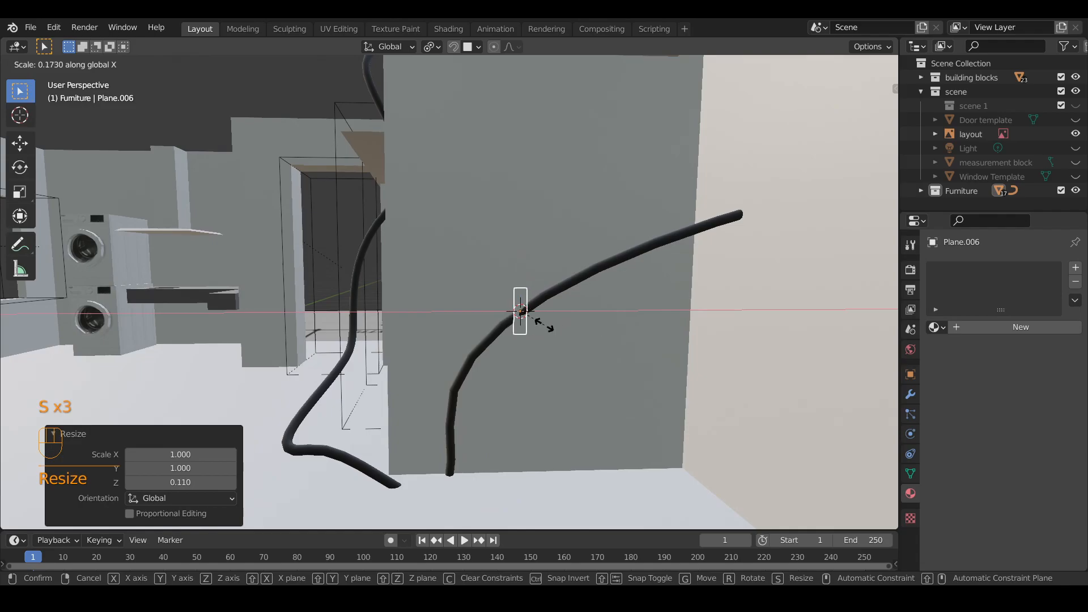
pyautogui.click(542, 324)
# Step: Select only the small upright plane and extrude its face in Edit Mode into a thin slab
pyautogui.click(524, 376)
pyautogui.press('Tab')
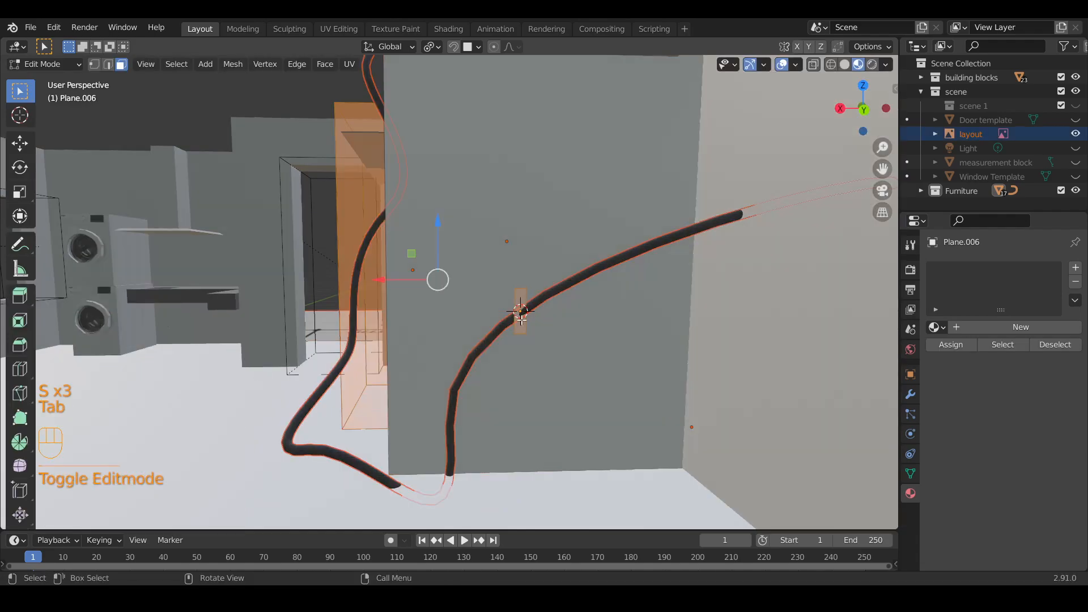
pyautogui.press('Tab')
pyautogui.click(520, 306)
pyautogui.moveTo(520, 318); pyautogui.dragTo(601, 351, button='middle')
pyautogui.scroll(2, 601, 351)
pyautogui.keyDown('shift'); pyautogui.moveTo(723, 313); pyautogui.dragTo(326, 337, button='middle'); pyautogui.keyUp('shift')
pyautogui.press('Tab')
pyautogui.click(459, 312)
pyautogui.press('e')
pyautogui.click(457, 308)
# Step: Add two loop cuts across the slab, one near its upper end and one near its lower end
pyautogui.hotkey('ctrl', 'r')
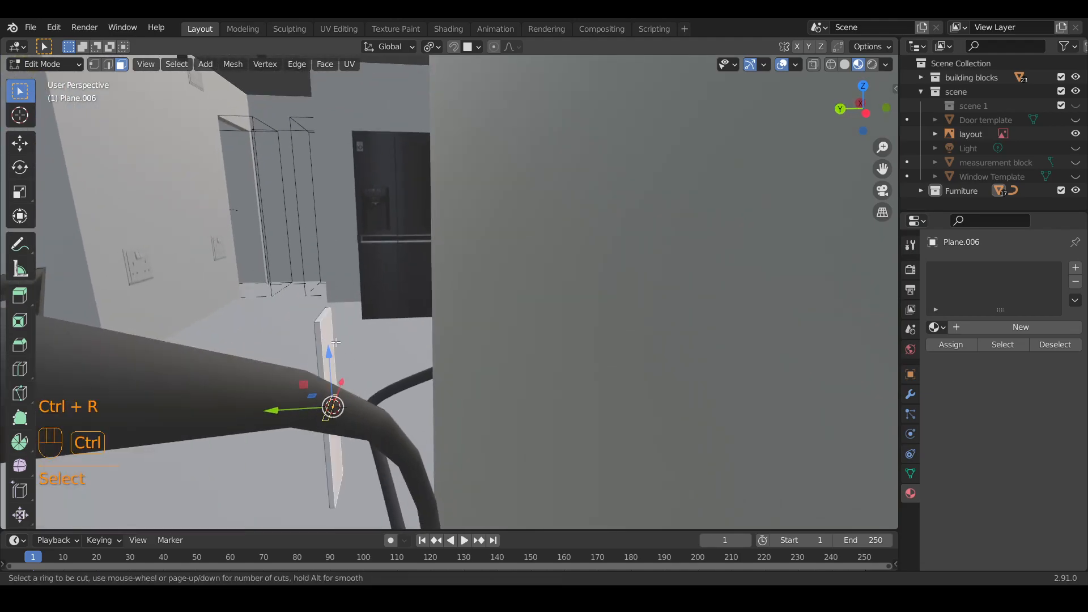
pyautogui.click(333, 337)
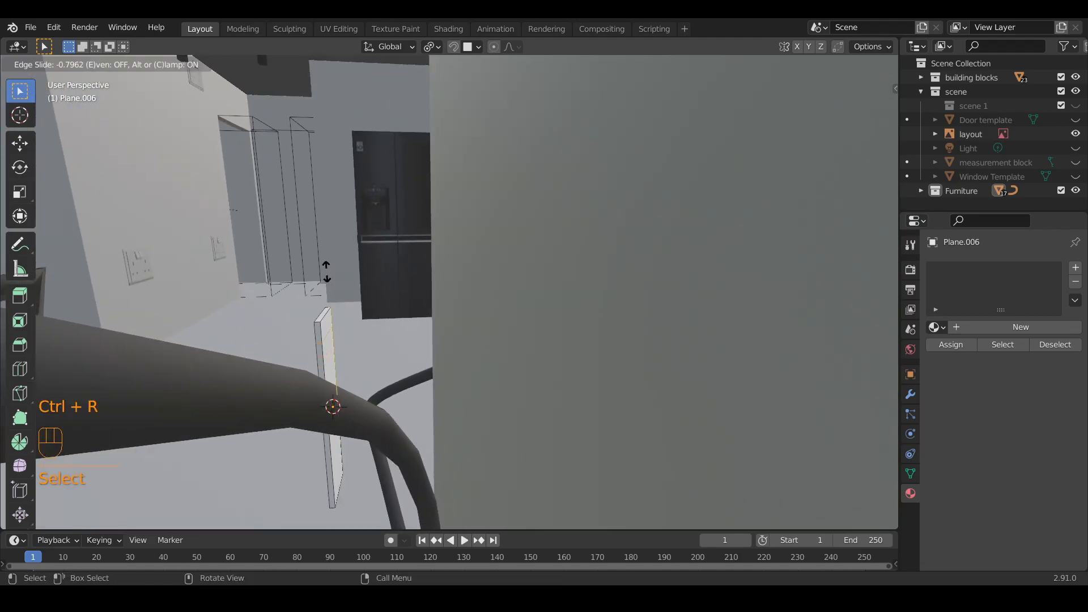
pyautogui.click(326, 267)
pyautogui.hotkey('ctrl', 'r')
pyautogui.click(339, 381)
pyautogui.click(345, 435)
# Step: Extrude the slab's two narrow end faces, above the upper loop cut and below the lower one, into short bracket legs
pyautogui.press('3')
pyautogui.click(332, 328)
pyautogui.click(325, 326)
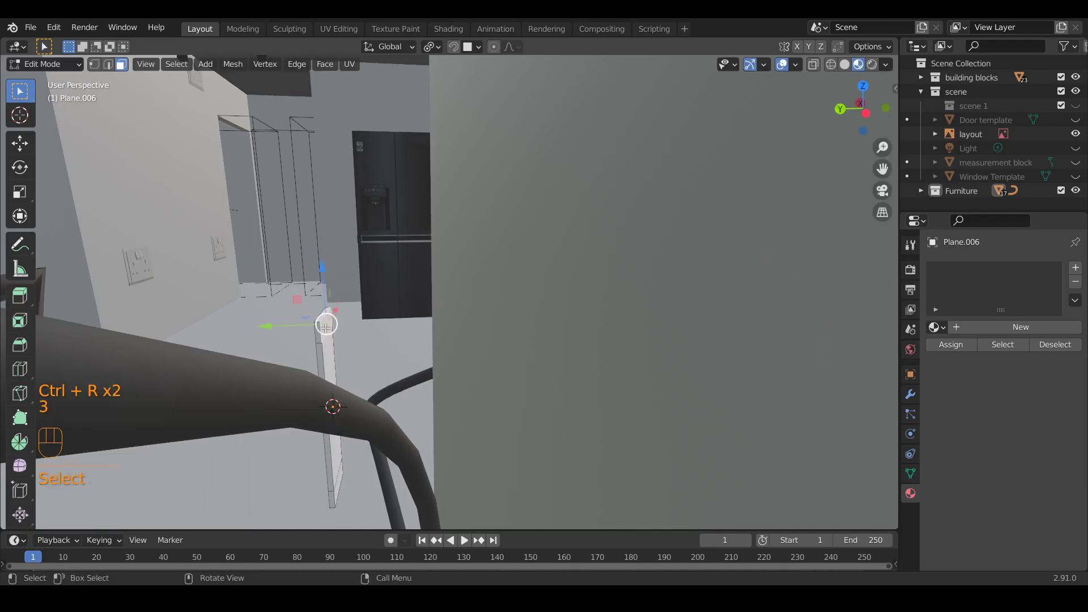
pyautogui.keyDown('shift'); pyautogui.click(340, 475); pyautogui.keyUp('shift')
pyautogui.press('e')
pyautogui.press('Tab')
# Step: Move the black Bezier cable about -91.3 mm along the Y axis towards the wall
pyautogui.moveTo(363, 470); pyautogui.dragTo(655, 300, button='middle')
pyautogui.click(507, 275)
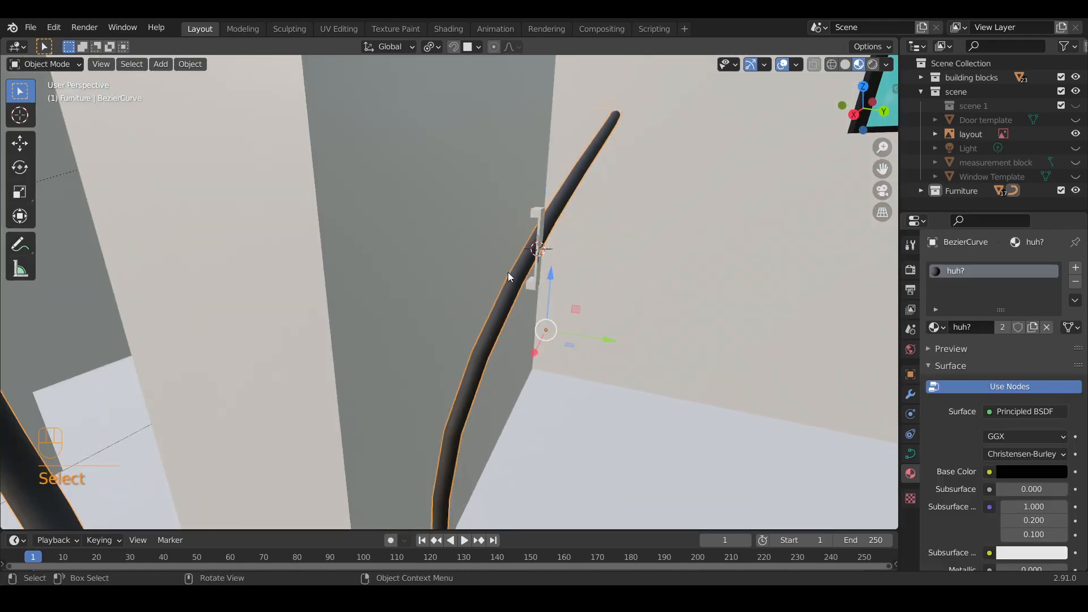
pyautogui.press('g')
pyautogui.press('y')
pyautogui.click(581, 328)
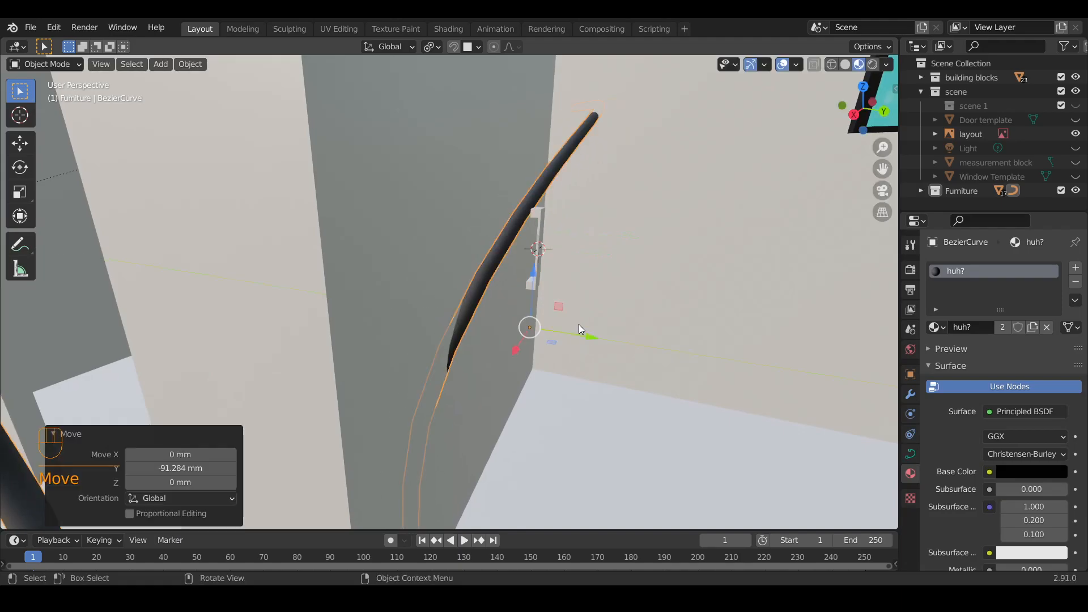
# Step: Move the small bracket about -96.4 mm along the Y axis to bring it against the wall around the cable
pyautogui.click(537, 216)
pyautogui.press('g')
pyautogui.press('y')
pyautogui.click(577, 294)
# Step: Duplicate the bracket twice in the back view, placing one copy lower and one higher along the slanting cable
pyautogui.moveTo(577, 293); pyautogui.dragTo(447, 293, button='middle')
pyautogui.click(860, 114)
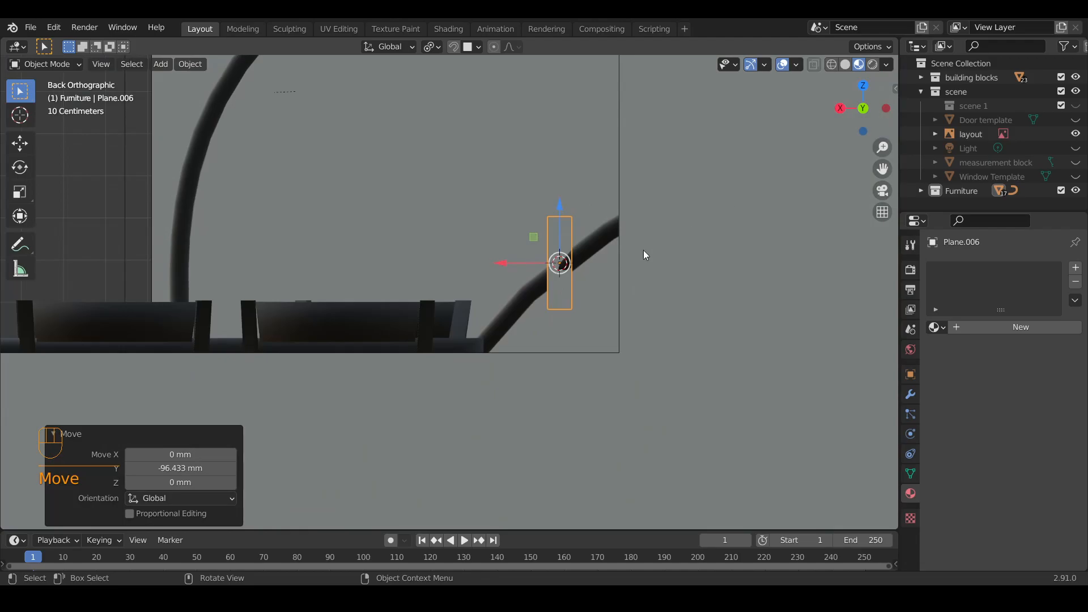
pyautogui.hotkey('shift', 'd')
pyautogui.hotkey('shift', 'd')
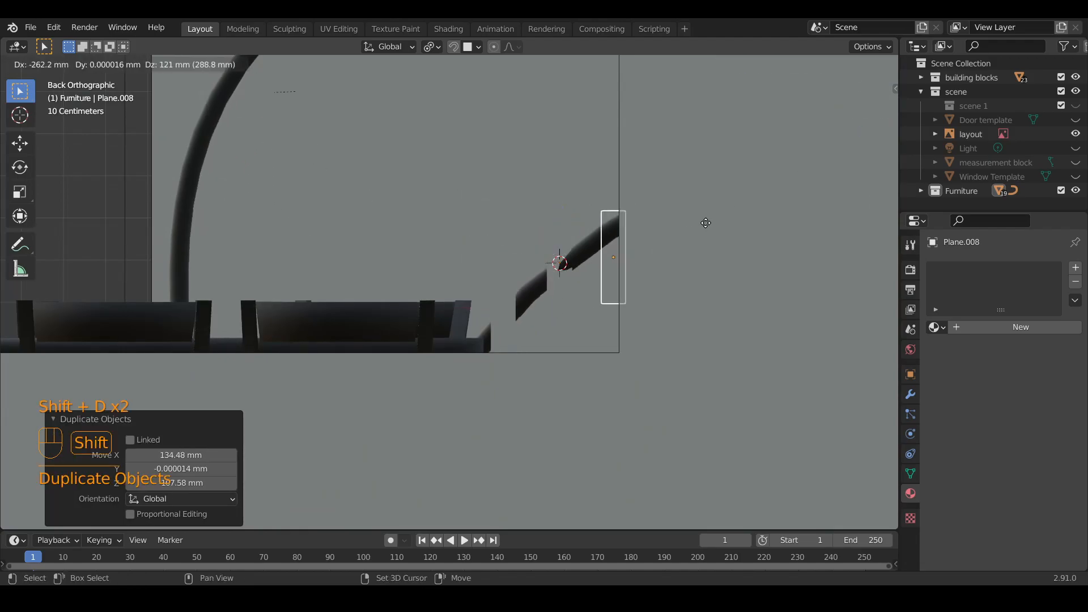
pyautogui.click(701, 218)
# Step: Examine the three brackets and the cable's run along the wall from several angles in the room
pyautogui.press('Tab')
pyautogui.moveTo(701, 209); pyautogui.dragTo(639, 305, button='middle')
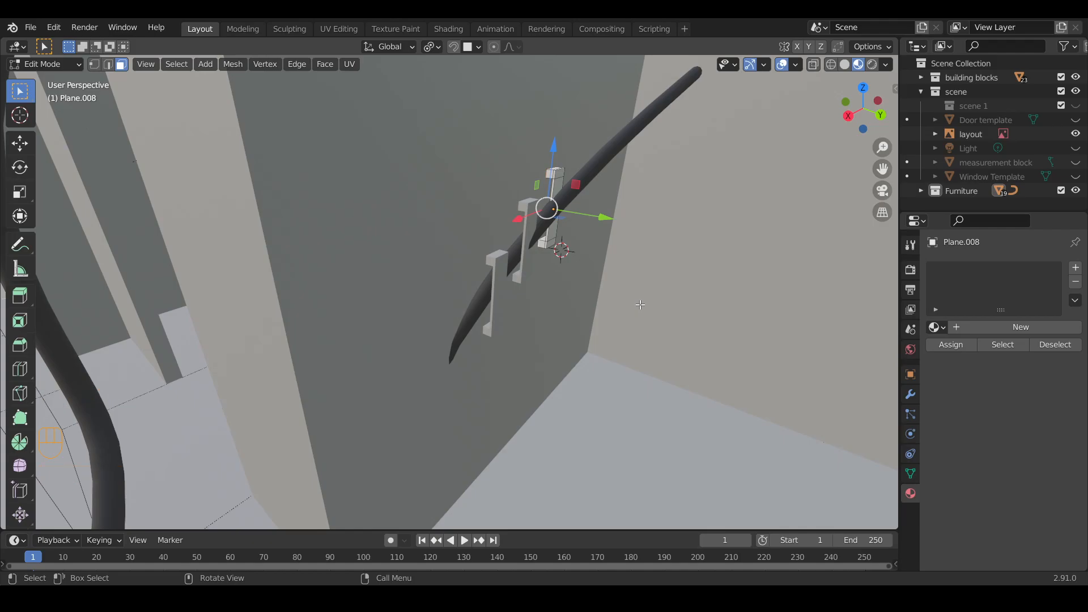
pyautogui.scroll(-2, 626, 329)
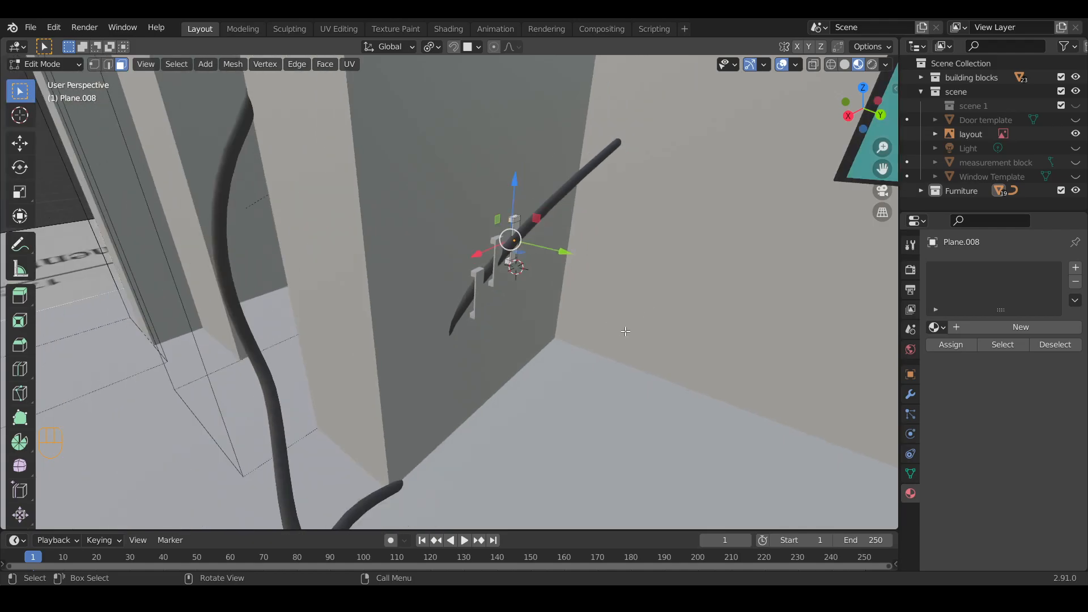
pyautogui.moveTo(625, 331); pyautogui.dragTo(572, 250, button='middle')
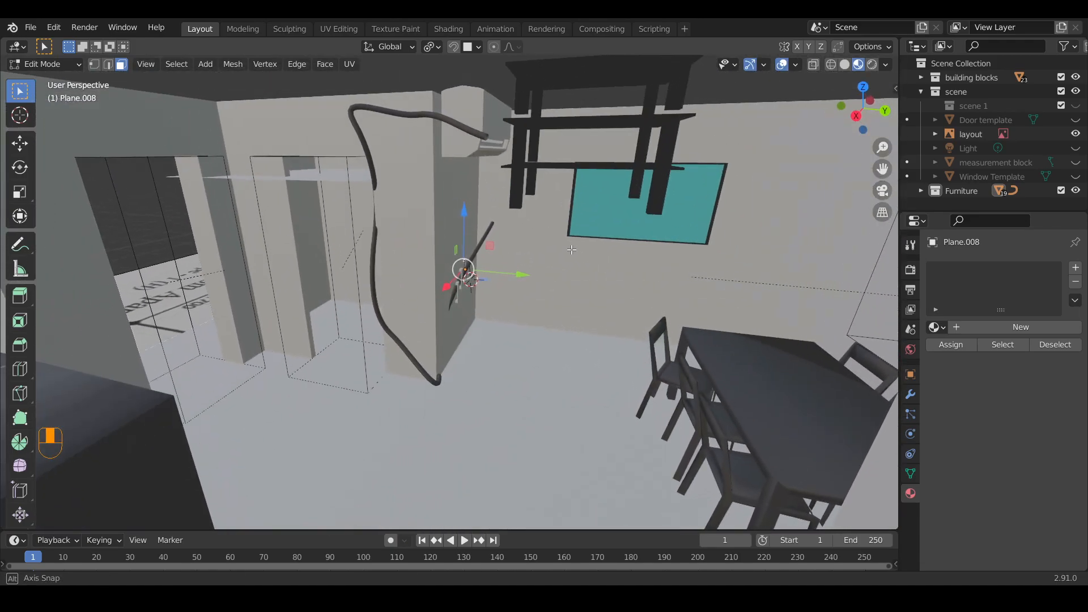
pyautogui.moveTo(571, 250); pyautogui.dragTo(624, 361, button='middle')
pyautogui.moveTo(532, 321); pyautogui.dragTo(305, 161, button='middle')
pyautogui.moveTo(232, 166); pyautogui.dragTo(404, 365, button='middle')
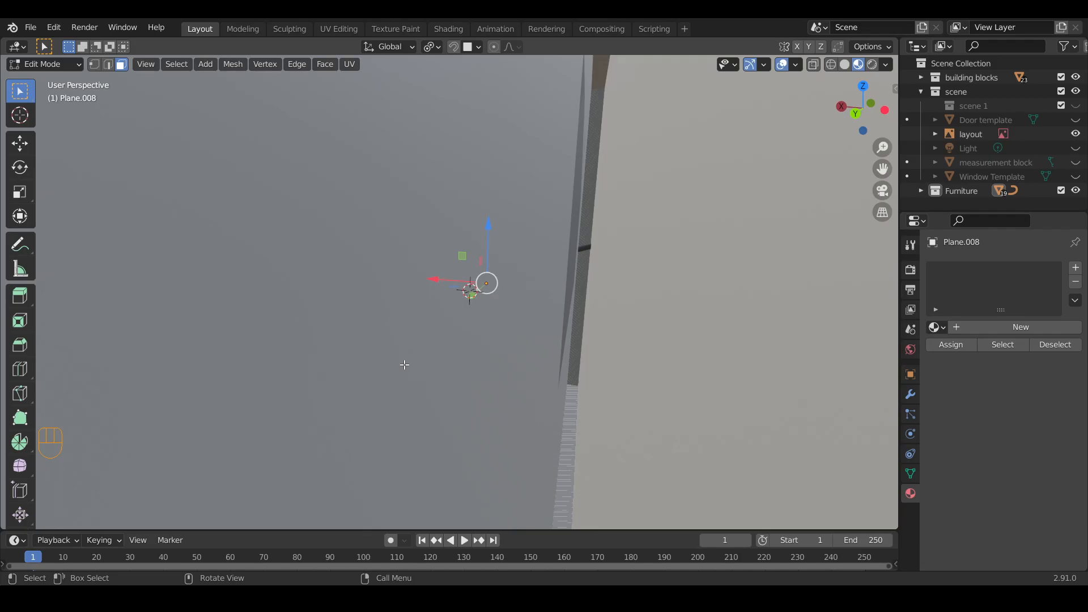
pyautogui.moveTo(442, 325); pyautogui.dragTo(486, 347, button='middle')
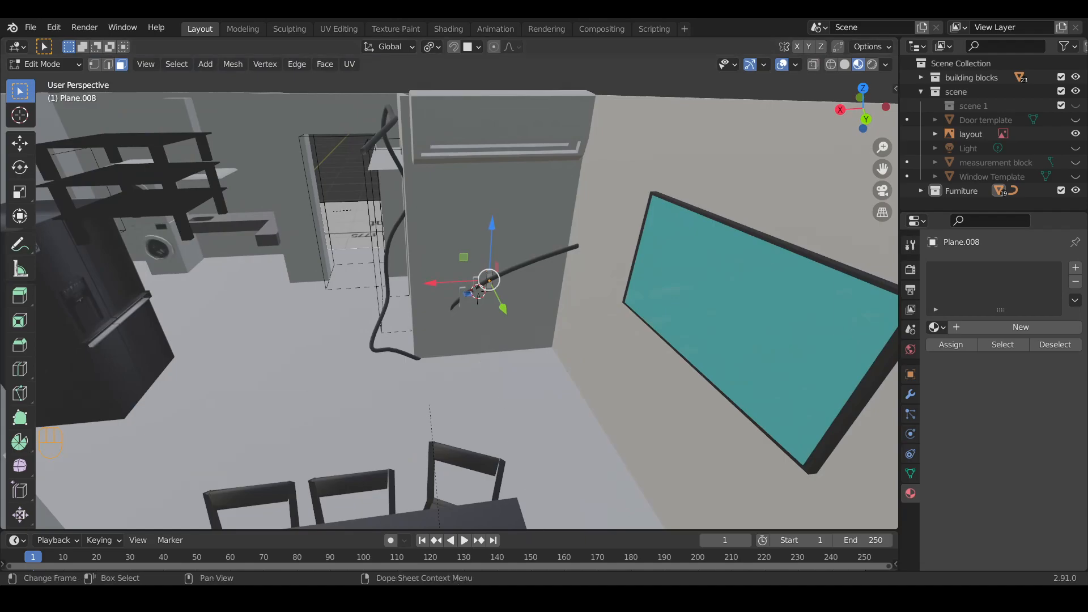